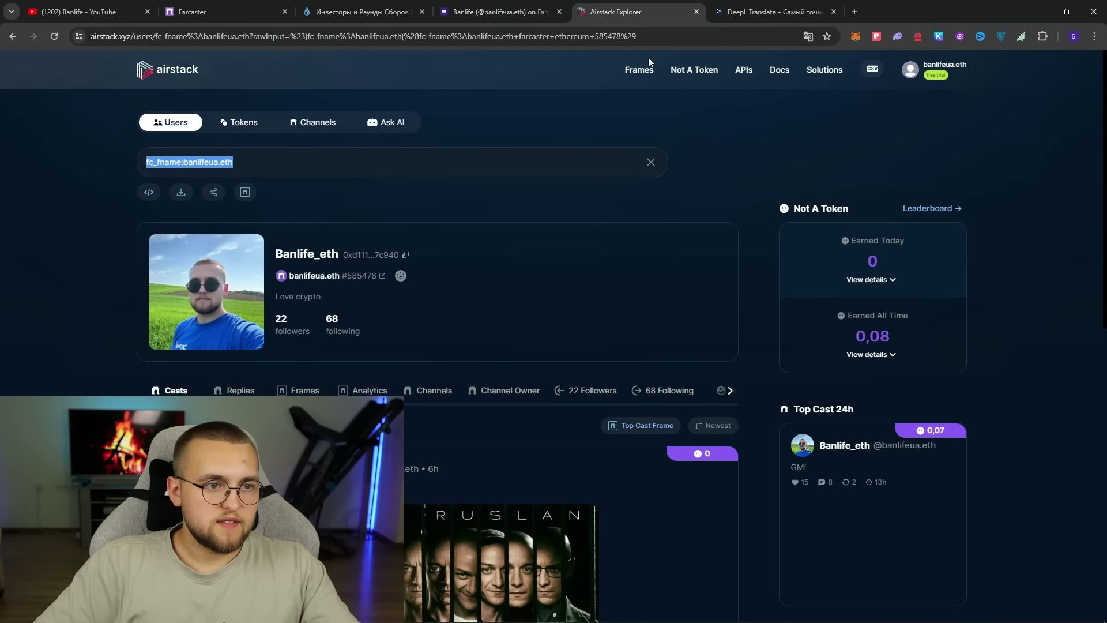
- Glance at the Banlife profile on Warpcast, then return to the Airstack profile page
{"action": "left_click", "coordinate": [951, 68]}
{"action": "mouse_move", "coordinate": [963, 78]}
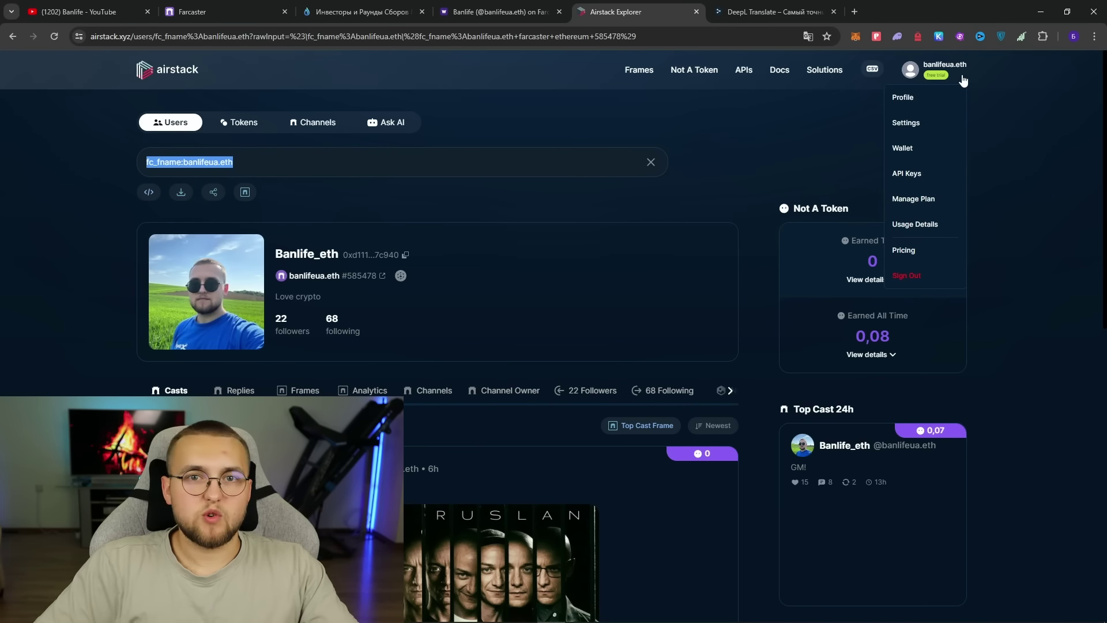
{"action": "left_click", "coordinate": [496, 11]}
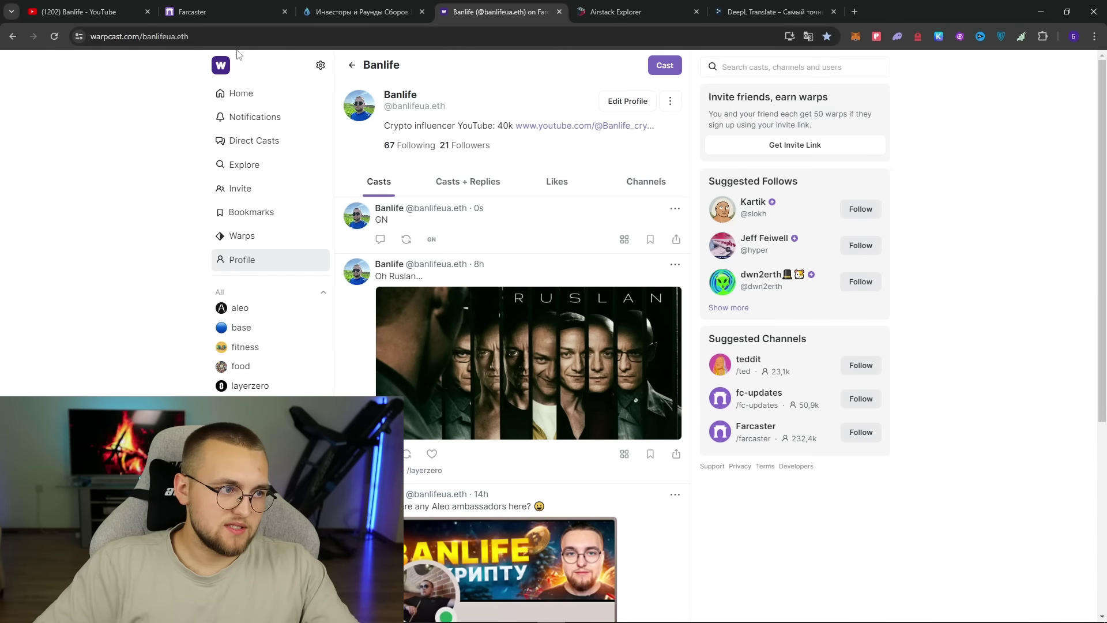
{"action": "left_click", "coordinate": [608, 14]}
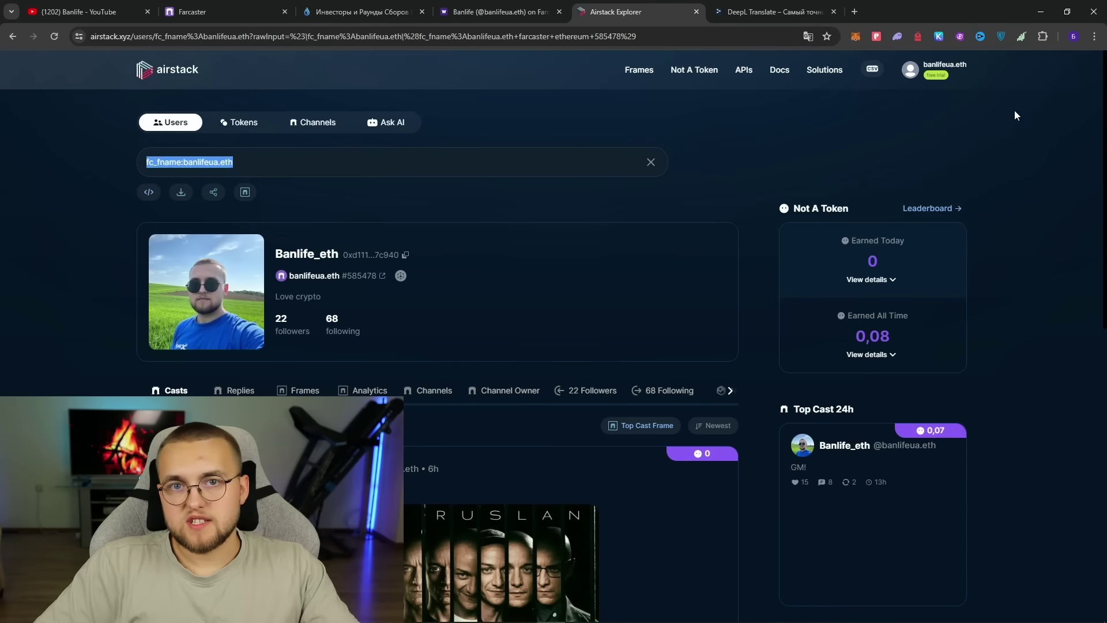
- Scroll through the Not A Token leaderboard and back to the top
{"action": "left_click", "coordinate": [706, 73]}
{"action": "scroll", "coordinate": [701, 109], "scroll_direction": "down", "scroll_amount": 5}
{"action": "scroll", "coordinate": [701, 109], "scroll_direction": "up", "scroll_amount": 5}
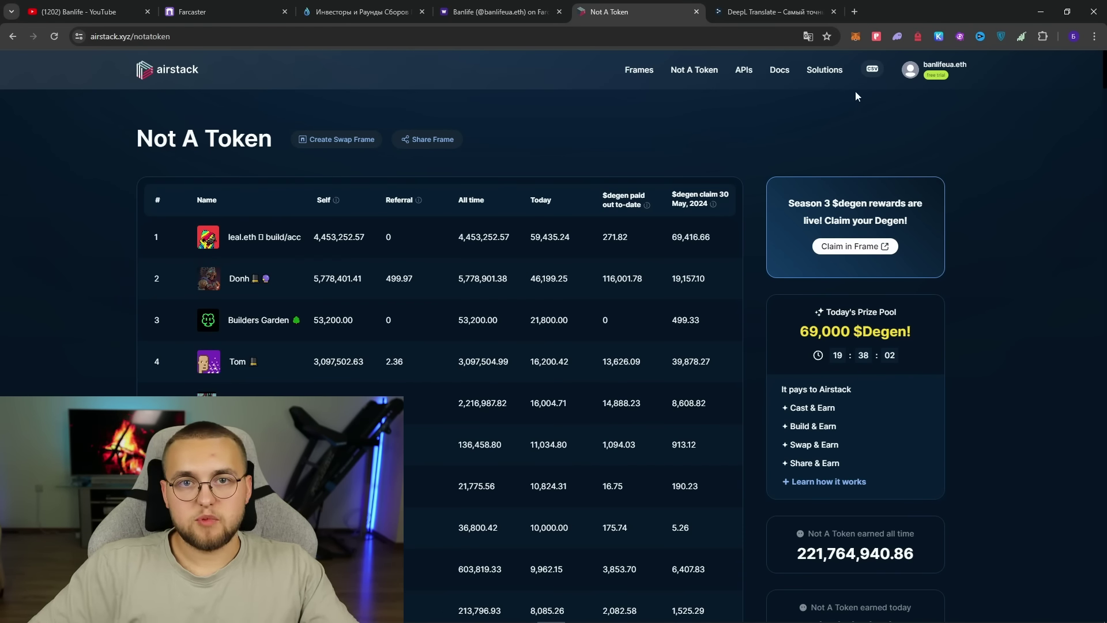
- Open the signed-in account's own profile from the avatar dropdown
{"action": "left_click", "coordinate": [955, 76]}
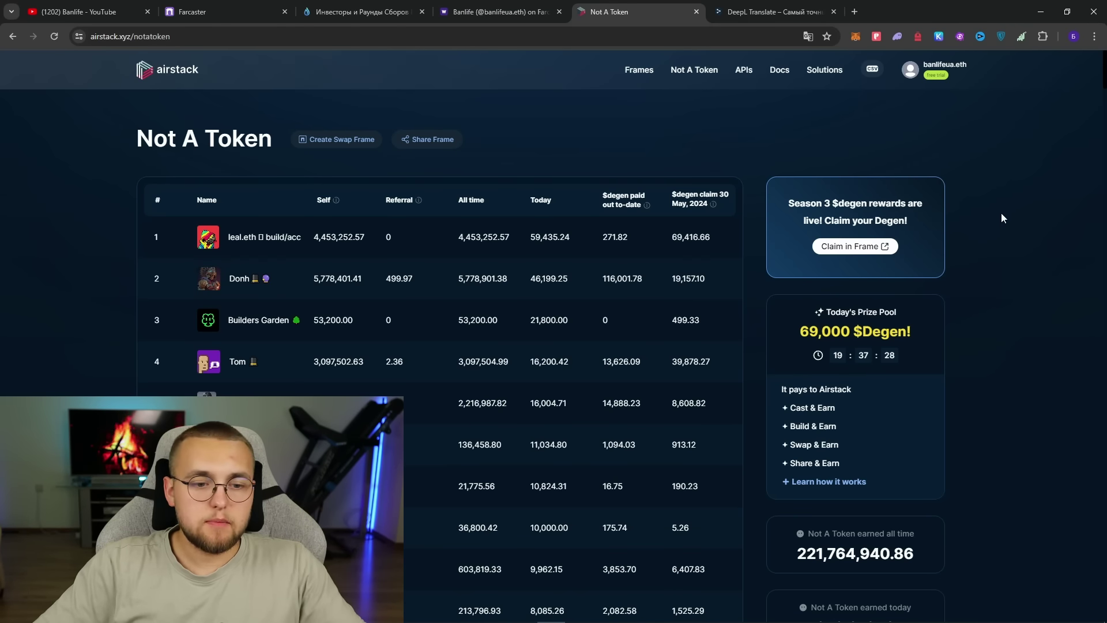
{"action": "scroll", "coordinate": [999, 214], "scroll_direction": "down", "scroll_amount": 3}
{"action": "scroll", "coordinate": [763, 151], "scroll_direction": "up", "scroll_amount": 3}
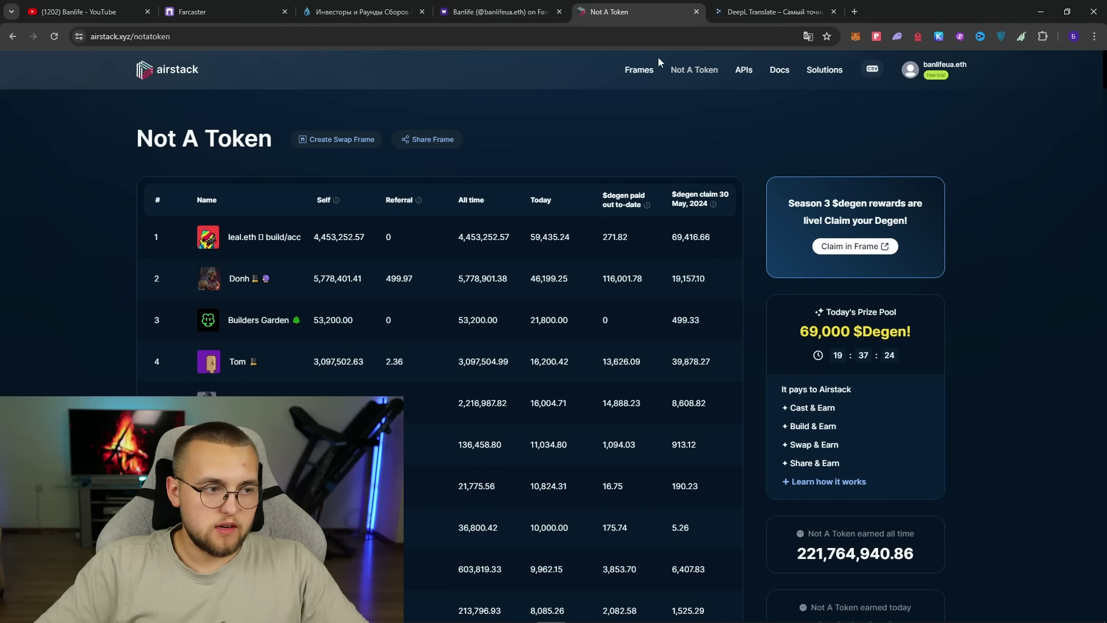
{"action": "mouse_move", "coordinate": [911, 72]}
{"action": "left_click", "coordinate": [912, 100]}
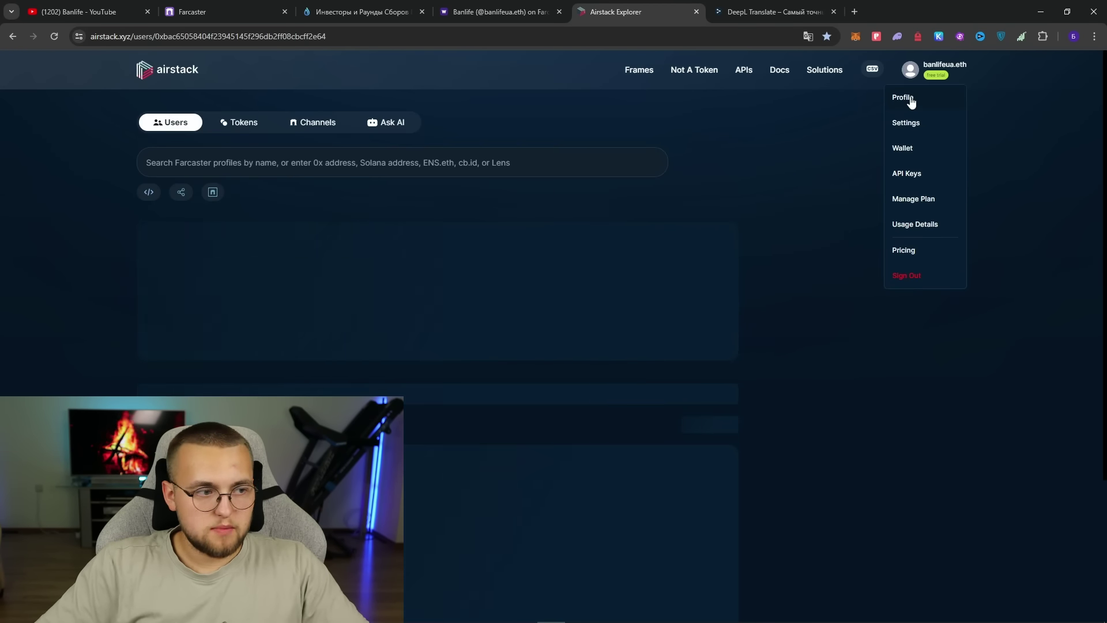
{"action": "left_click", "coordinate": [298, 167]}
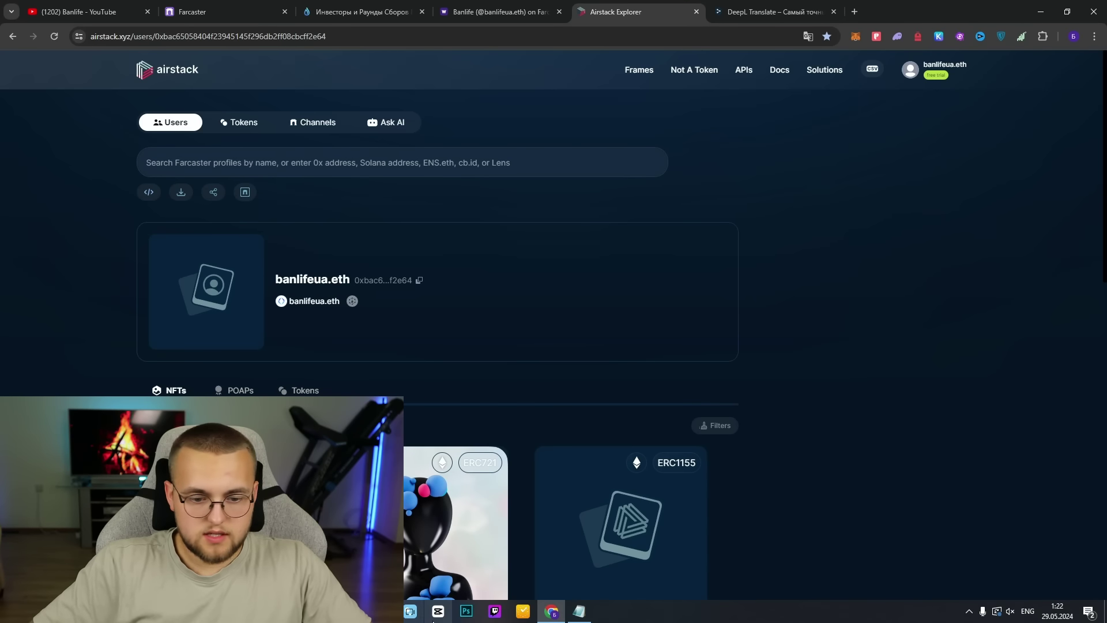
{"action": "type", "text": "banlifeua"}
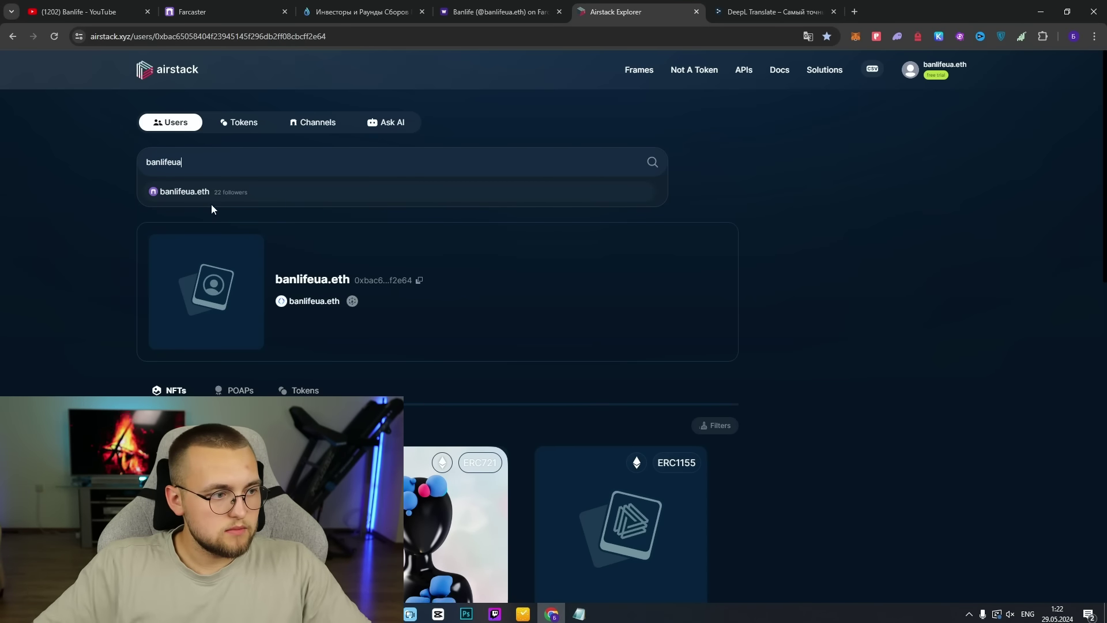
{"action": "left_click", "coordinate": [190, 194]}
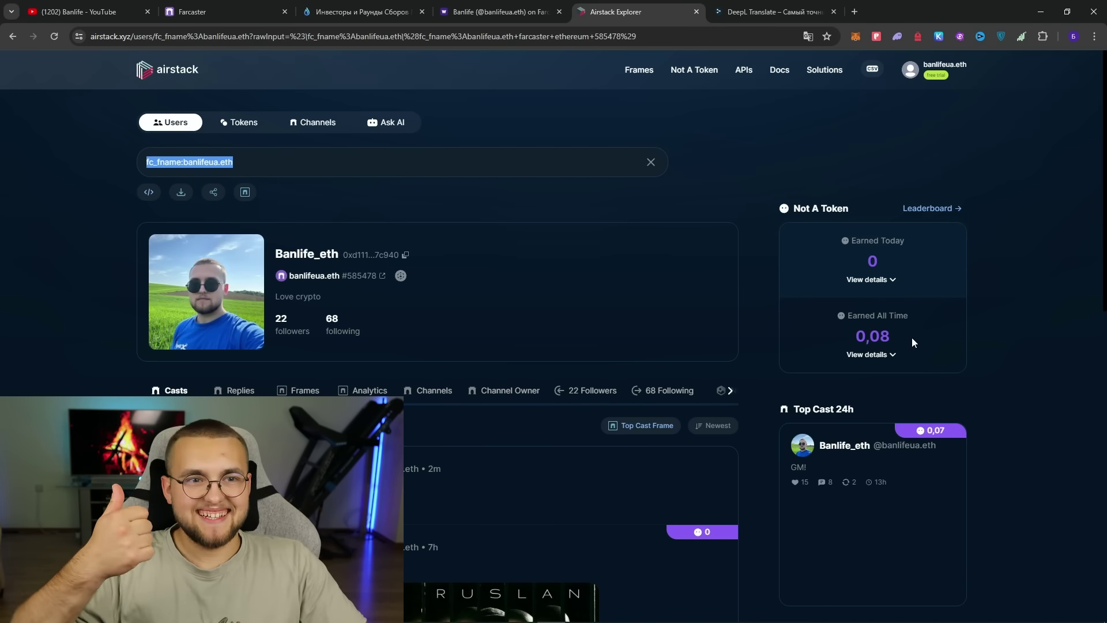
{"action": "scroll", "coordinate": [912, 338], "scroll_direction": "down", "scroll_amount": 8}
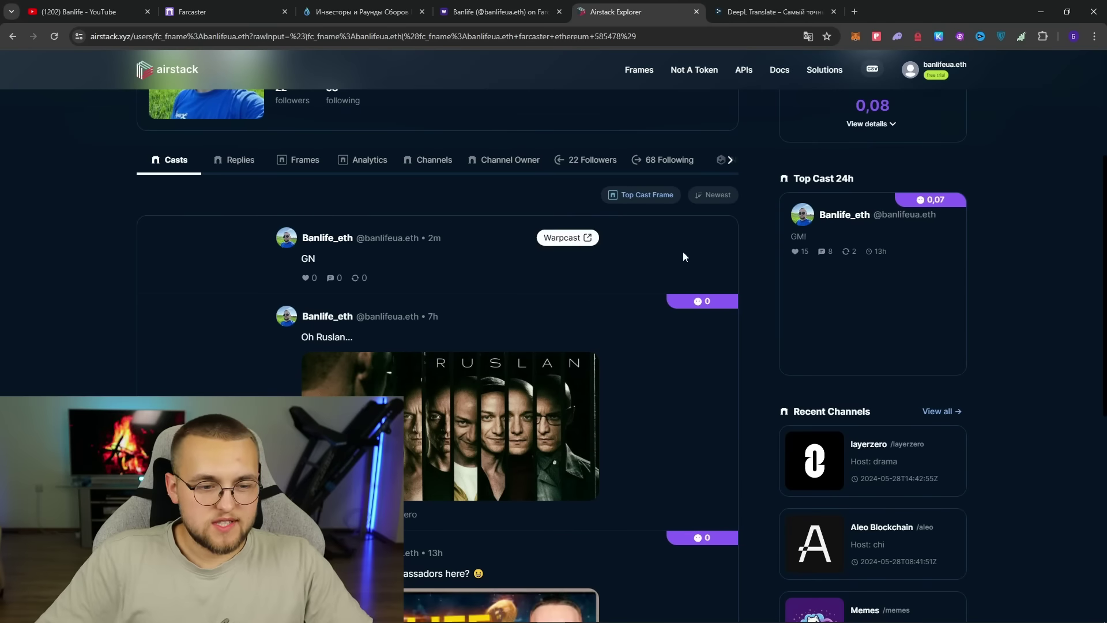
{"action": "scroll", "coordinate": [507, 282], "scroll_direction": "down", "scroll_amount": 4}
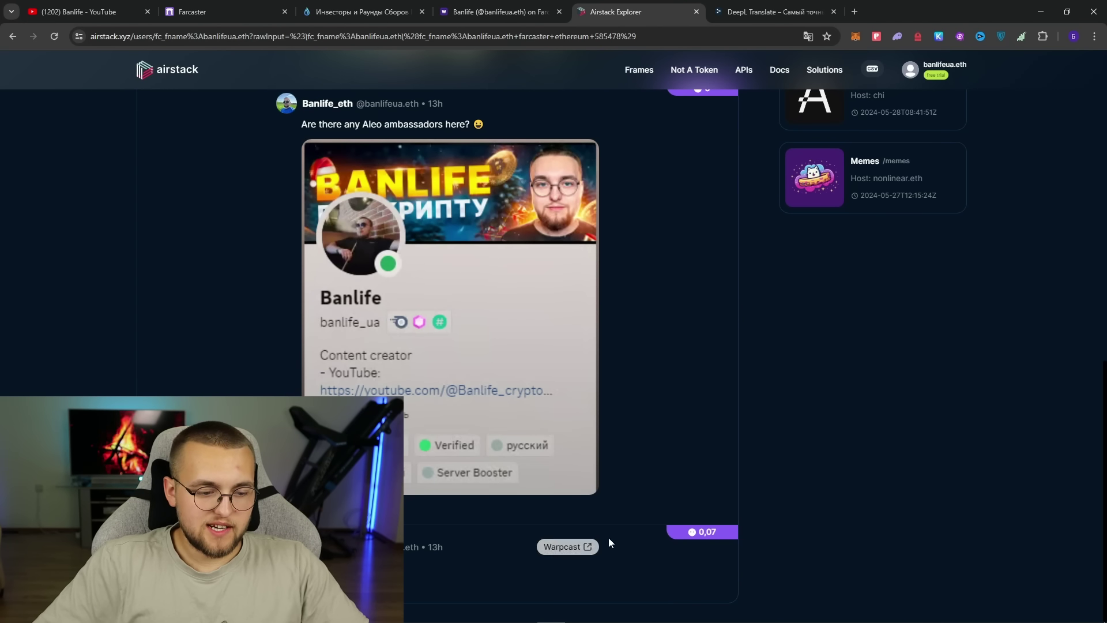
{"action": "scroll", "coordinate": [854, 484], "scroll_direction": "up", "scroll_amount": 11}
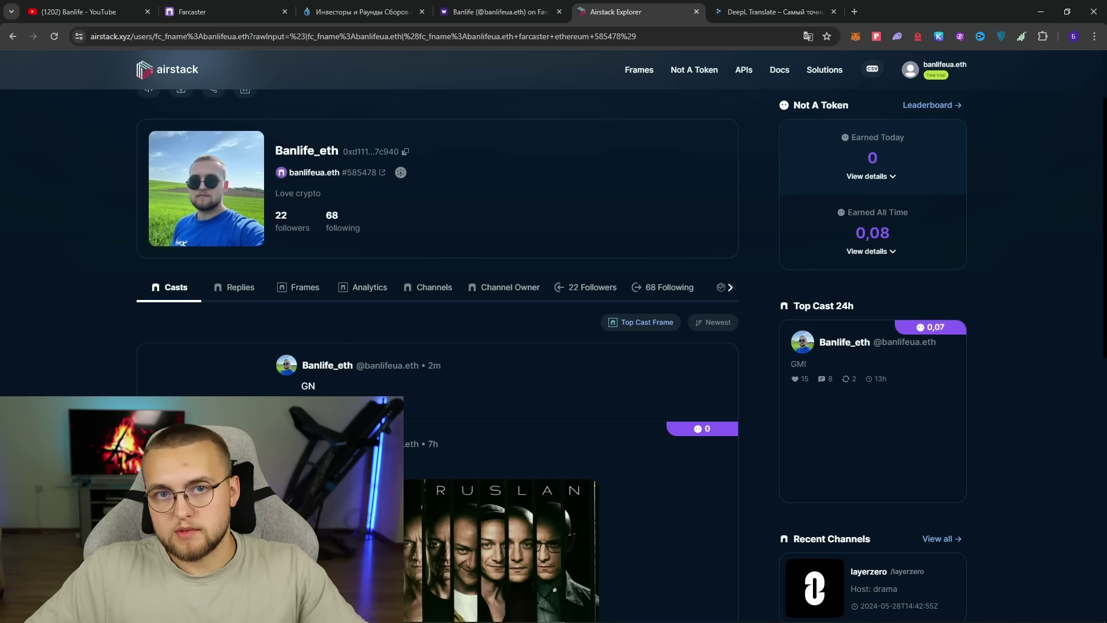
- Launch GeeLark from the taskbar to show the Профили list with Вторая основа
{"action": "left_click", "coordinate": [346, 622]}
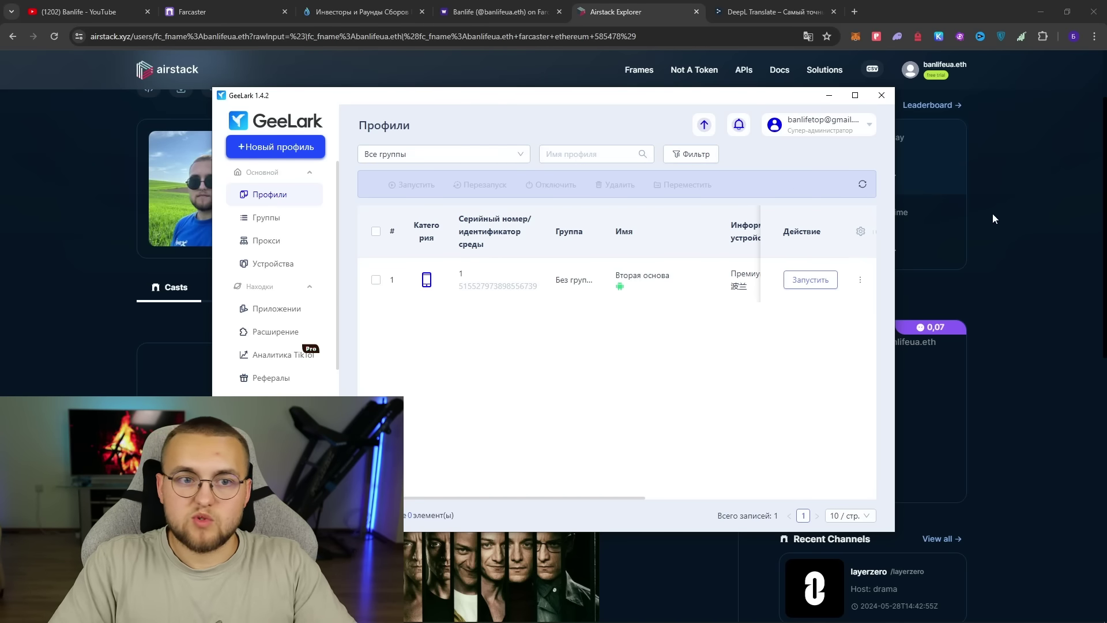
- Maximize GeeLark, review the 90-day renewal plans, then close the renewal dialog
{"action": "left_click", "coordinate": [858, 97]}
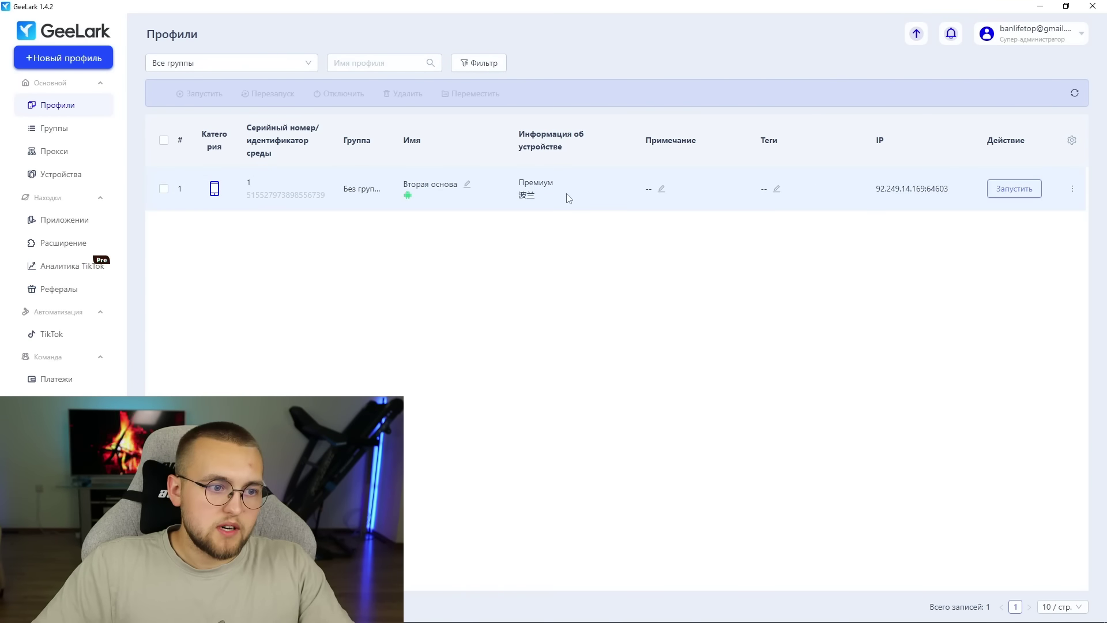
{"action": "left_click", "coordinate": [1036, 38]}
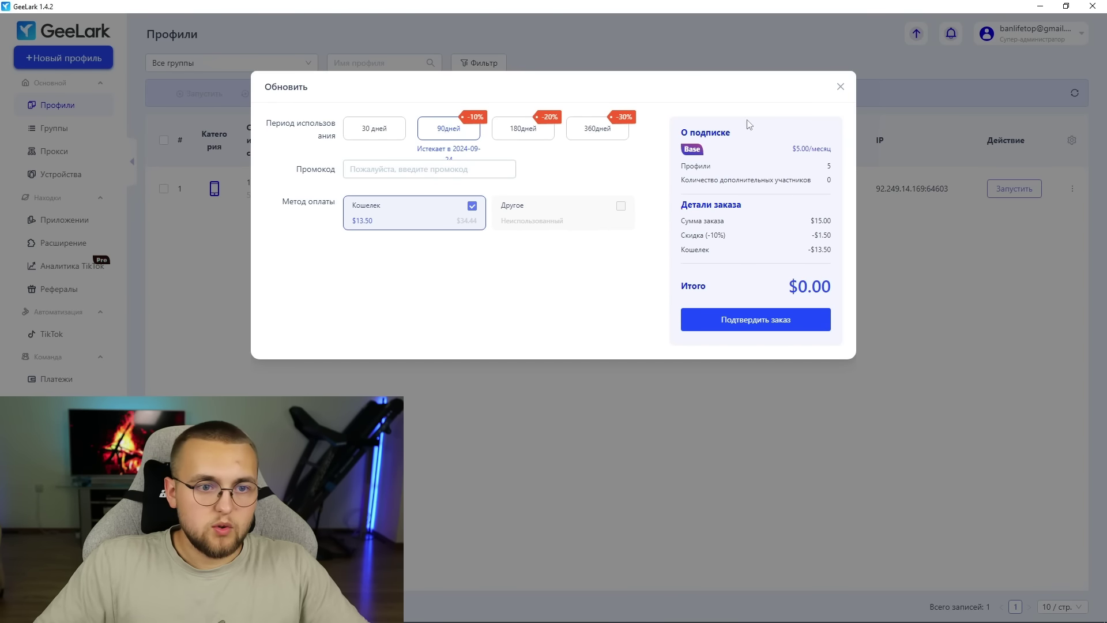
{"action": "left_click", "coordinate": [840, 88]}
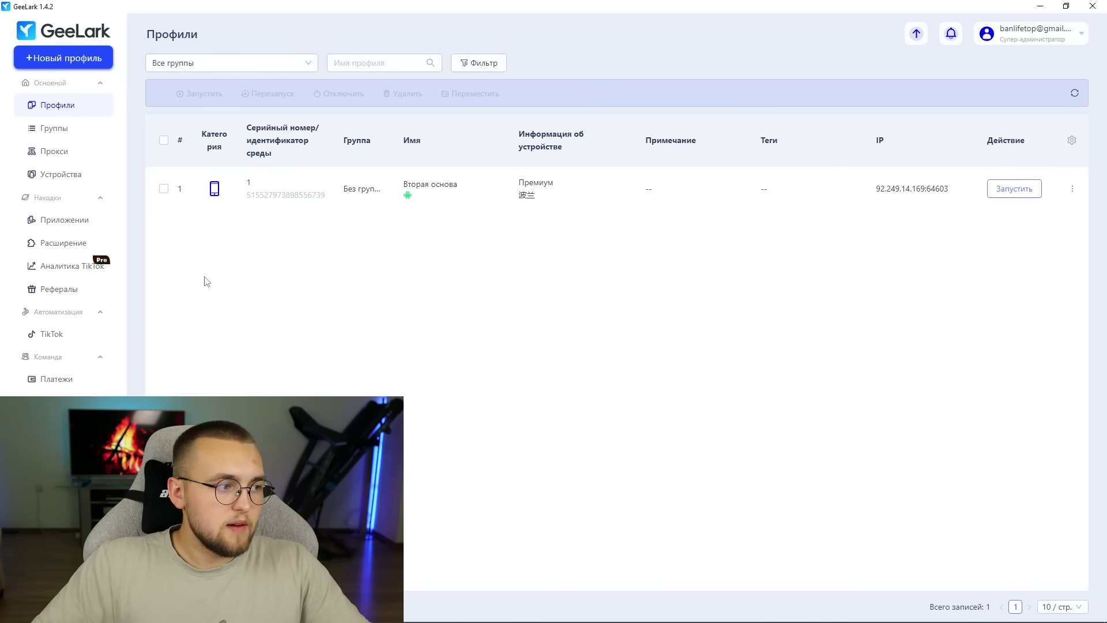
- Add one Premium cloud phone, Облачный телефон-2, under Устройства and return to Профили
{"action": "left_click", "coordinate": [79, 170]}
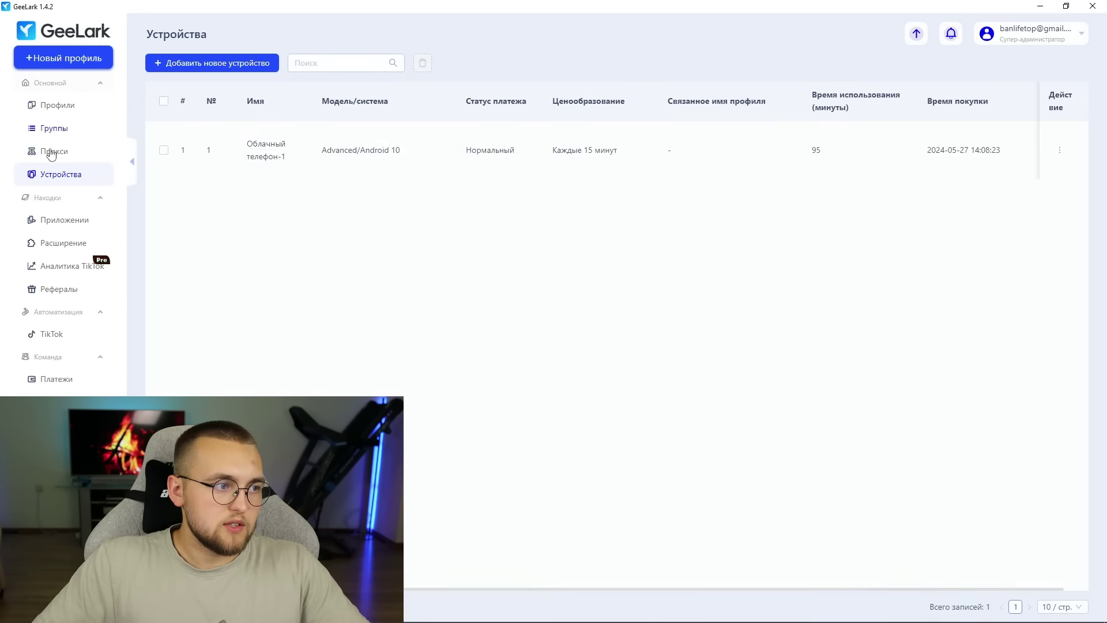
{"action": "left_click", "coordinate": [241, 63]}
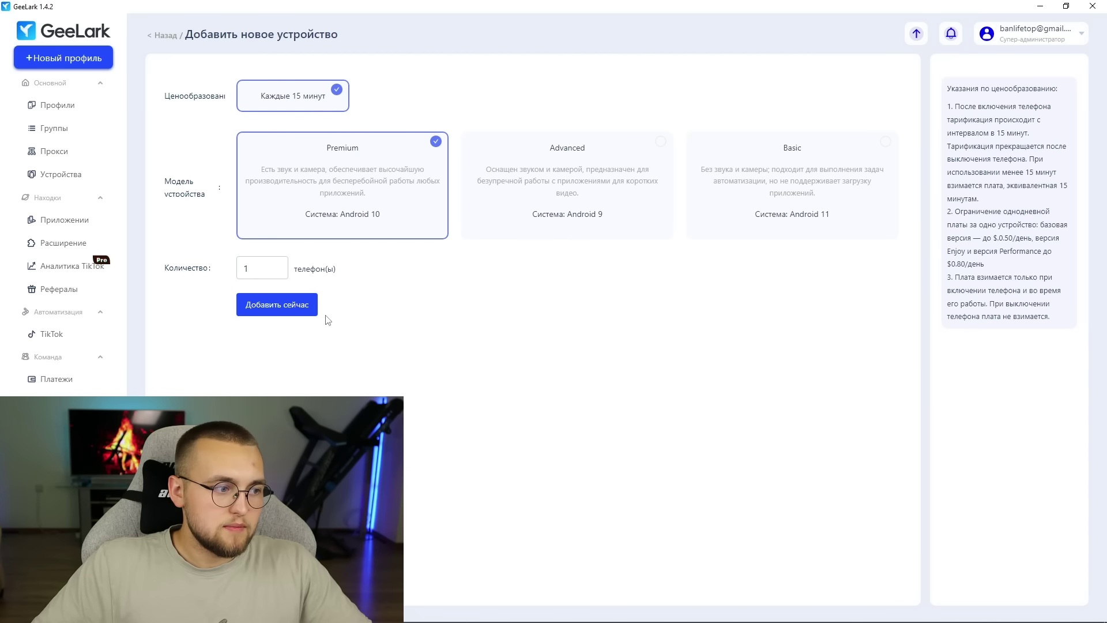
{"action": "left_click", "coordinate": [286, 308]}
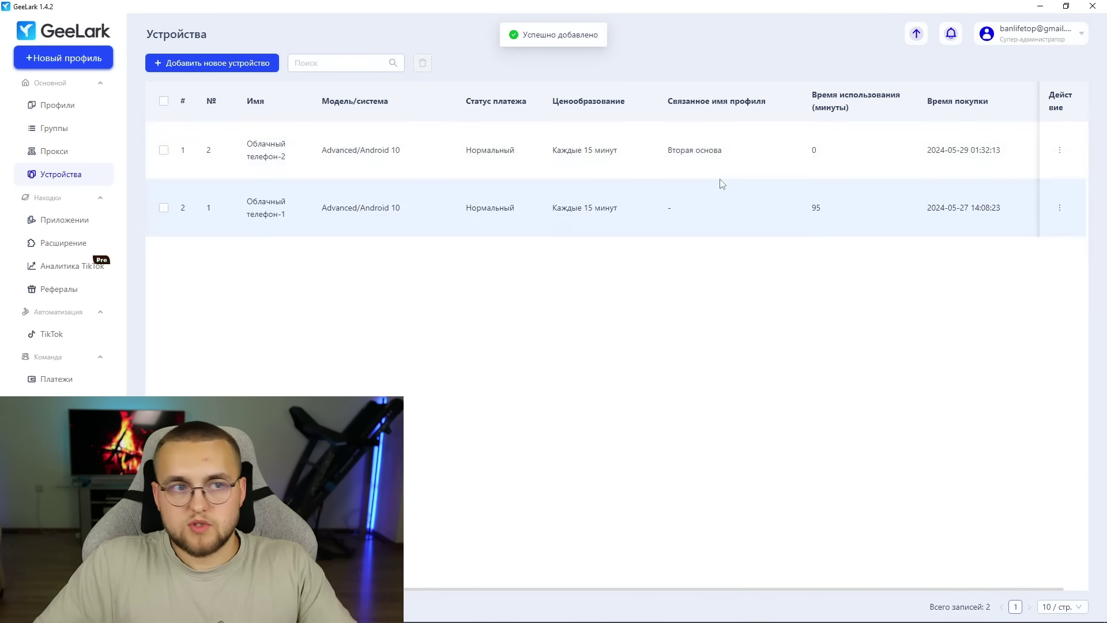
{"action": "left_click", "coordinate": [62, 105]}
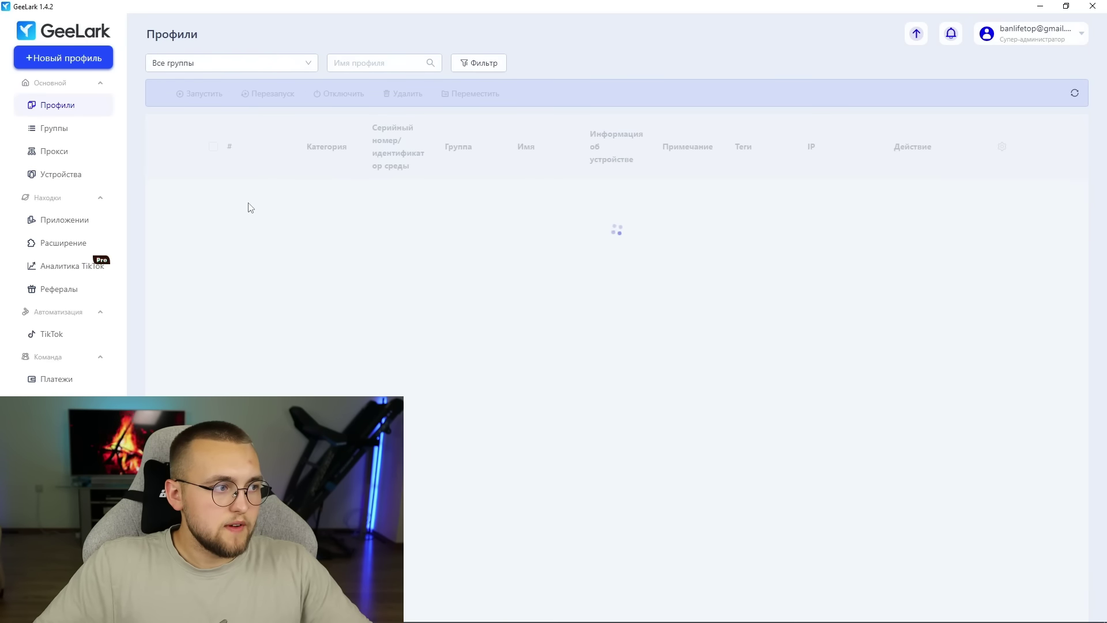
- Begin a new phone profile named '2' and scroll down to its proxy settings
{"action": "left_click", "coordinate": [71, 60]}
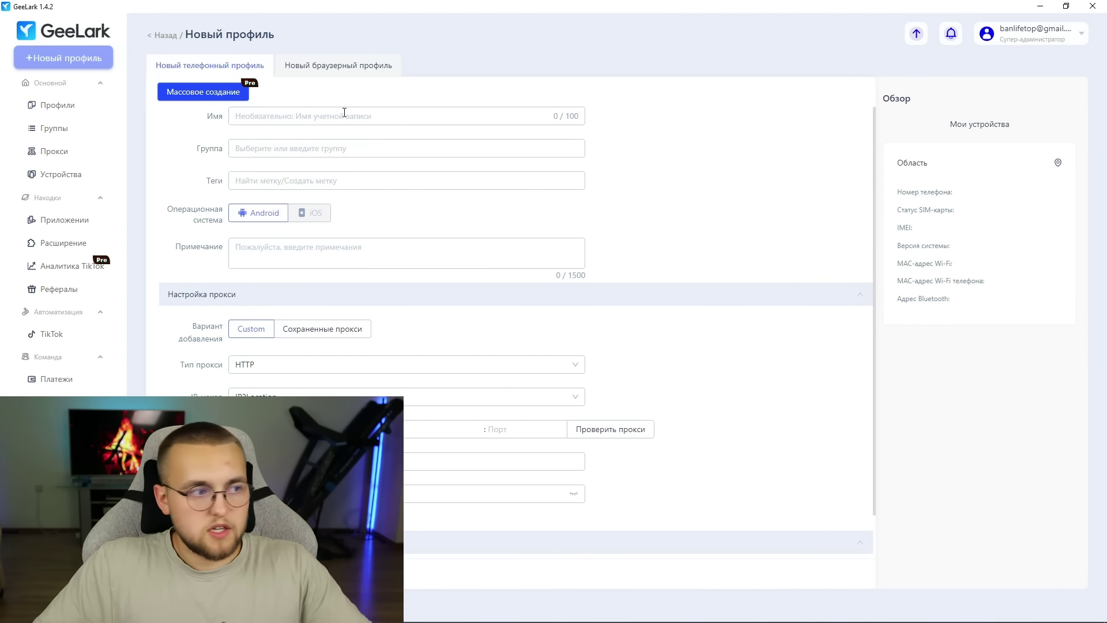
{"action": "left_click", "coordinate": [364, 111]}
{"action": "type", "text": "2"}
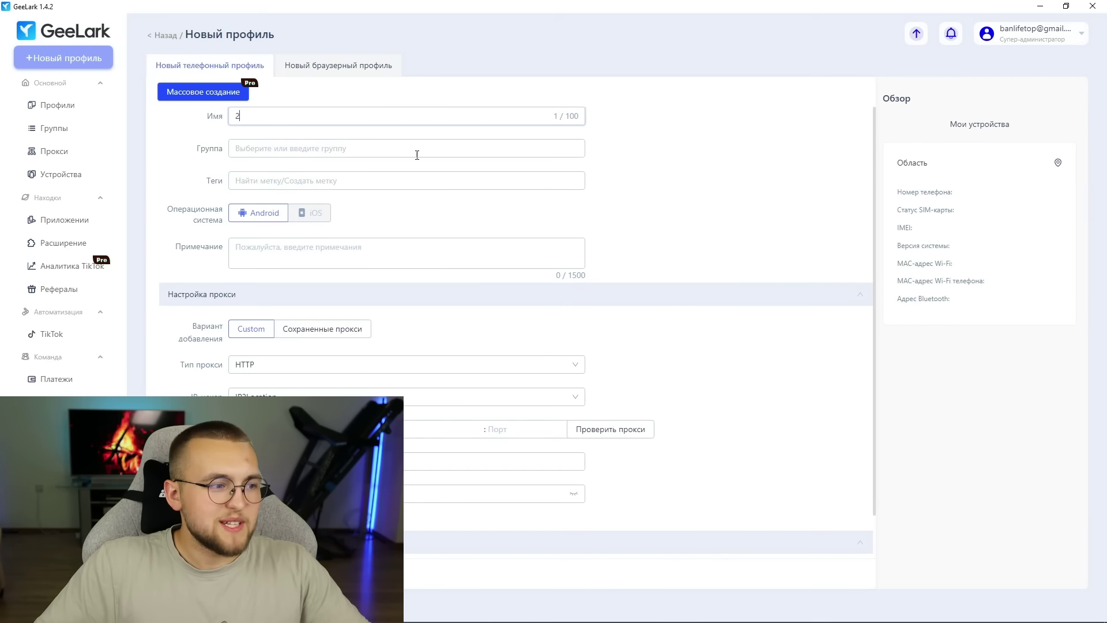
{"action": "scroll", "coordinate": [352, 182], "scroll_direction": "down", "scroll_amount": 2}
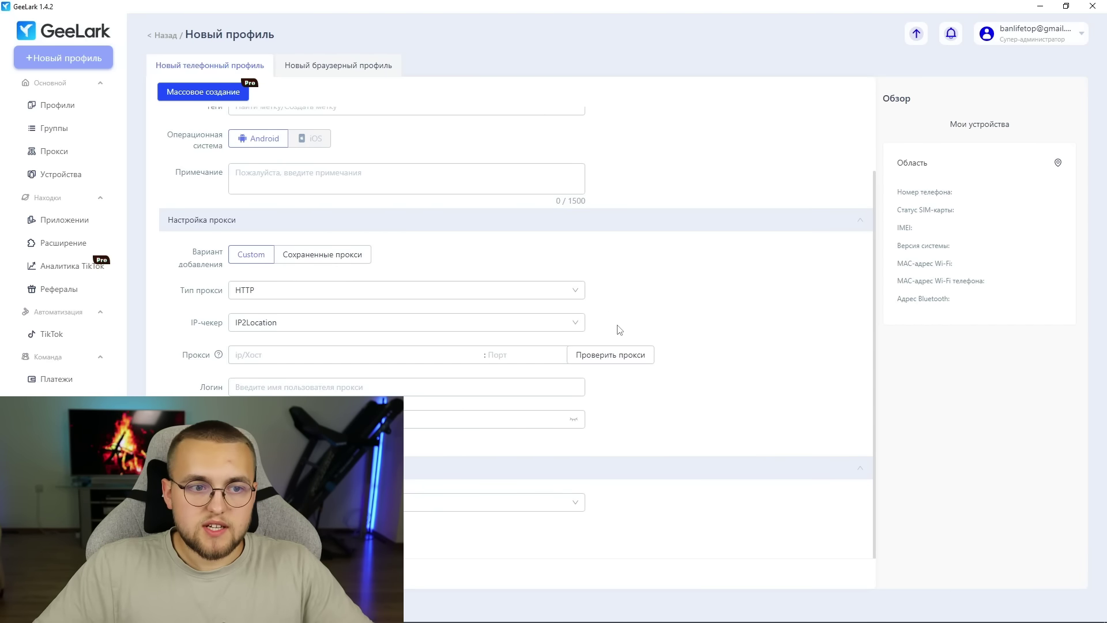
- Switch the proxy type from HTTP to Socks5, ready to enter the proxy host
{"action": "left_click", "coordinate": [262, 291]}
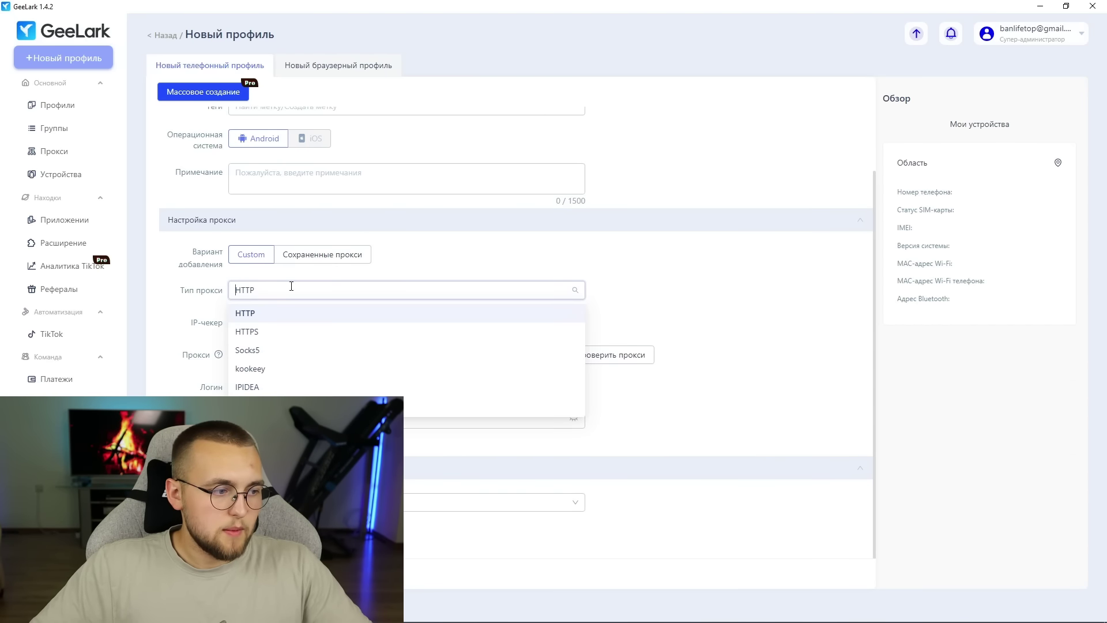
{"action": "left_click", "coordinate": [328, 346]}
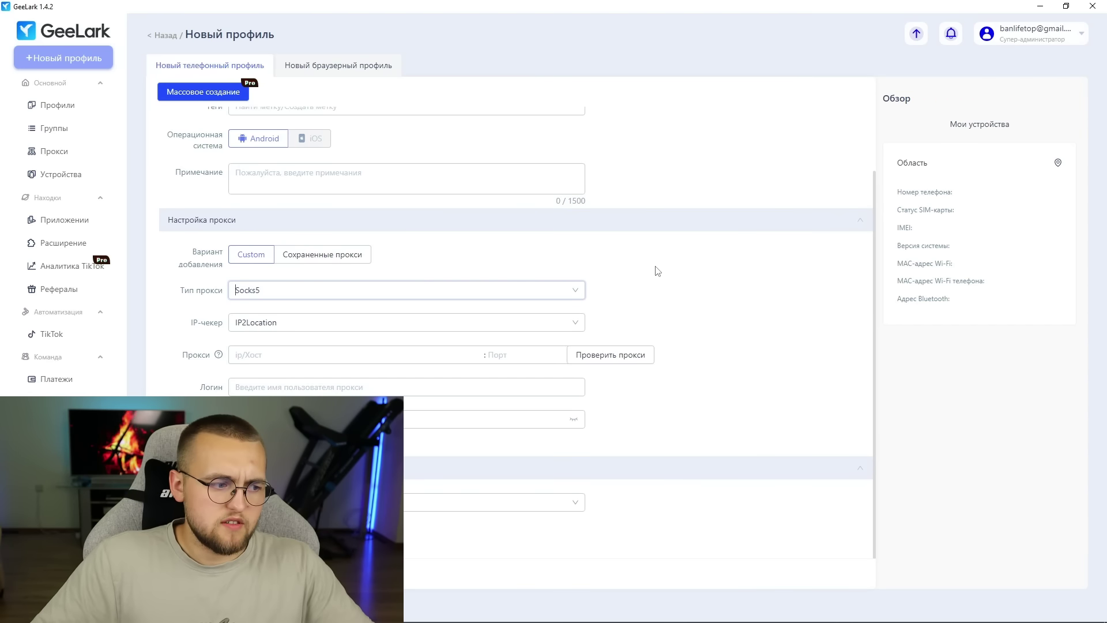
{"action": "left_click", "coordinate": [295, 355]}
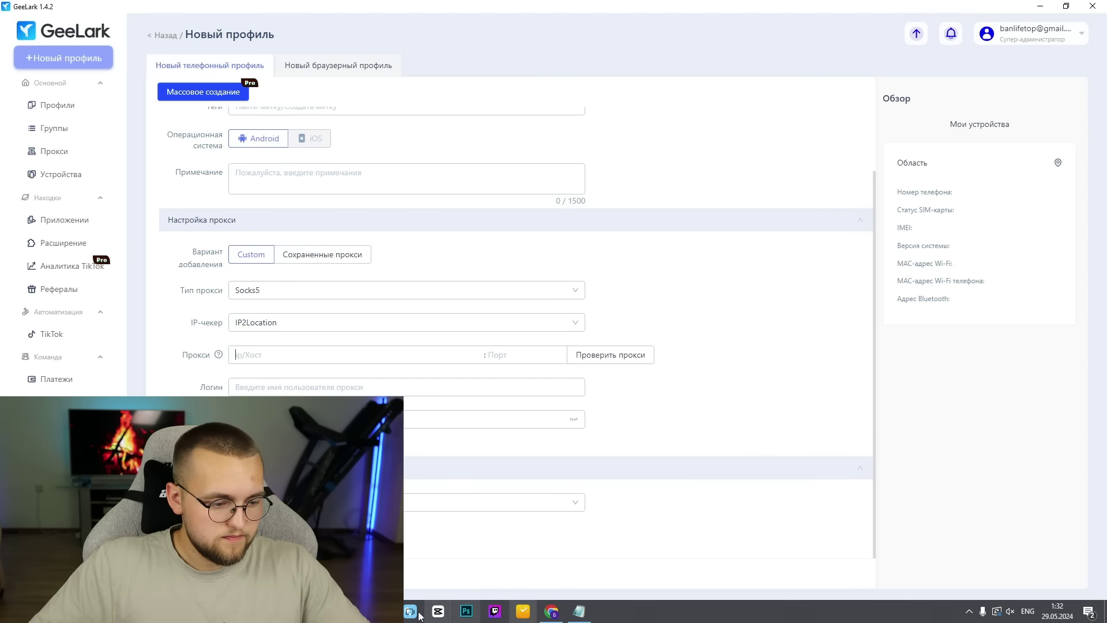
- Order a Poland proxy in ProxyLine for 30 days, paying from the balance
{"action": "left_click", "coordinate": [552, 612]}
{"action": "left_click", "coordinate": [147, 117]}
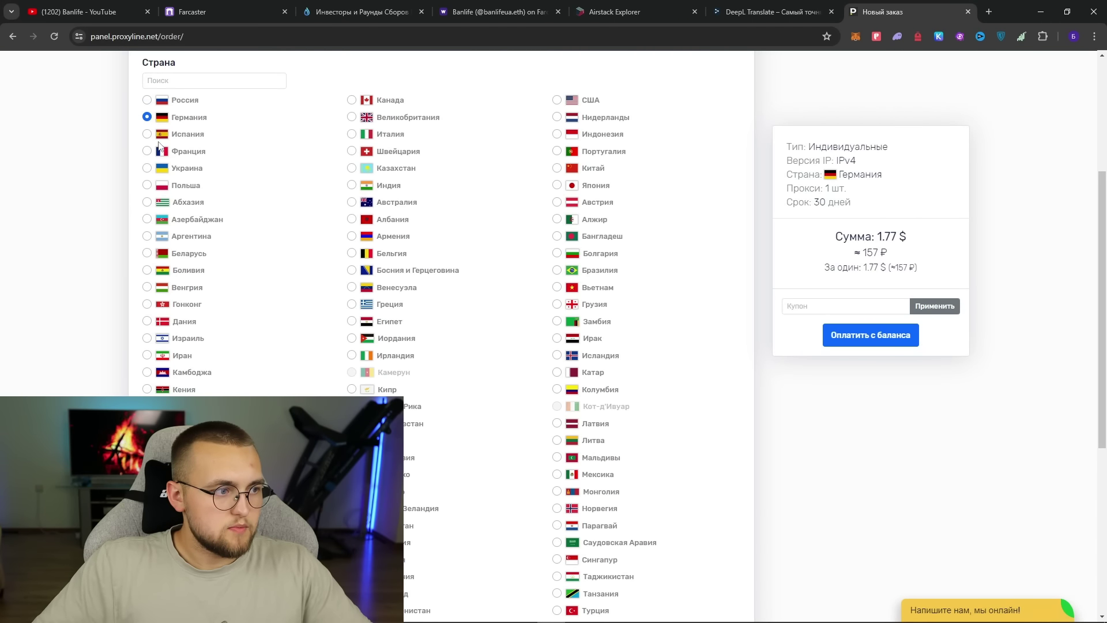
{"action": "left_click", "coordinate": [147, 186]}
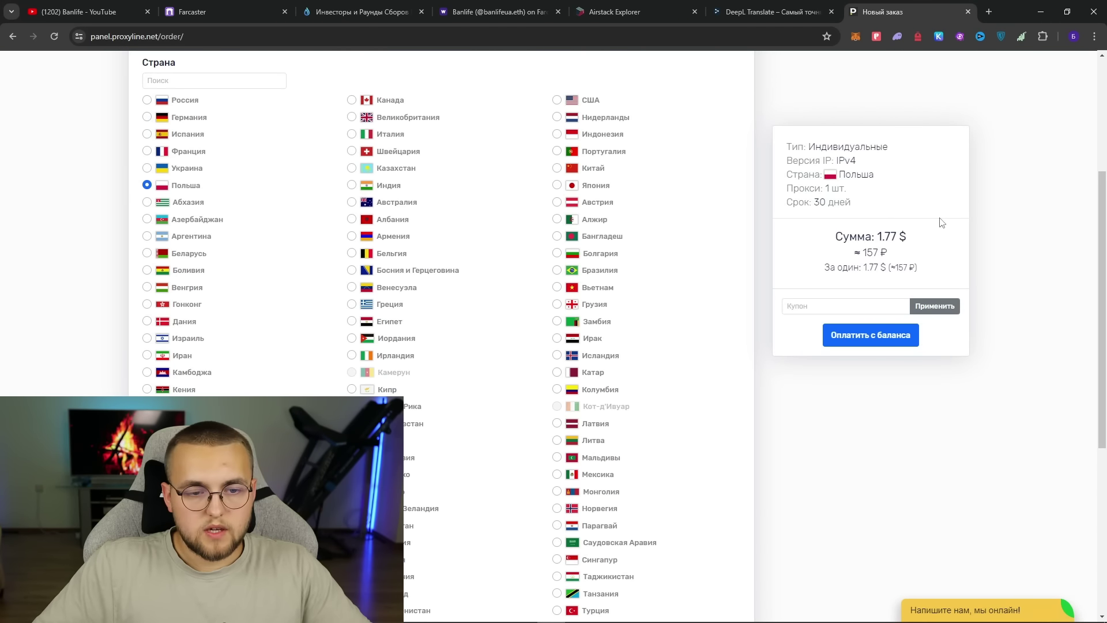
{"action": "left_click", "coordinate": [856, 339]}
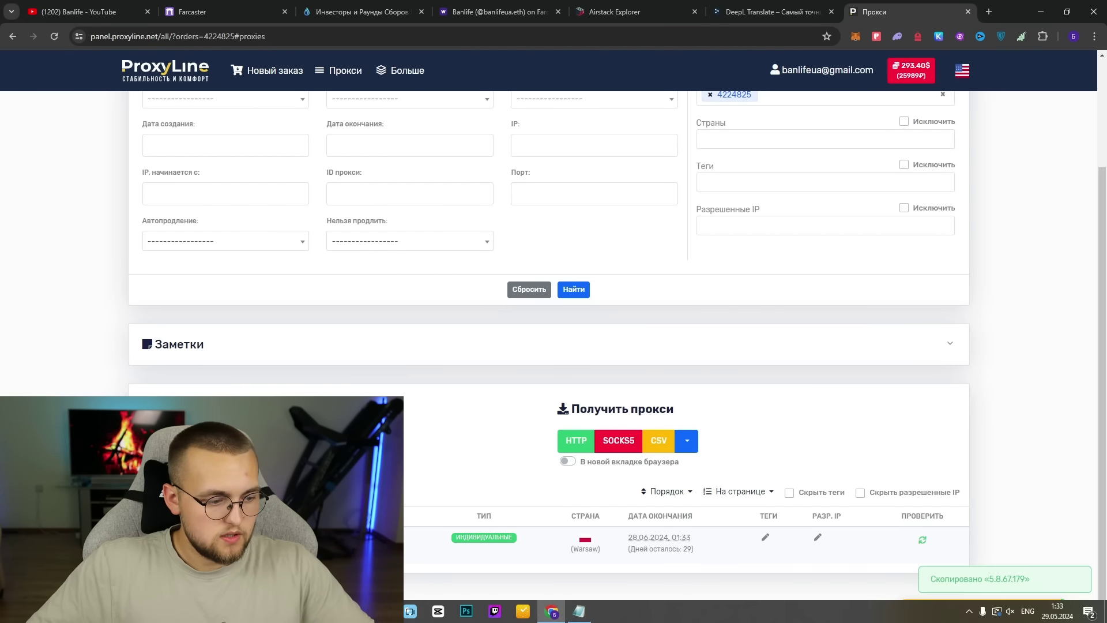
- Copy the proxy IP 5.8.67.179, port 63647 and login into GeeLark's proxy fields
{"action": "left_click", "coordinate": [579, 617]}
{"action": "type", "text": "5.8.67.179"}
{"action": "key", "text": "alt+Tab"}
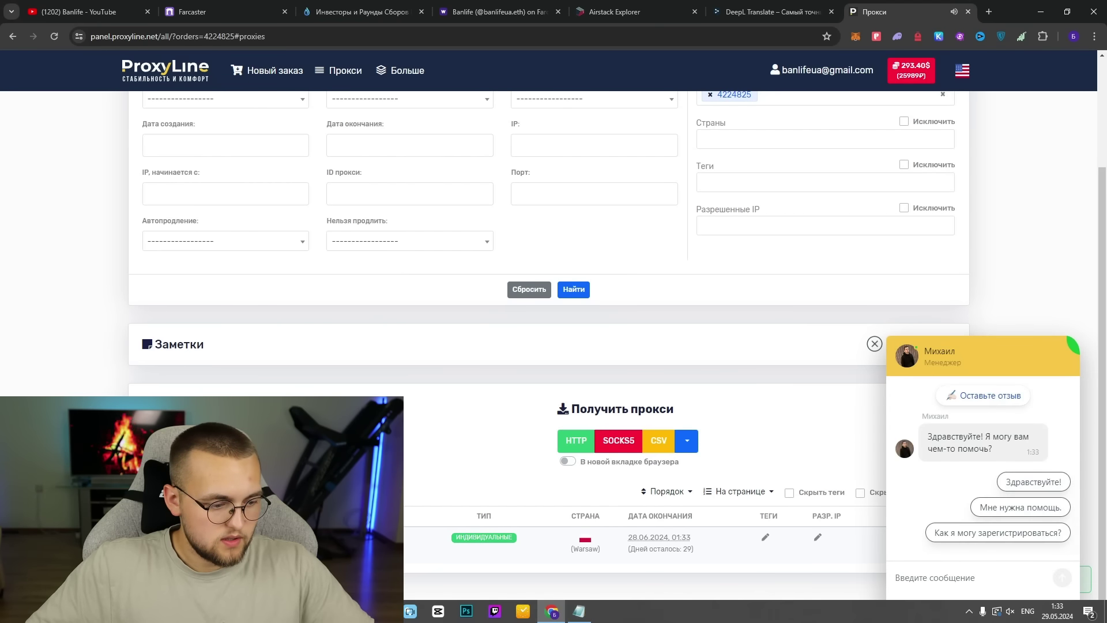
{"action": "left_click", "coordinate": [579, 617]}
{"action": "left_click", "coordinate": [522, 348]}
{"action": "key", "text": "ctrl+v"}
{"action": "key", "text": "alt+Tab"}
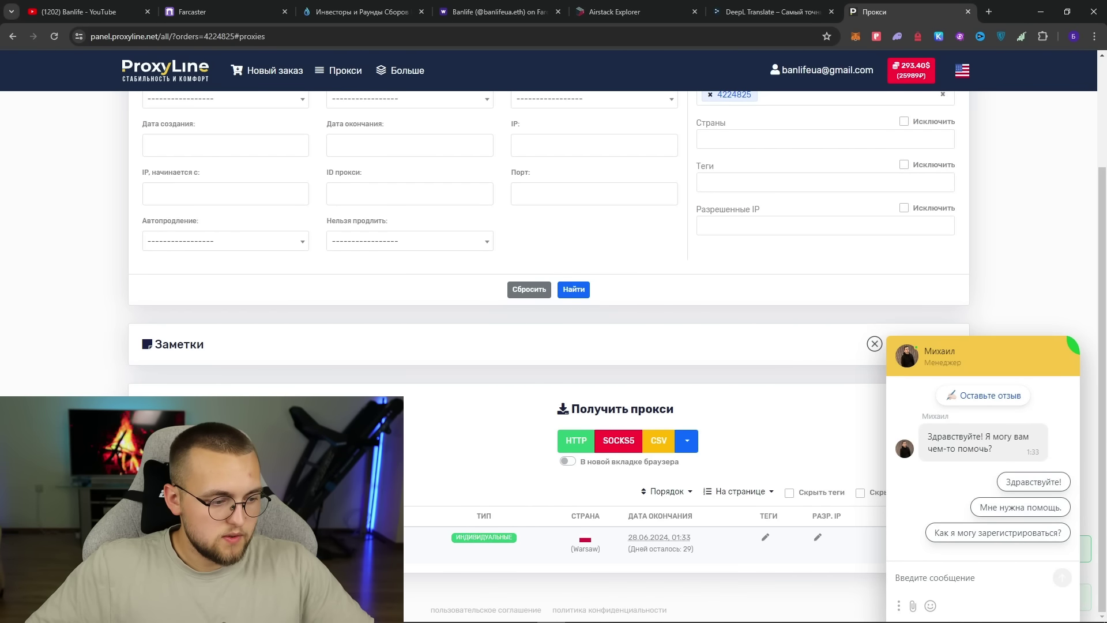
{"action": "key", "text": "alt+Tab"}
{"action": "key", "text": "alt+Tab"}
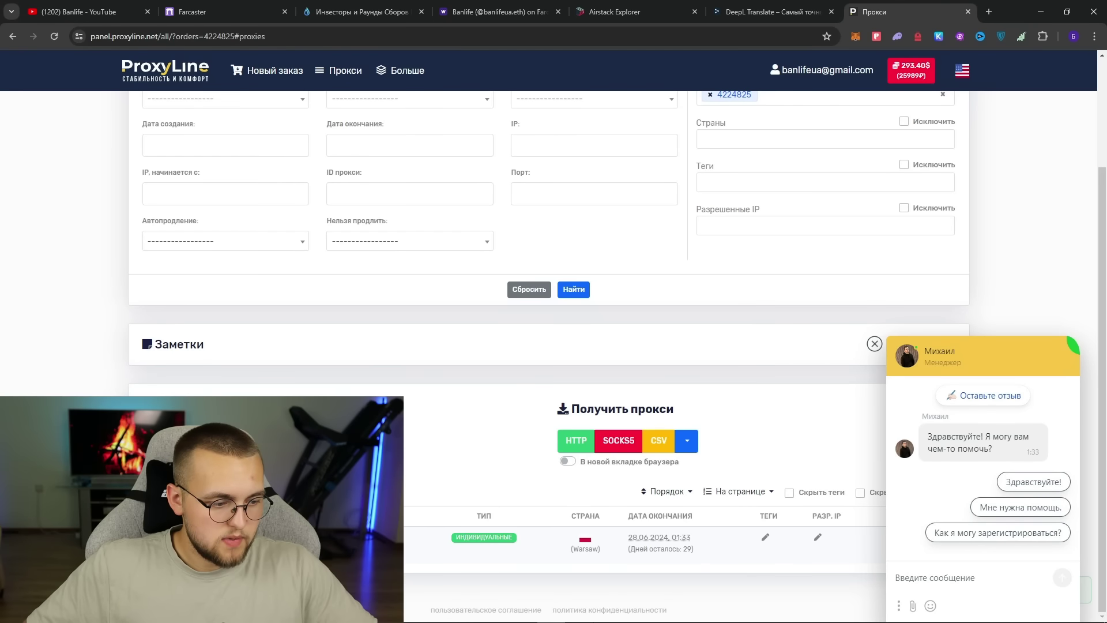
{"action": "key", "text": "alt+Tab"}
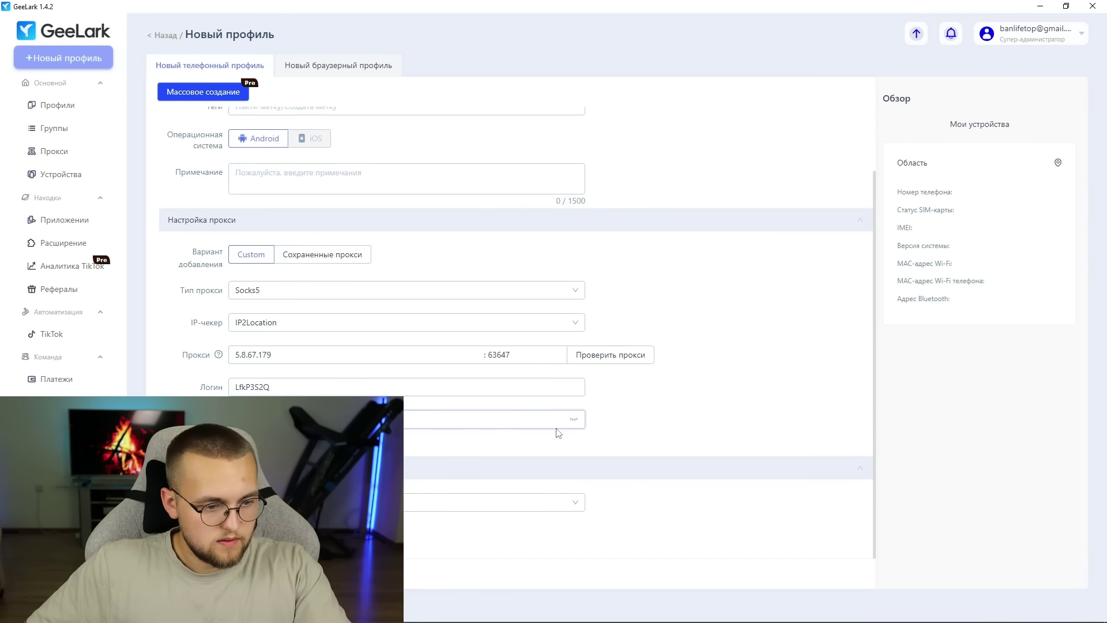
- Check the Socks5 proxy connection and confirm it reports Poland
{"action": "left_click", "coordinate": [609, 355]}
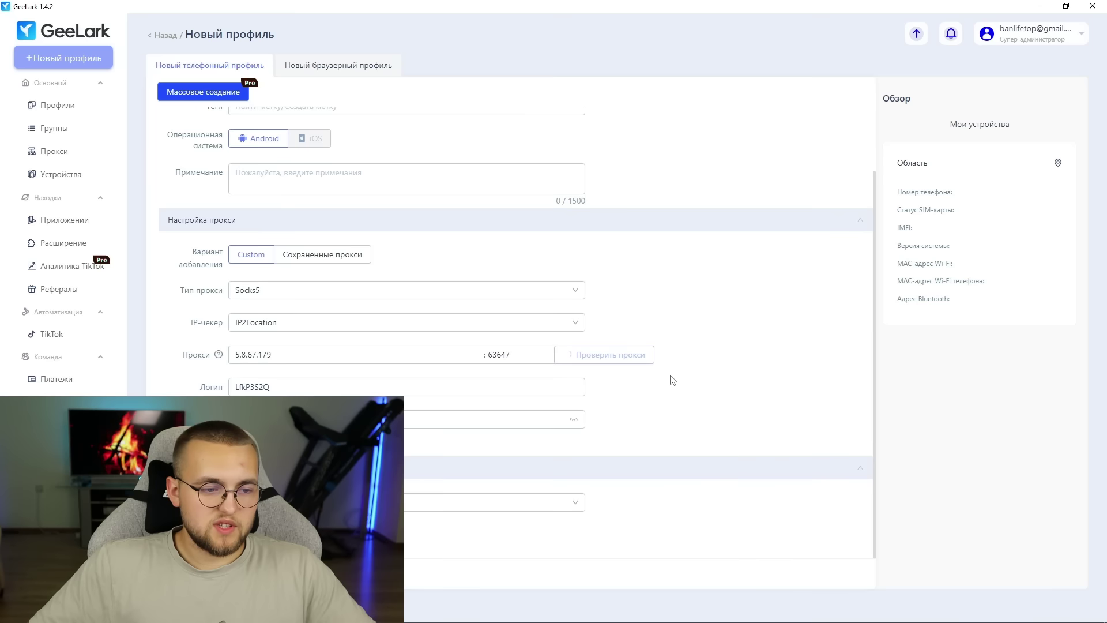
{"action": "left_click_drag", "start_coordinate": [609, 391], "coordinate": [672, 391]}
{"action": "left_click", "coordinate": [674, 393]}
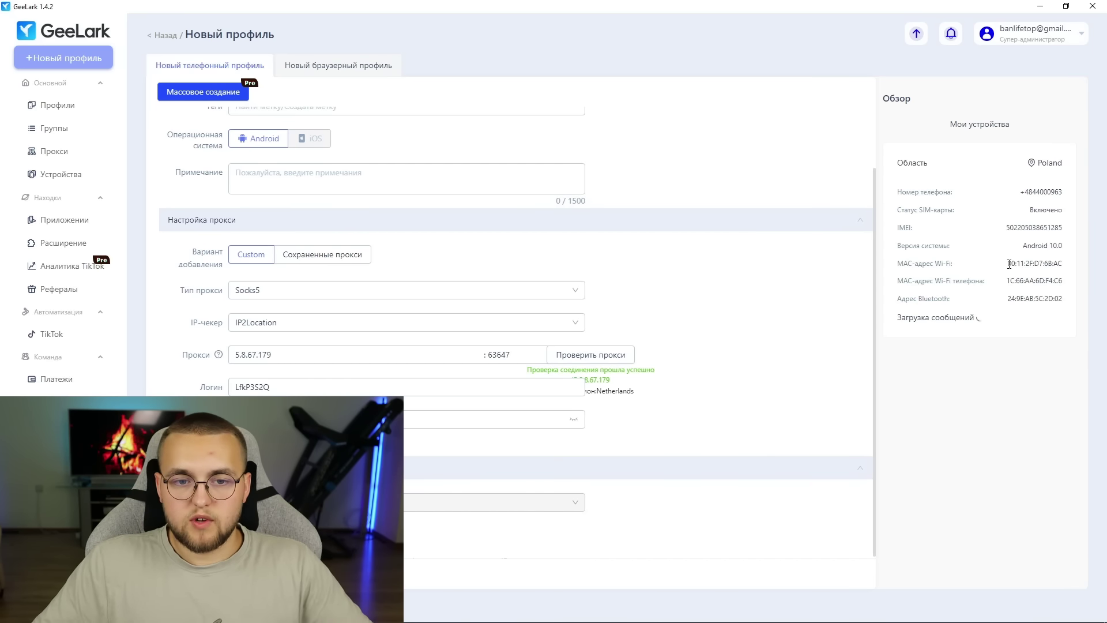
- Review the Обзор device details: phone number, SIM/IMEI status and Bluetooth address
{"action": "left_click_drag", "start_coordinate": [1022, 190], "coordinate": [1059, 195]}
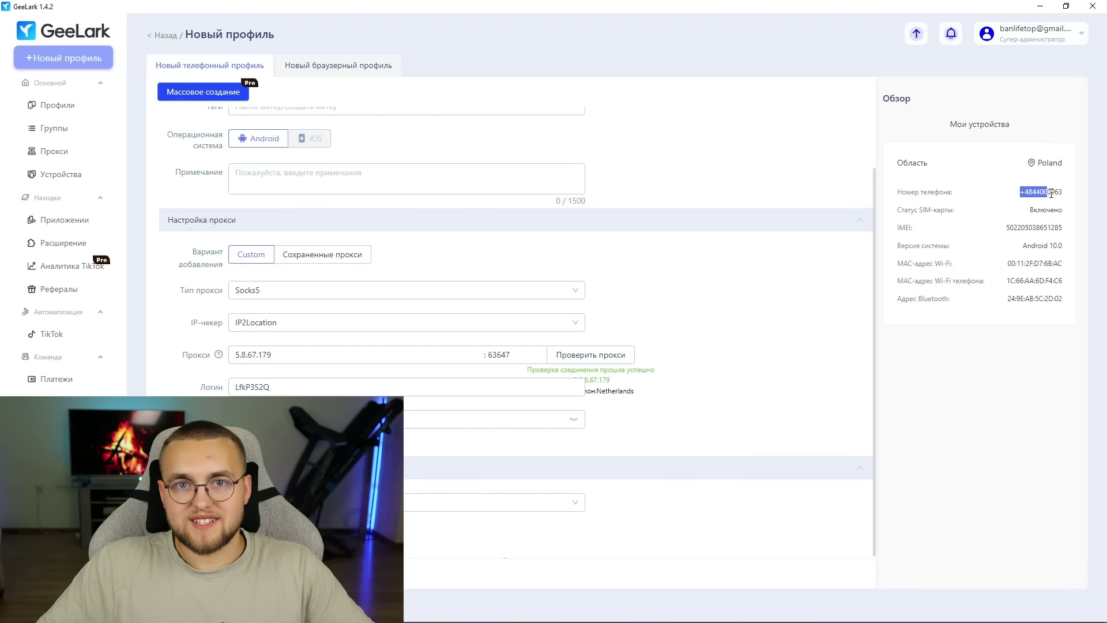
{"action": "left_click", "coordinate": [1034, 242]}
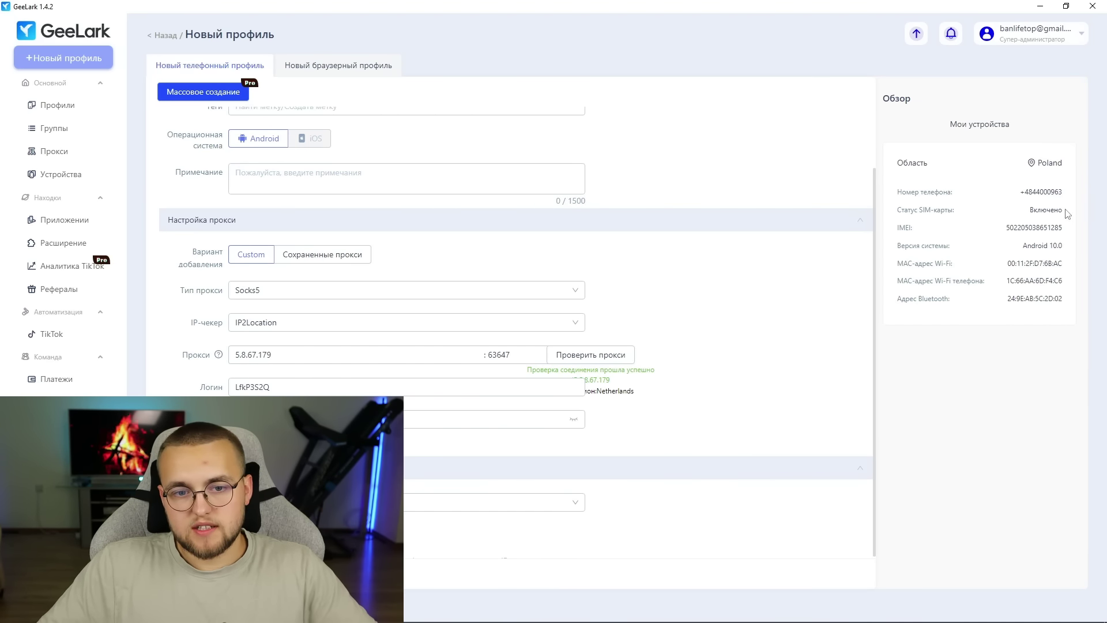
{"action": "left_click_drag", "start_coordinate": [1031, 213], "coordinate": [996, 243]}
{"action": "left_click", "coordinate": [996, 243]}
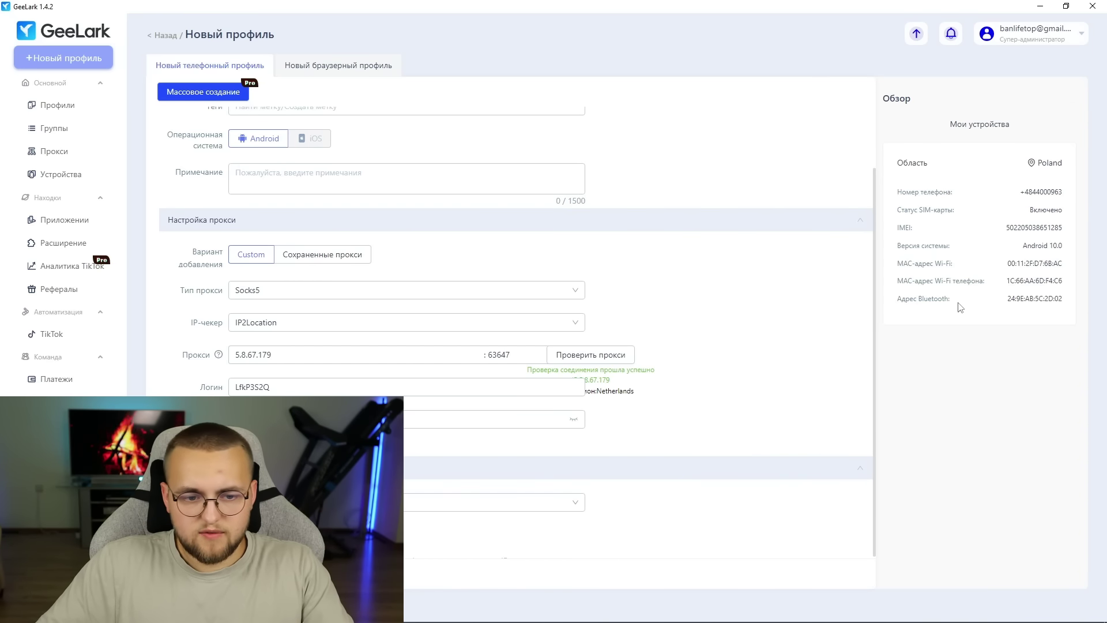
{"action": "left_click_drag", "start_coordinate": [1045, 295], "coordinate": [1061, 281]}
{"action": "left_click", "coordinate": [1053, 294]}
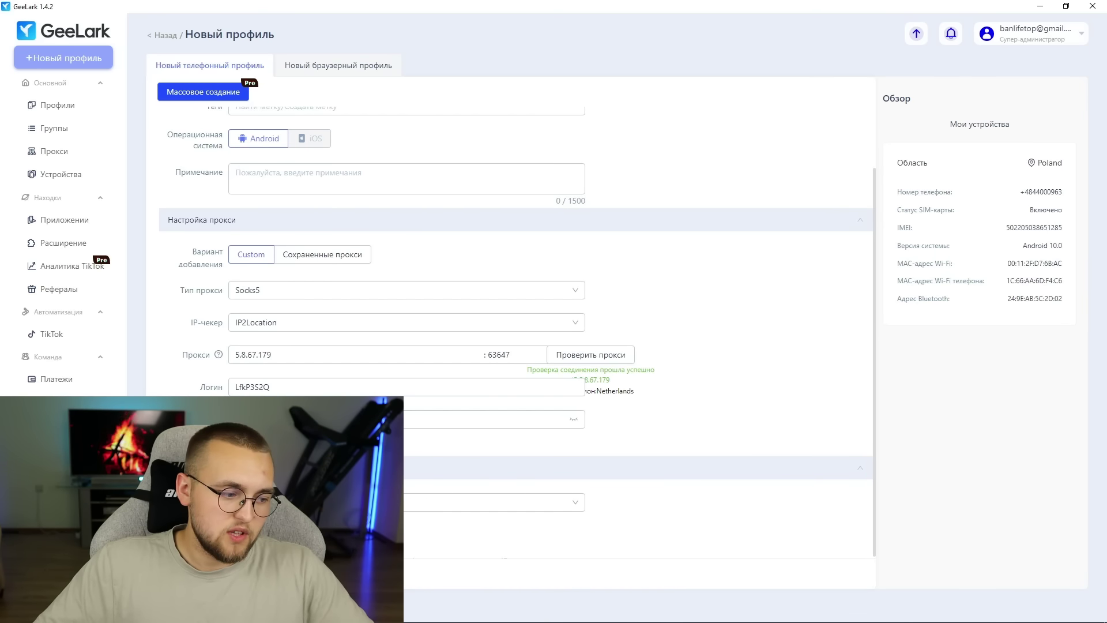
{"action": "scroll", "coordinate": [414, 497], "scroll_direction": "down", "scroll_amount": 1}
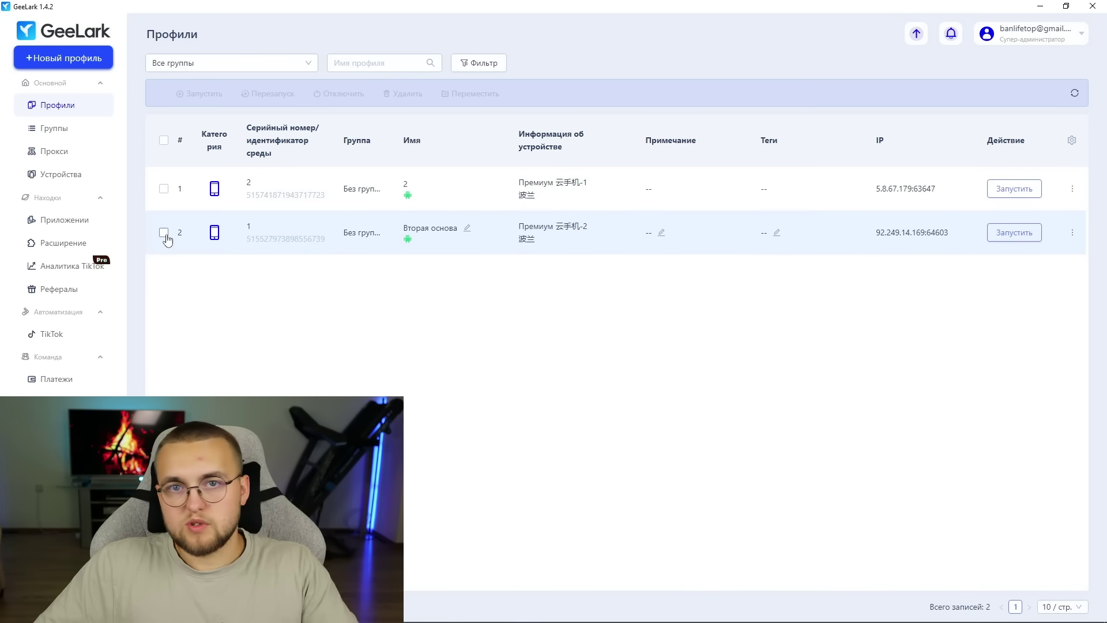
- Boot the Вторая основа cloud phone and bring the ProxyLine proxies page forward
{"action": "left_click", "coordinate": [1014, 233]}
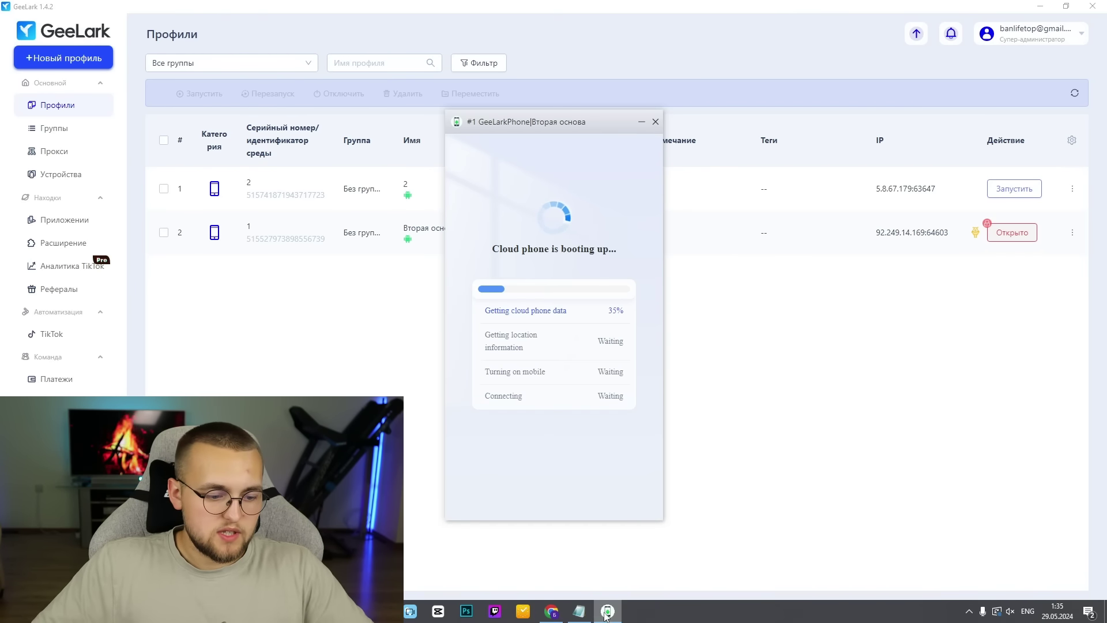
{"action": "left_click", "coordinate": [552, 616]}
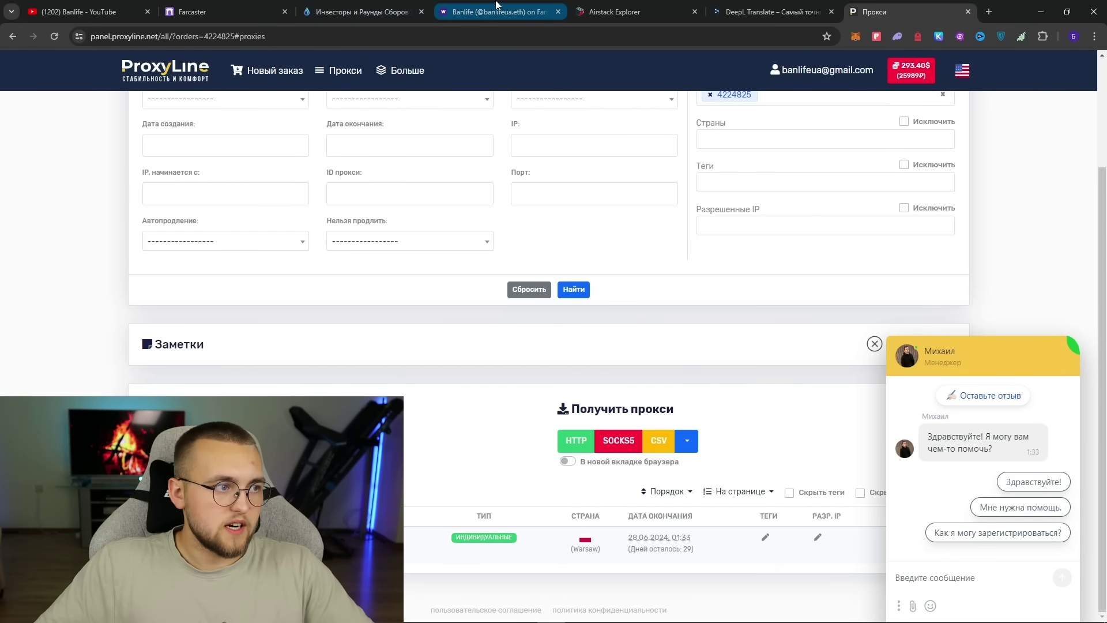
- Copy the Warpcast personal invite link from Warps > Invite and test it in a new tab
{"action": "left_click", "coordinate": [496, 11]}
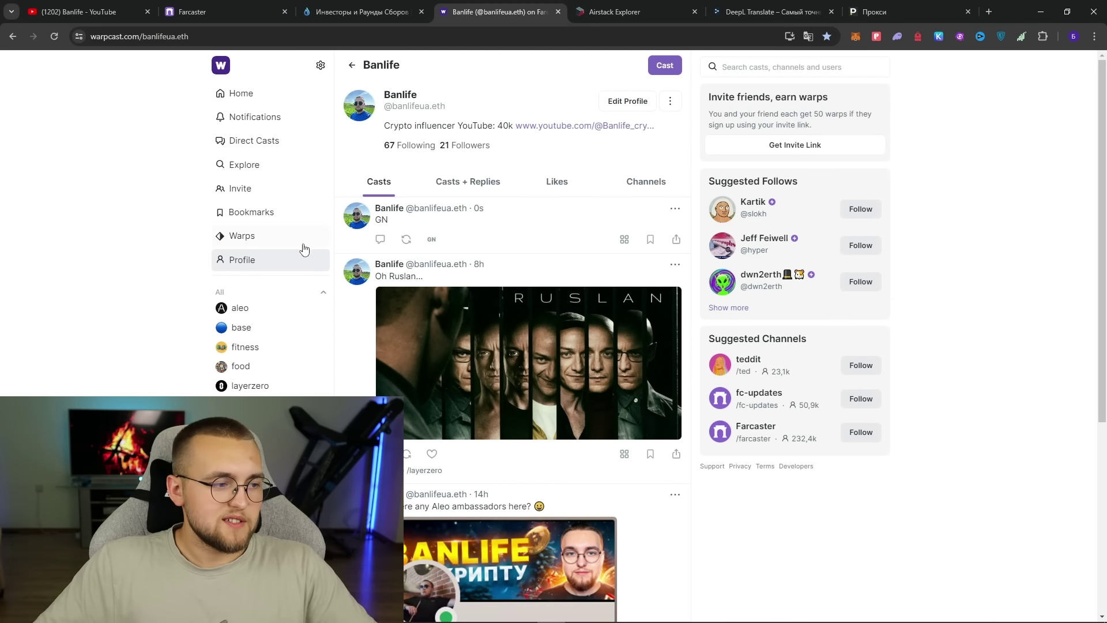
{"action": "left_click", "coordinate": [264, 237]}
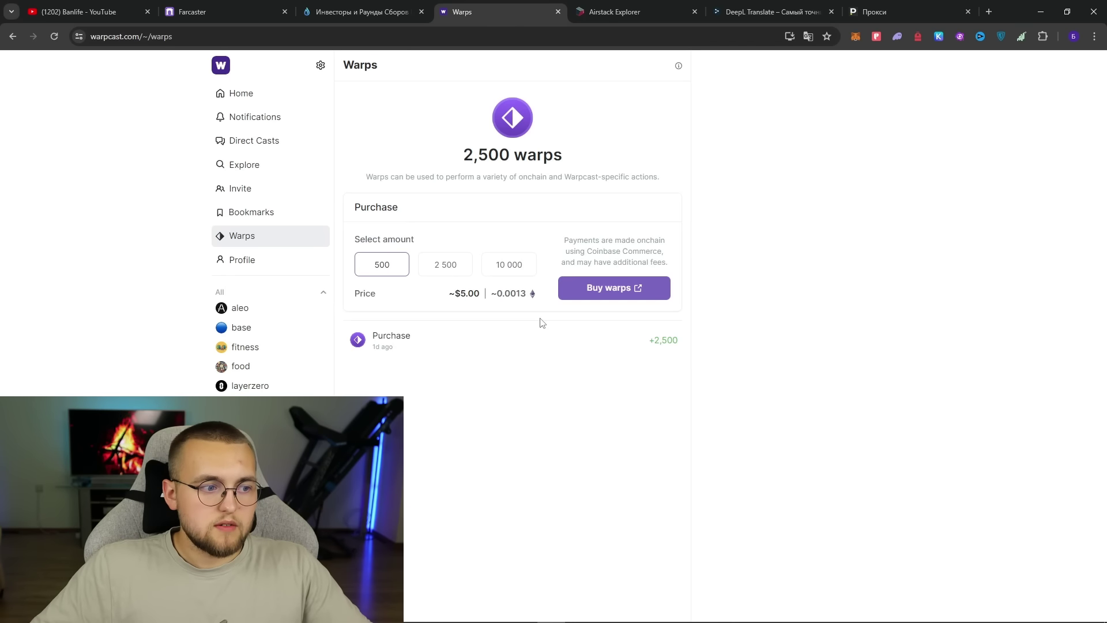
{"action": "left_click", "coordinate": [249, 191]}
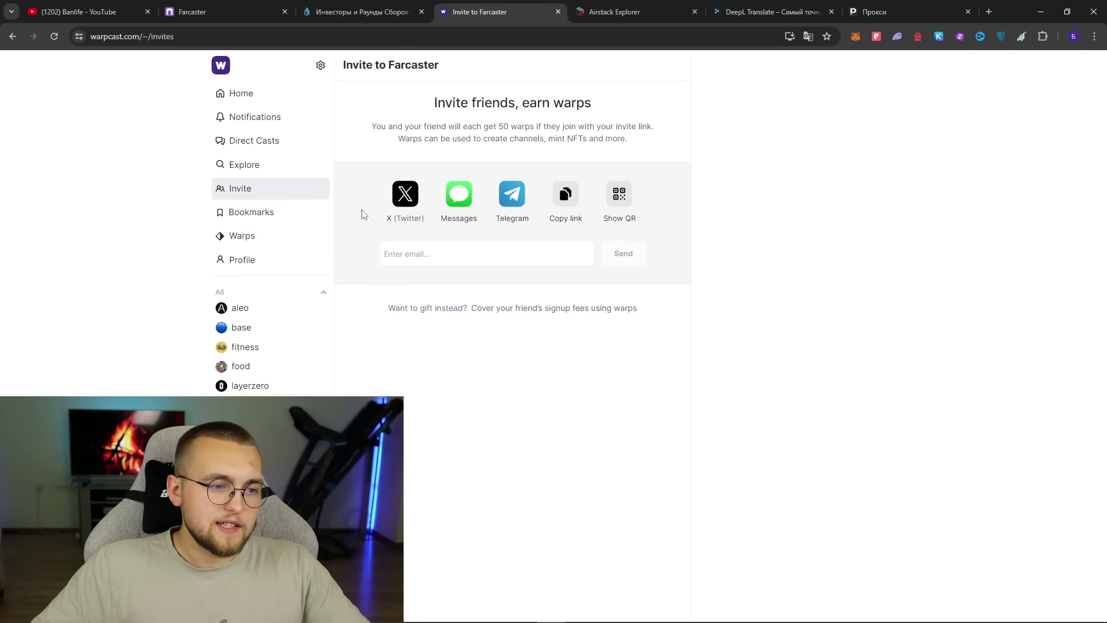
{"action": "left_click", "coordinate": [573, 199]}
{"action": "left_click", "coordinate": [989, 12]}
{"action": "key", "text": "ctrl+v"}
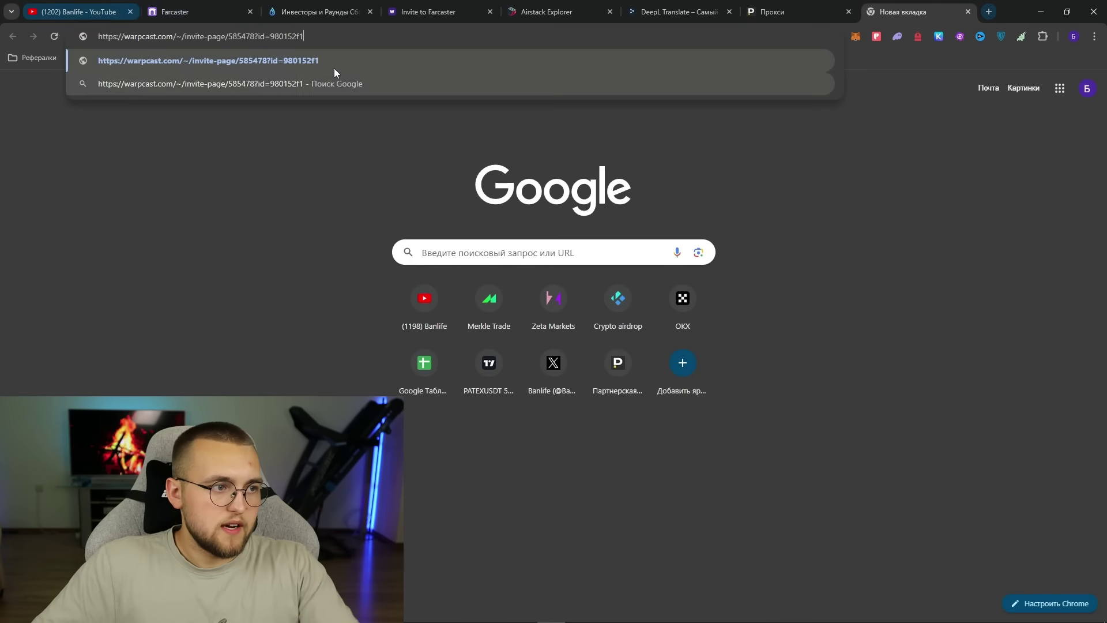
{"action": "left_click", "coordinate": [968, 11]}
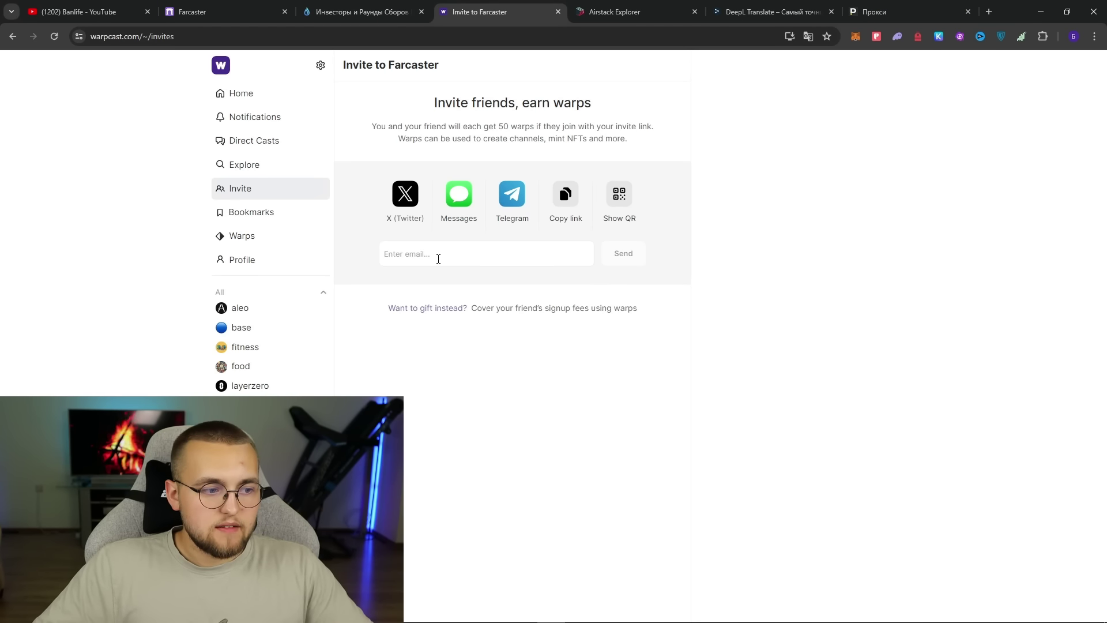
- Pay 400 warps for a gift invite, paste its link in a new tab, then return to GeeLark
{"action": "left_click", "coordinate": [436, 309]}
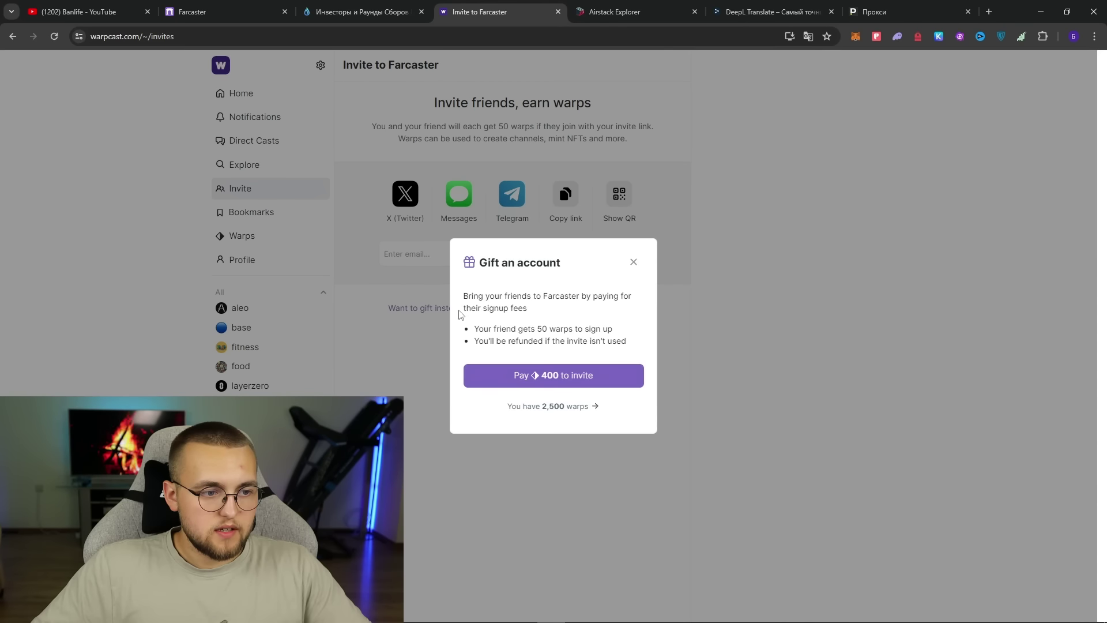
{"action": "left_click", "coordinate": [594, 381]}
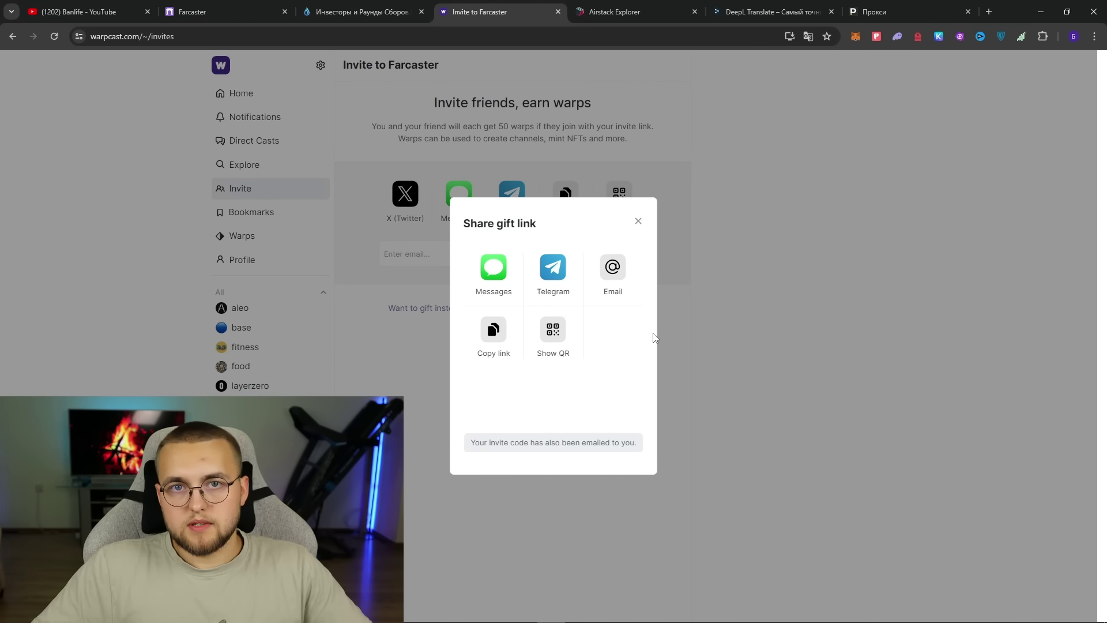
{"action": "left_click", "coordinate": [497, 332]}
{"action": "left_click", "coordinate": [988, 11]}
{"action": "key", "text": "ctrl+v"}
{"action": "left_click", "coordinate": [439, 12]}
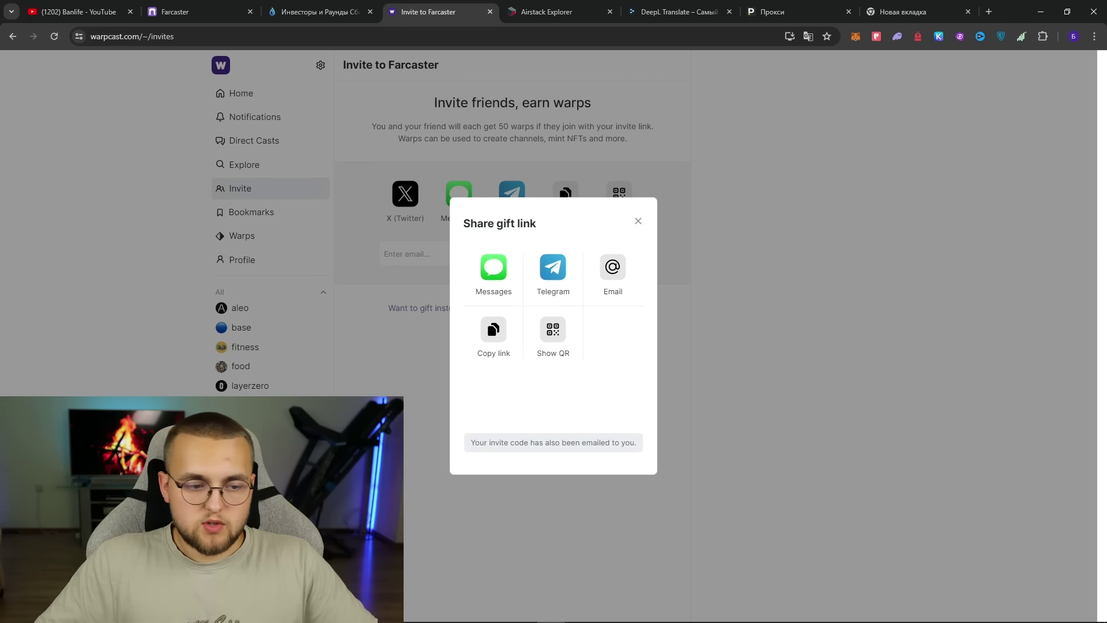
{"action": "left_click", "coordinate": [608, 611]}
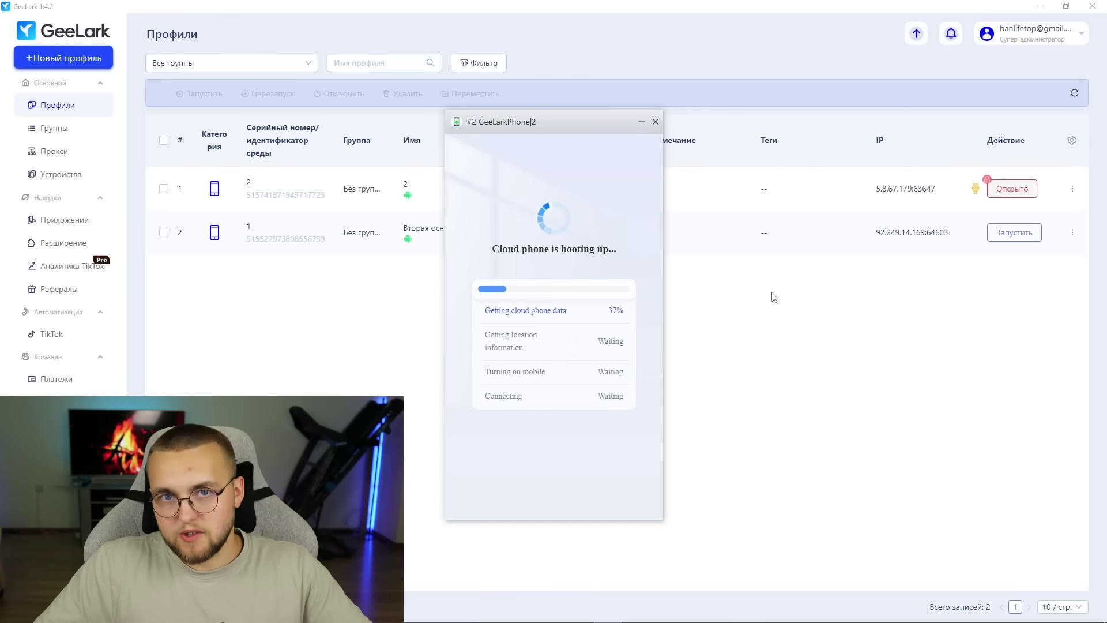
- Open the upload-app form from GeeLark's Apps section and close it again
{"action": "left_click", "coordinate": [107, 224]}
{"action": "left_click", "coordinate": [230, 112]}
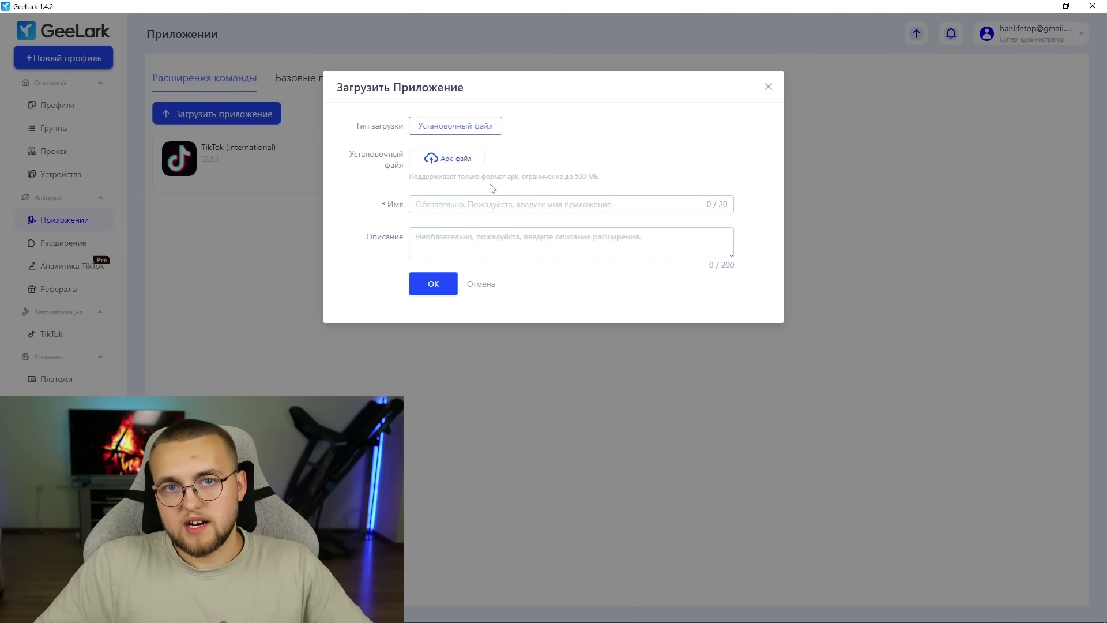
{"action": "left_click", "coordinate": [768, 86]}
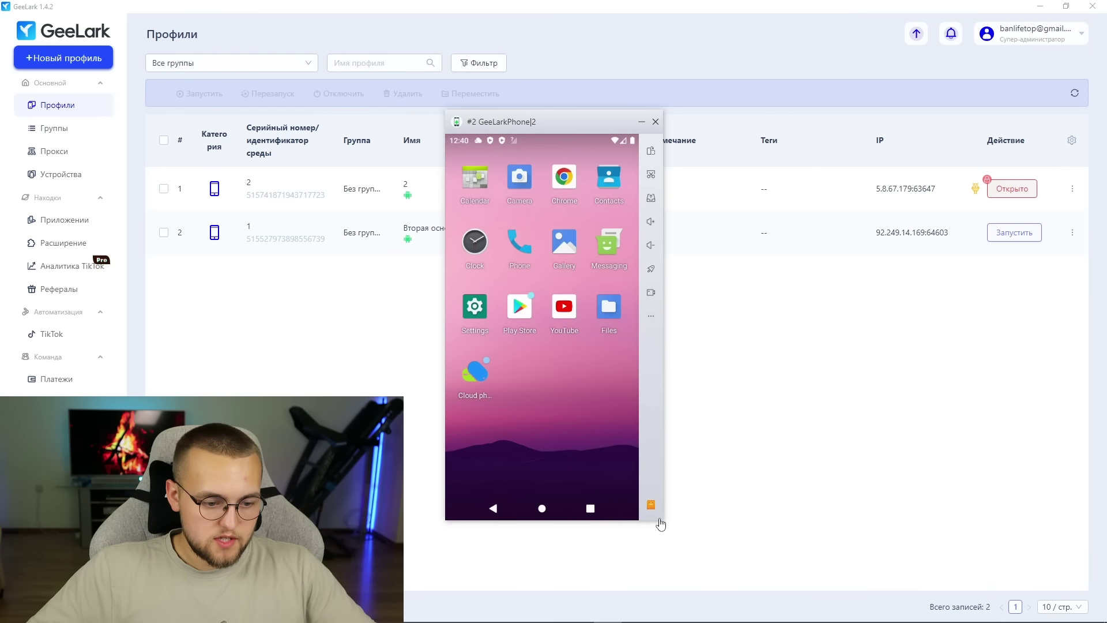
- Enlarge and reposition the cloud phone window, then launch Google Play on the phone
{"action": "left_click_drag", "start_coordinate": [662, 519], "coordinate": [693, 540]}
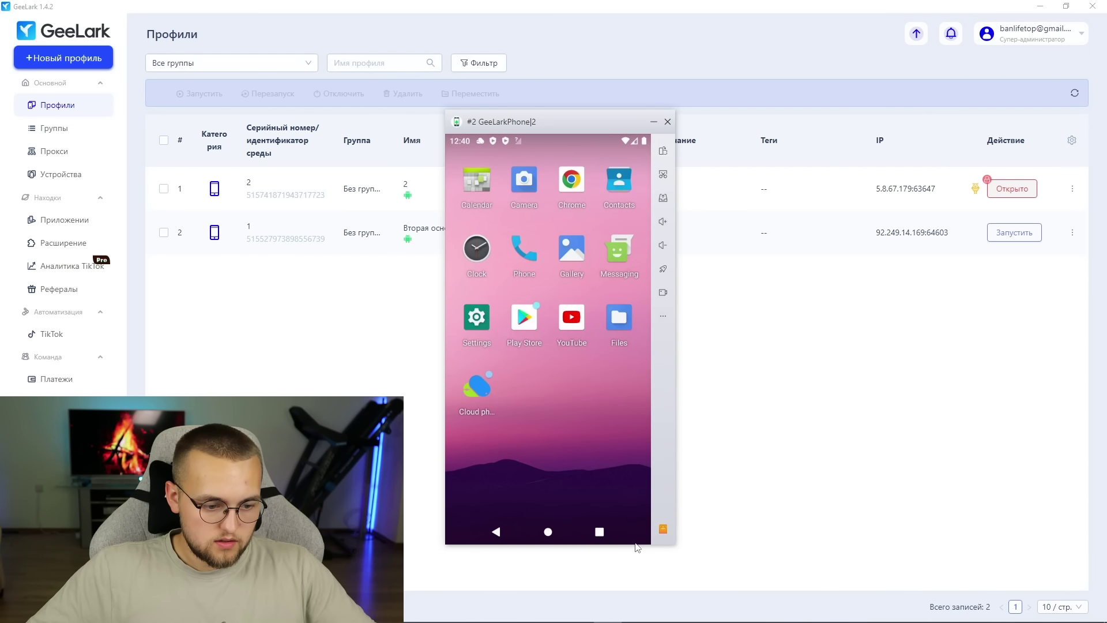
{"action": "left_click", "coordinate": [638, 548]}
{"action": "left_click", "coordinate": [579, 612]}
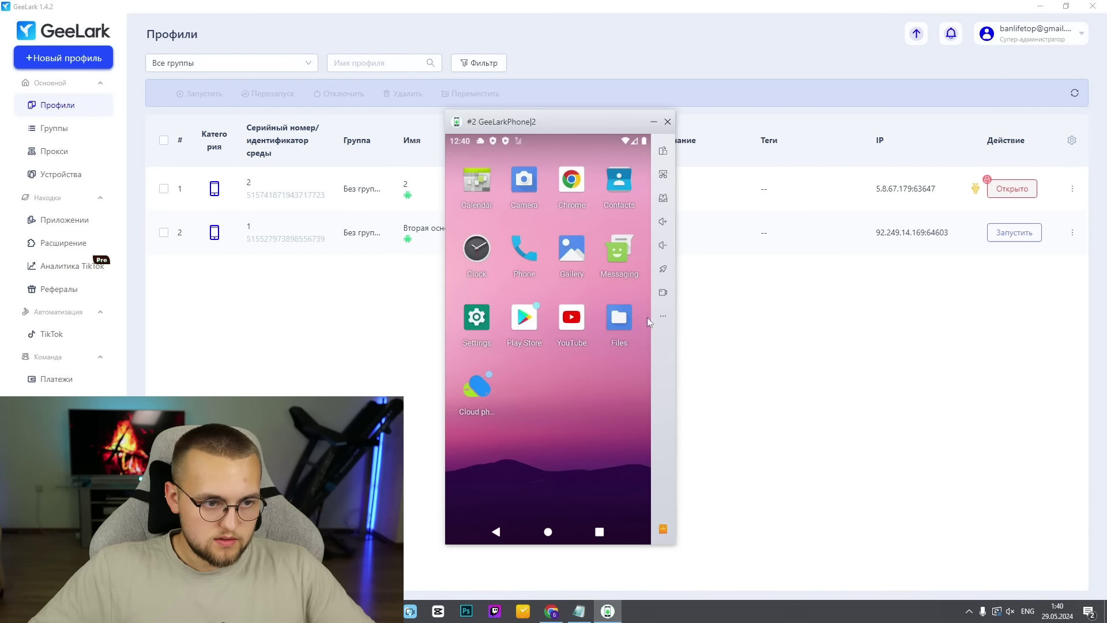
{"action": "left_click_drag", "start_coordinate": [630, 114], "coordinate": [657, 33]}
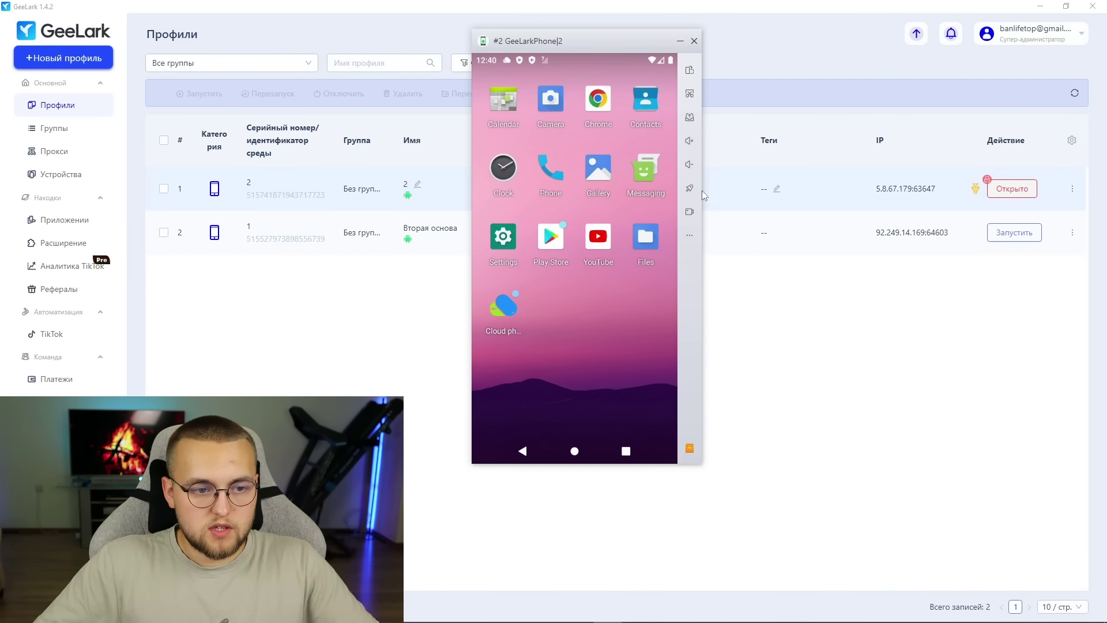
{"action": "left_click_drag", "start_coordinate": [701, 198], "coordinate": [765, 192]}
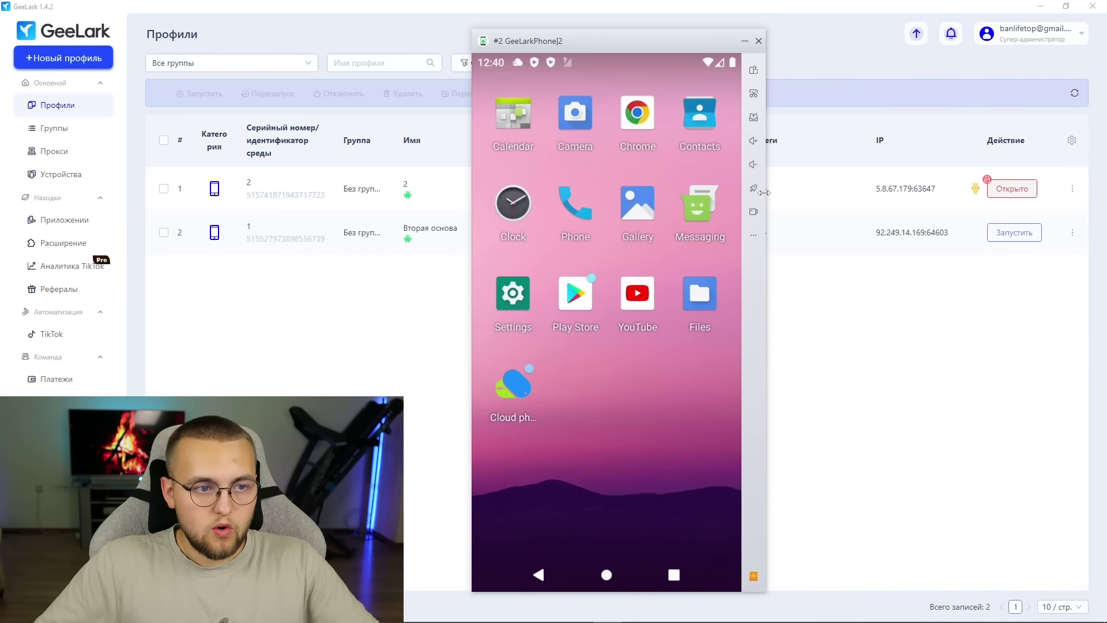
{"action": "left_click_drag", "start_coordinate": [675, 48], "coordinate": [666, 32]}
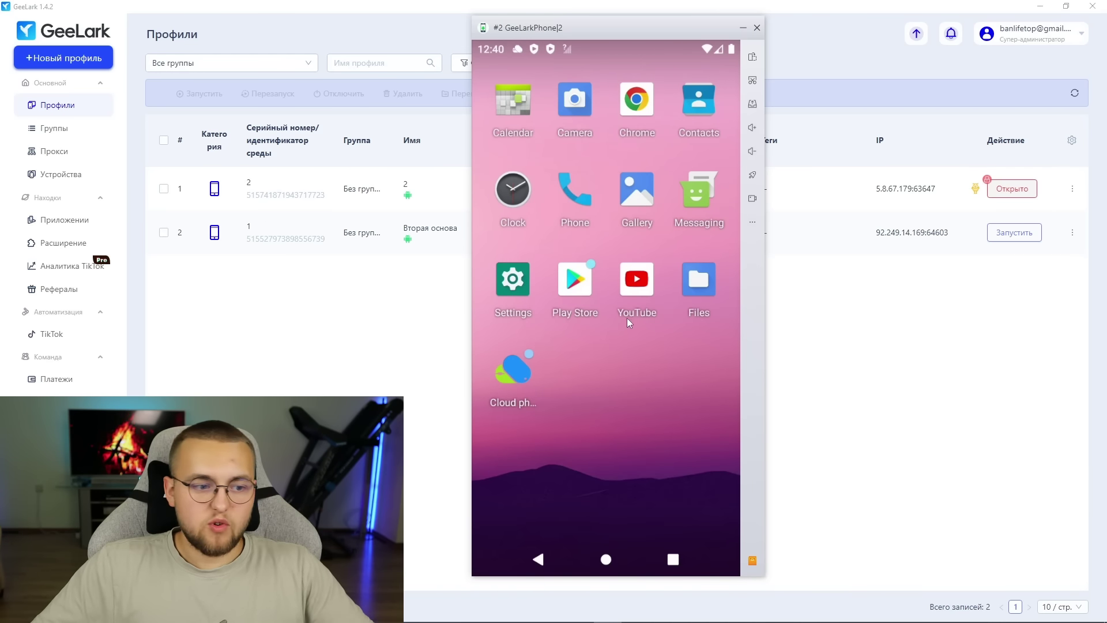
{"action": "left_click", "coordinate": [575, 291]}
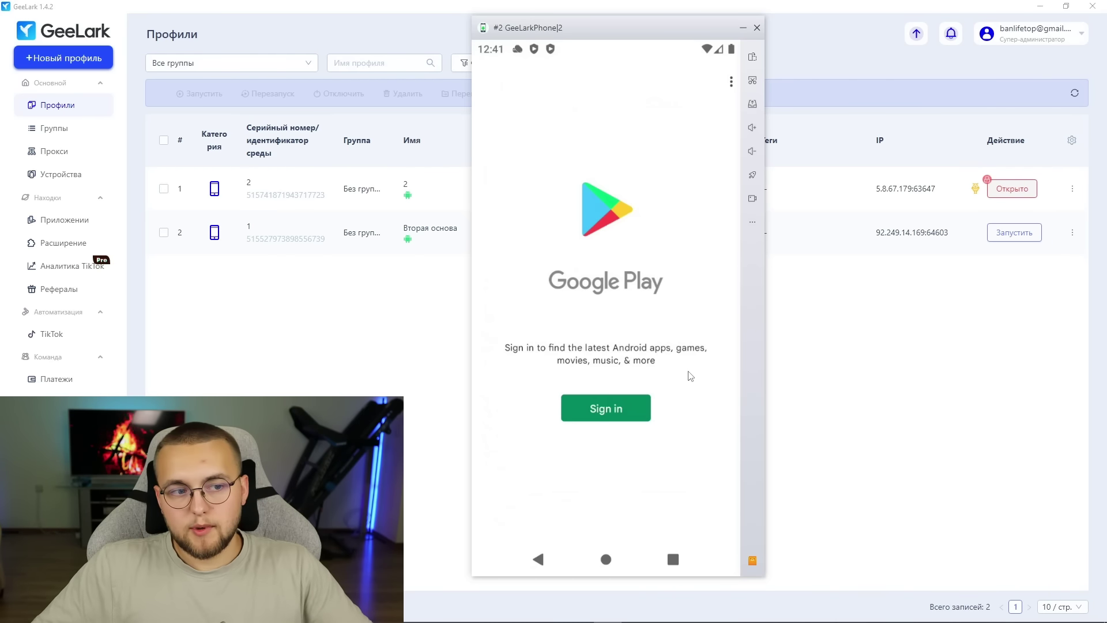
- Sign in to Google Play, search 'warpcast', install it and go back to the home screen
{"action": "left_click", "coordinate": [605, 408]}
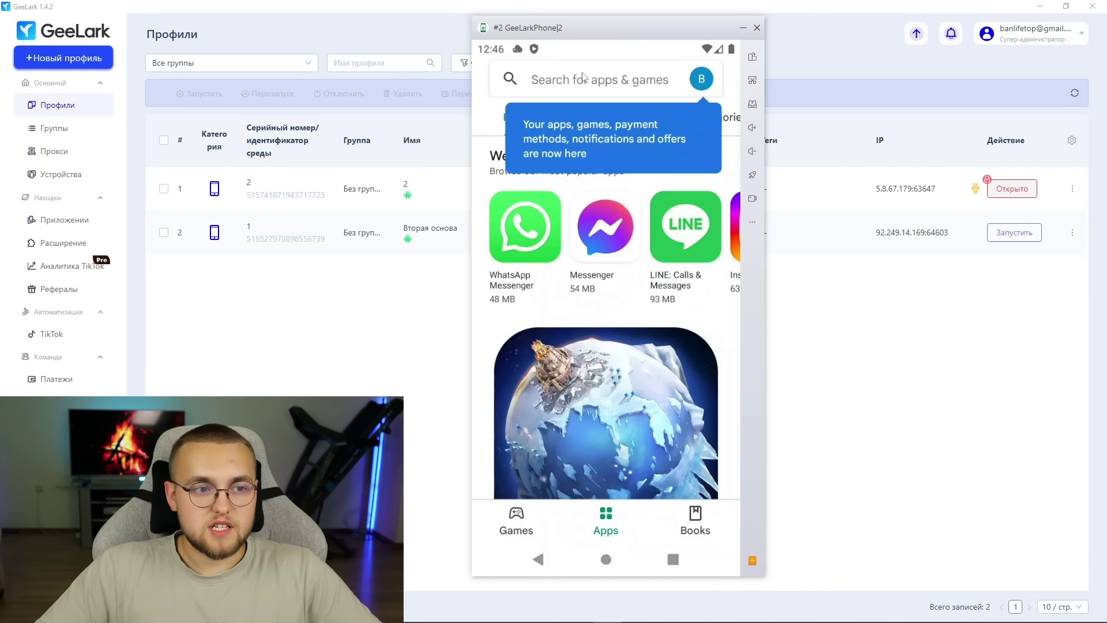
{"action": "left_click", "coordinate": [591, 82]}
{"action": "left_click", "coordinate": [588, 80]}
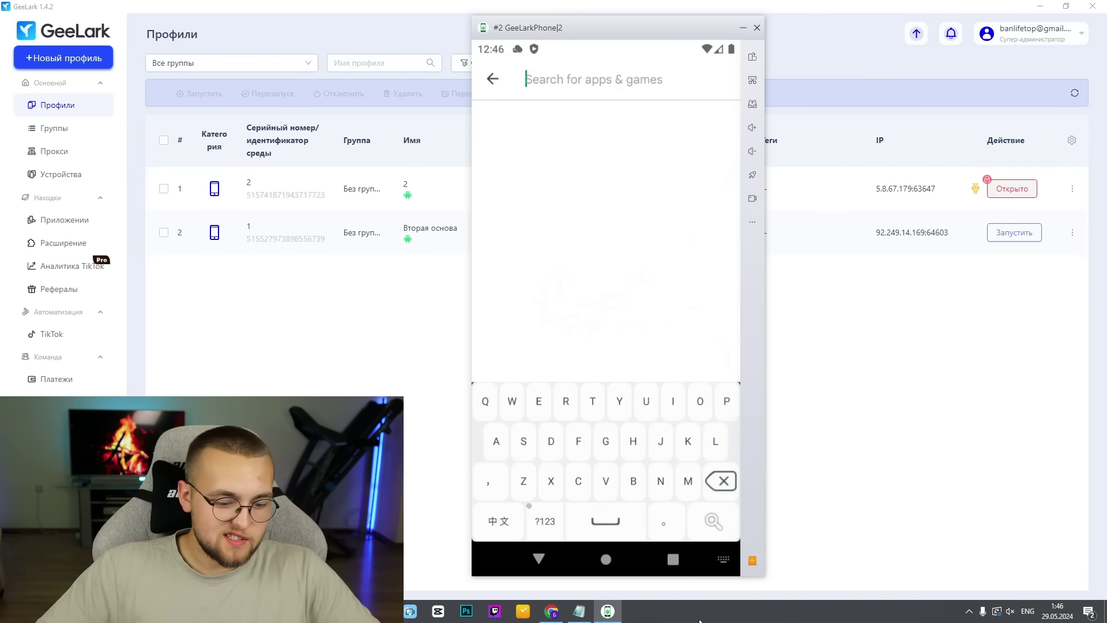
{"action": "type", "text": "warpcast"}
{"action": "key", "text": "Return"}
{"action": "left_click", "coordinate": [705, 136]}
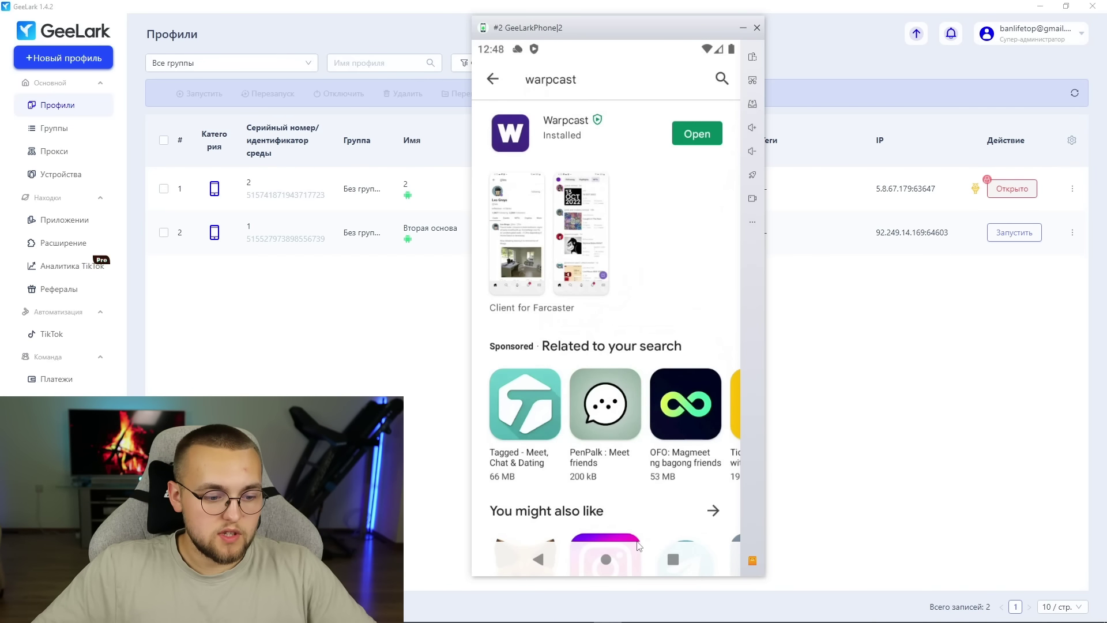
{"action": "left_click", "coordinate": [606, 561]}
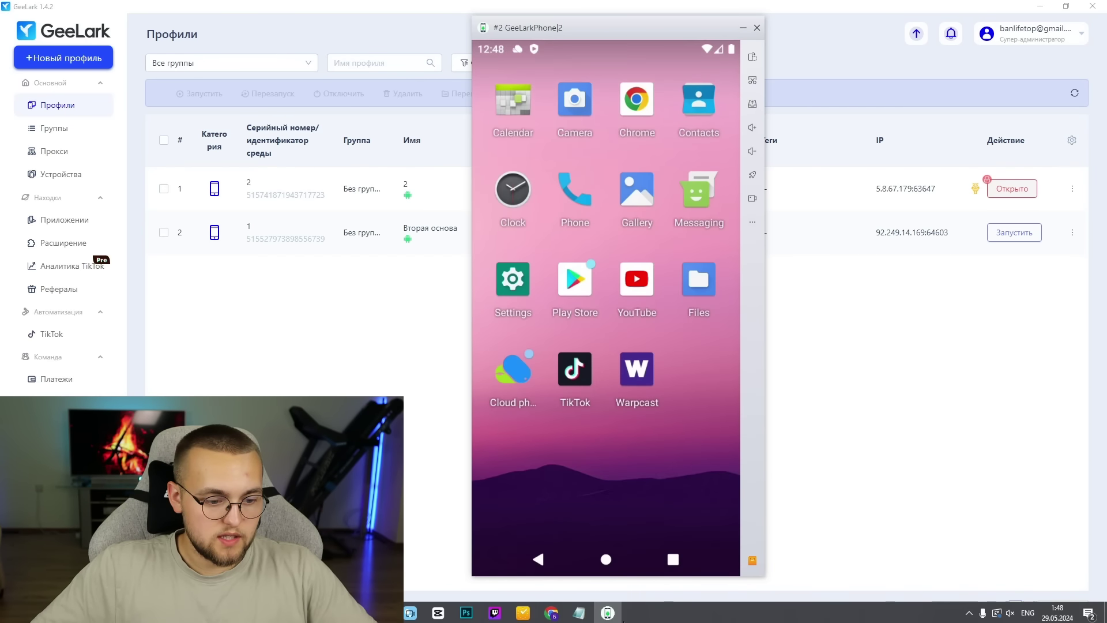
- Copy the gift invite link on desktop and load it in the cloud phone's Chrome
{"action": "left_click", "coordinate": [552, 611]}
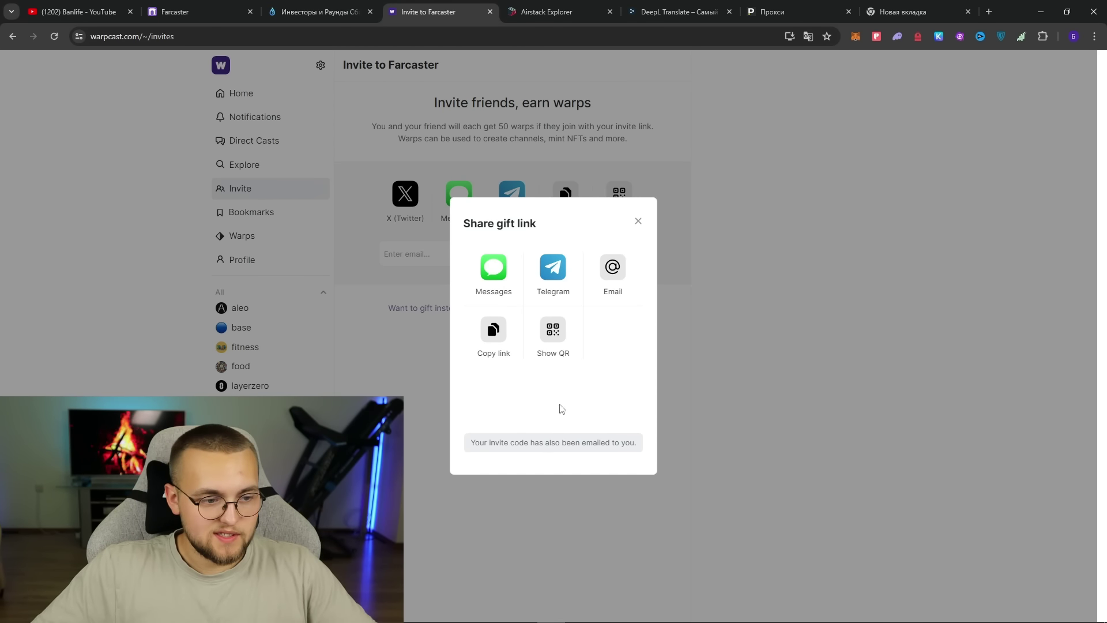
{"action": "left_click", "coordinate": [494, 329]}
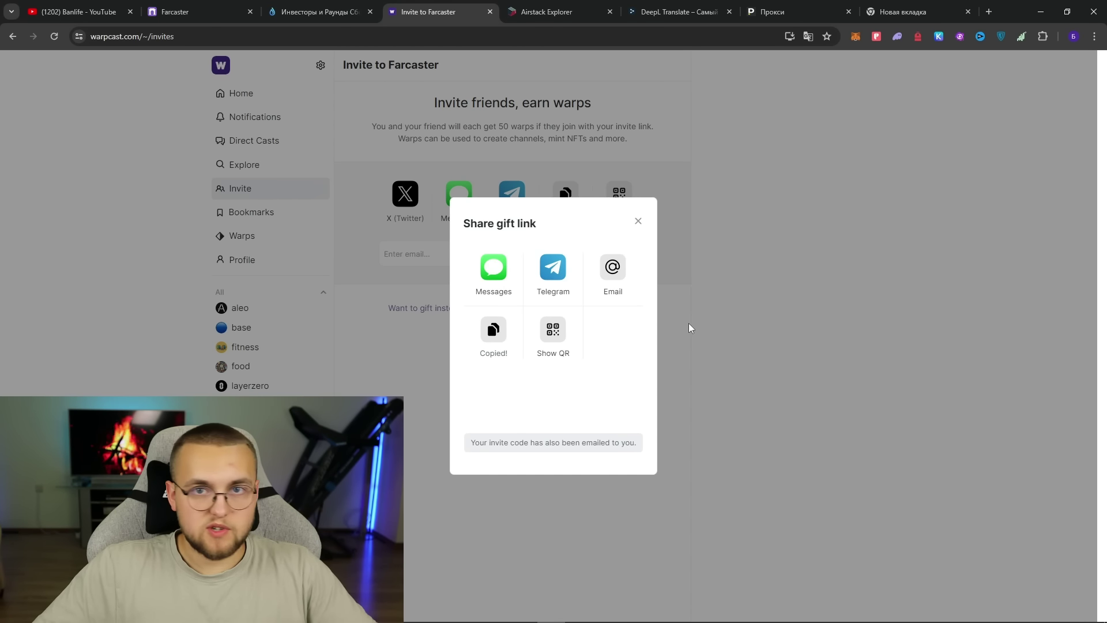
{"action": "left_click", "coordinate": [607, 616]}
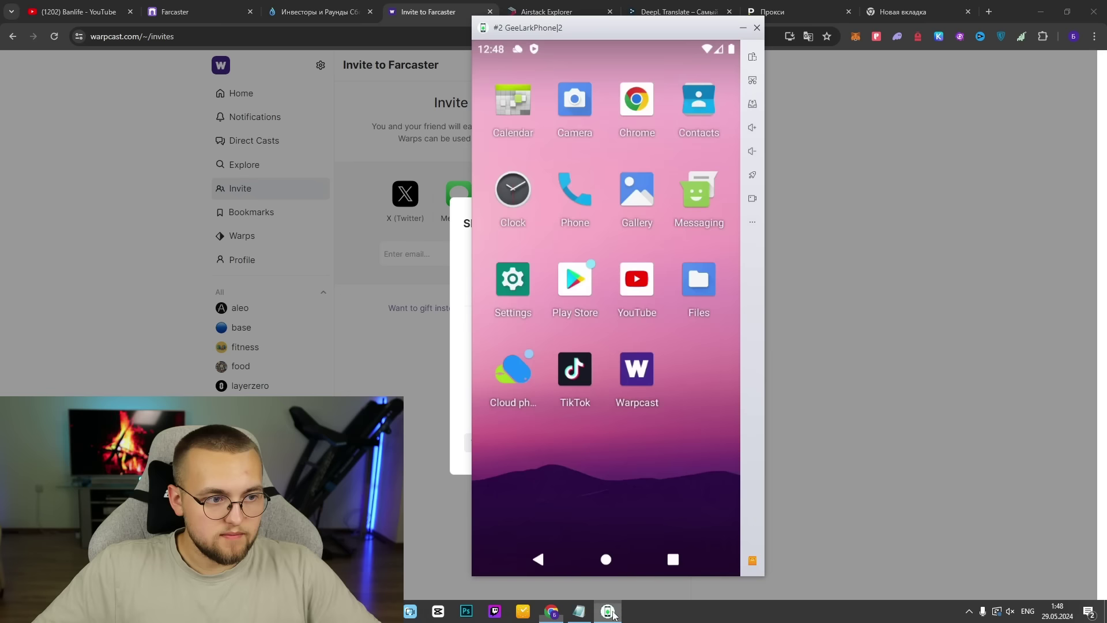
{"action": "left_click", "coordinate": [636, 99]}
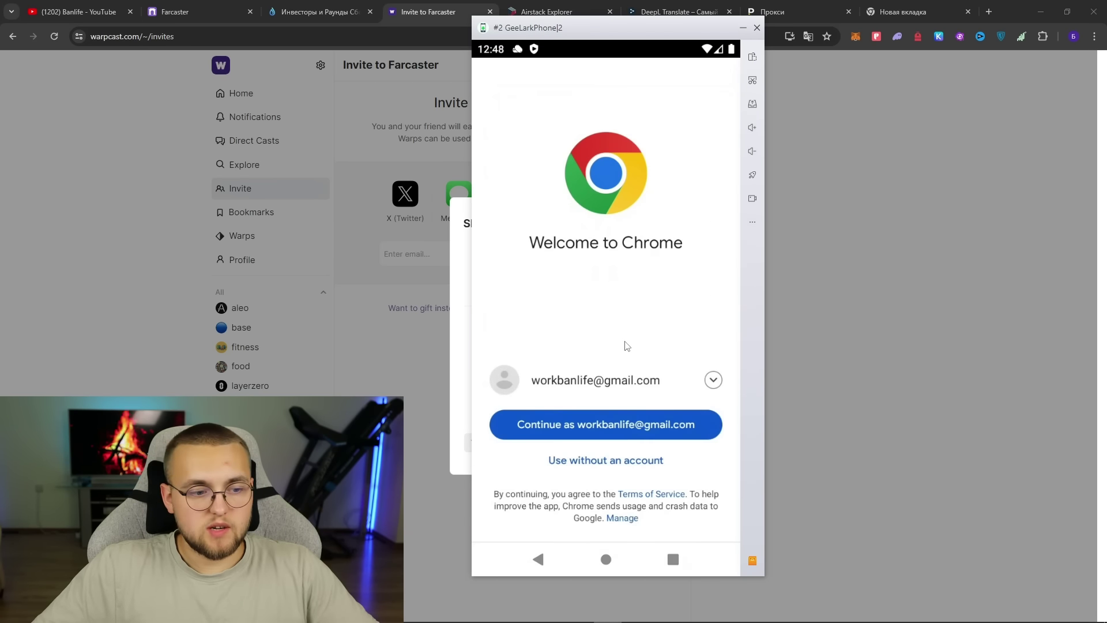
{"action": "left_click", "coordinate": [693, 420]}
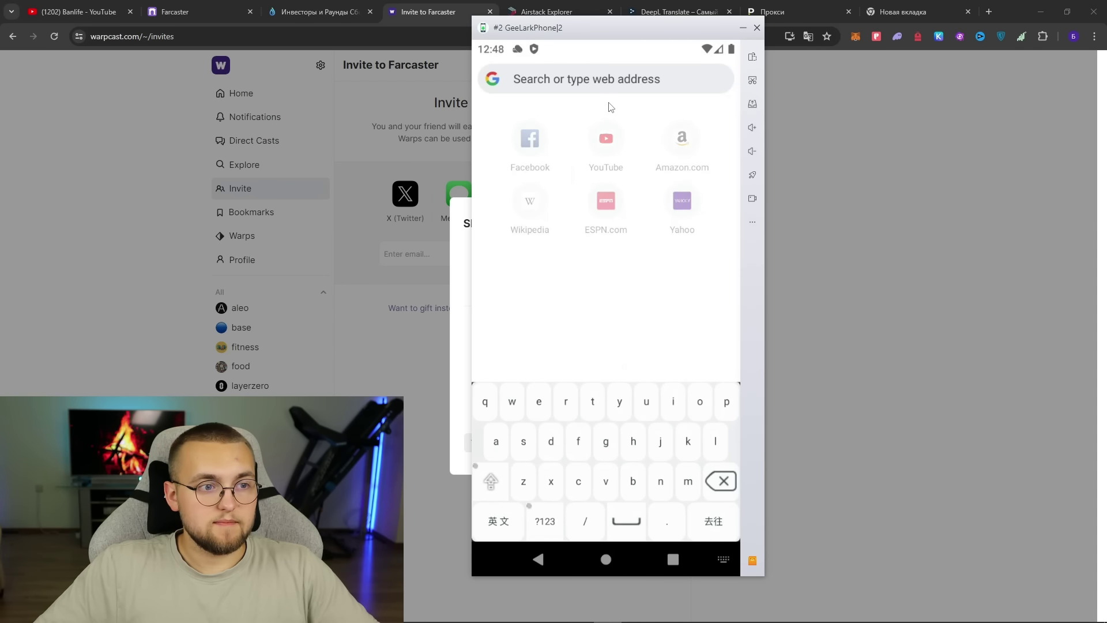
{"action": "key", "text": "ctrl+v"}
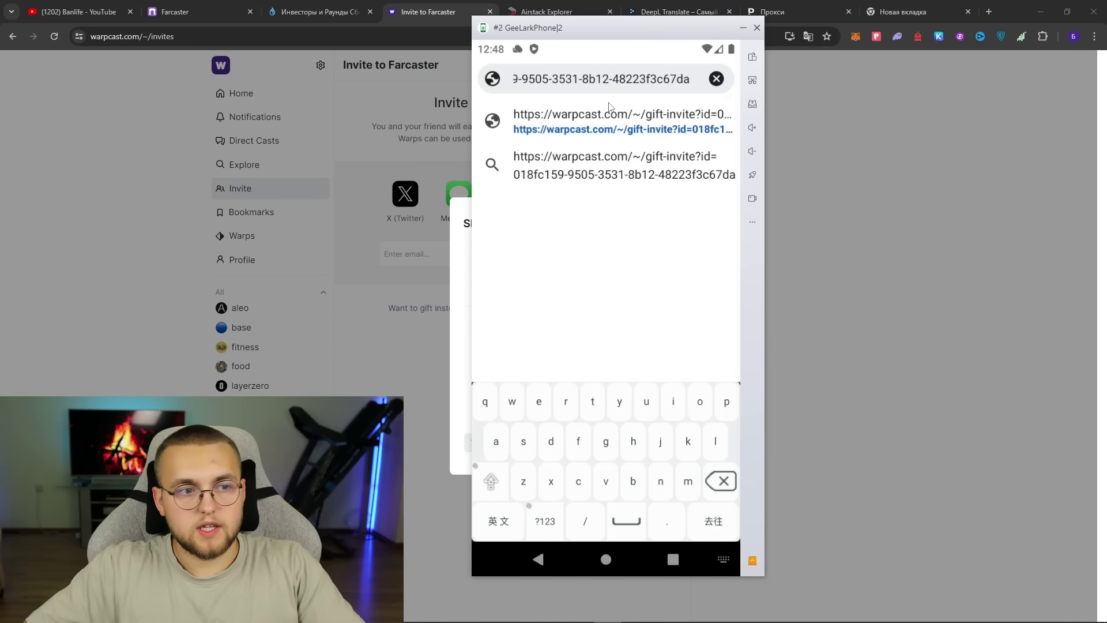
{"action": "key", "text": "Return"}
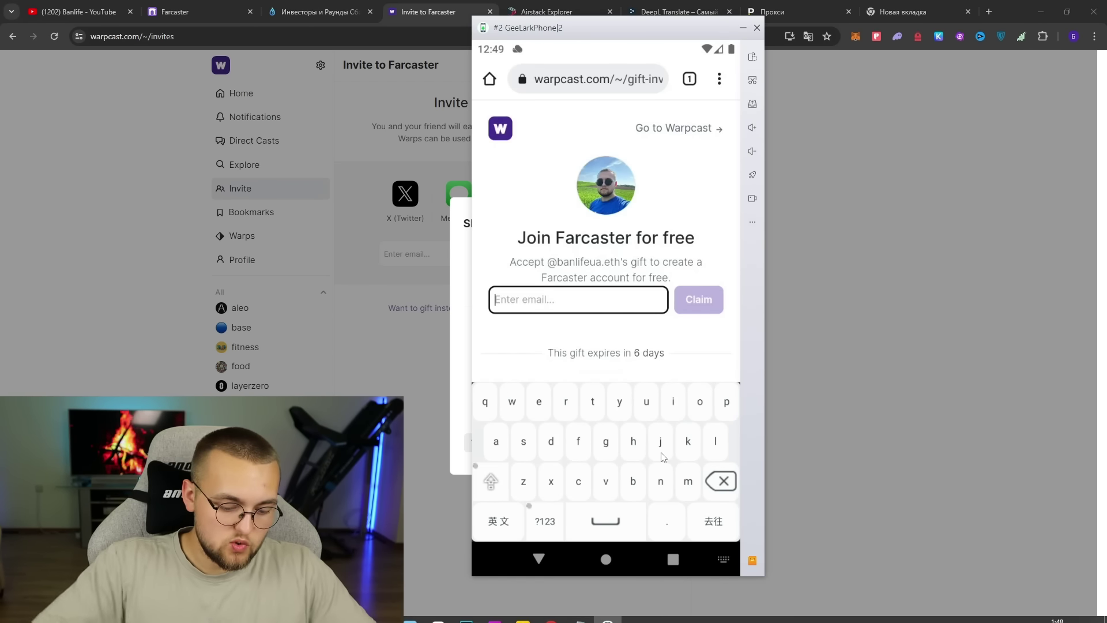
- Fill in the account's email, claim the Farcaster gift, and open Warpcast via Google Play
{"action": "type", "text": "ba"}
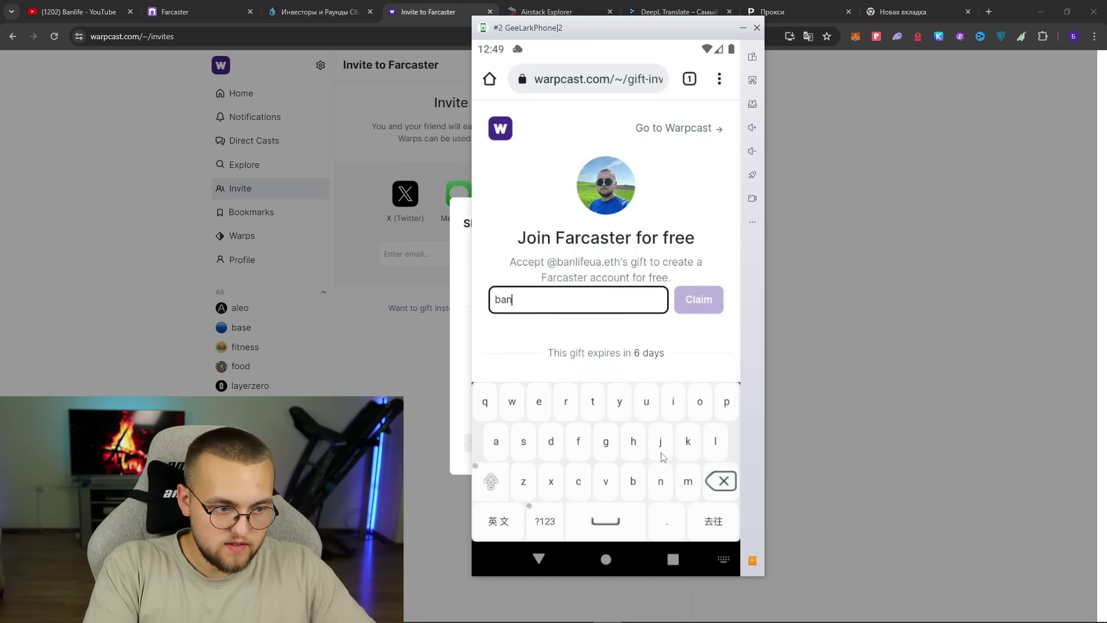
{"action": "type", "text": "n"}
{"action": "key", "text": "BackSpace"}
{"action": "key", "text": "BackSpace"}
{"action": "key", "text": "BackSpace"}
{"action": "key", "text": "ctrl+v"}
{"action": "left_click", "coordinate": [695, 298]}
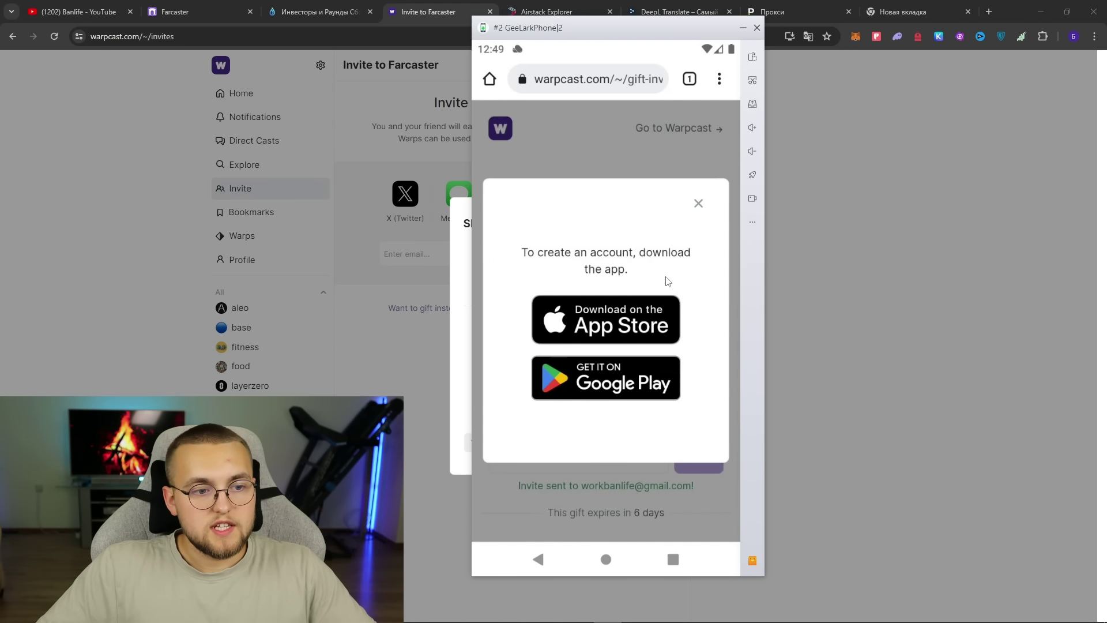
{"action": "left_click", "coordinate": [575, 379]}
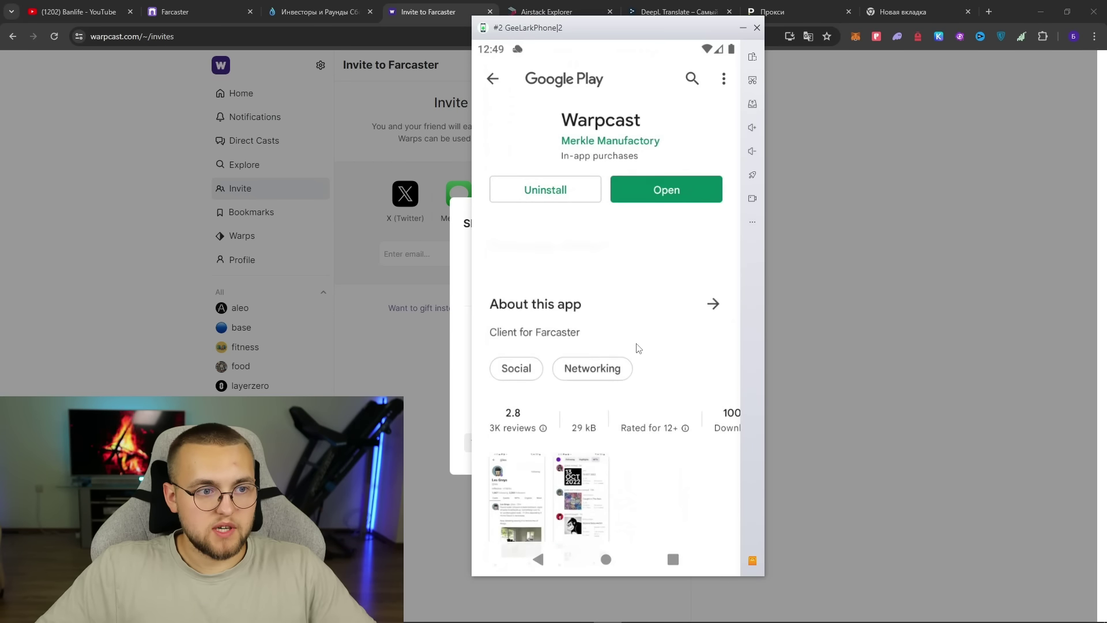
{"action": "left_click", "coordinate": [648, 192]}
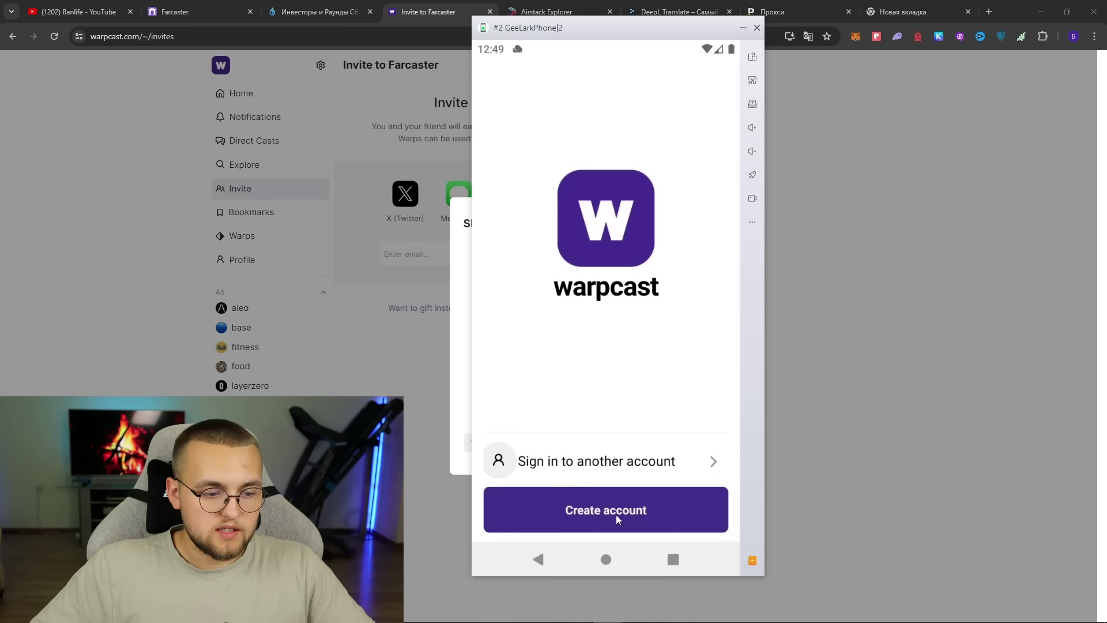
- Start a new Warpcast account, back up the recovery phrase, and verify the email via Gmail
{"action": "left_click", "coordinate": [616, 515]}
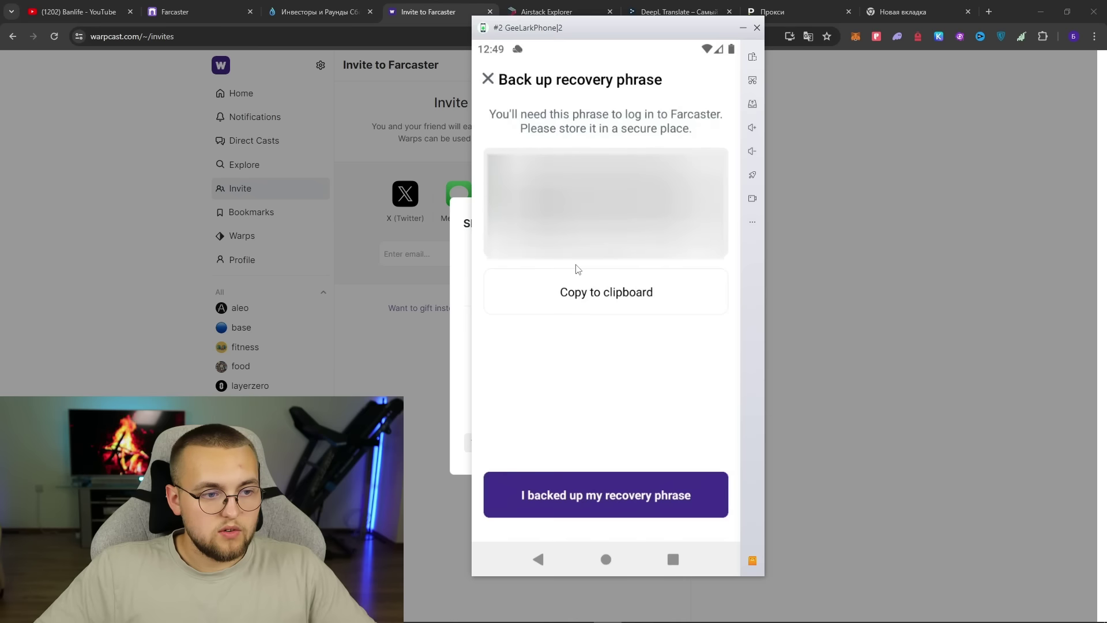
{"action": "left_click", "coordinate": [606, 293]}
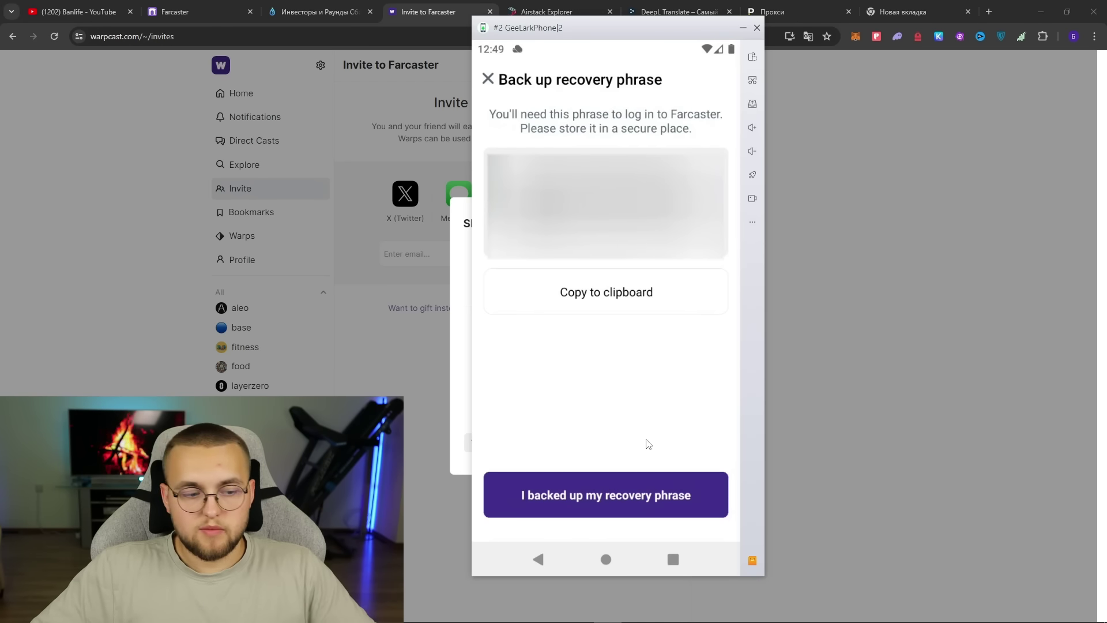
{"action": "left_click", "coordinate": [607, 496]}
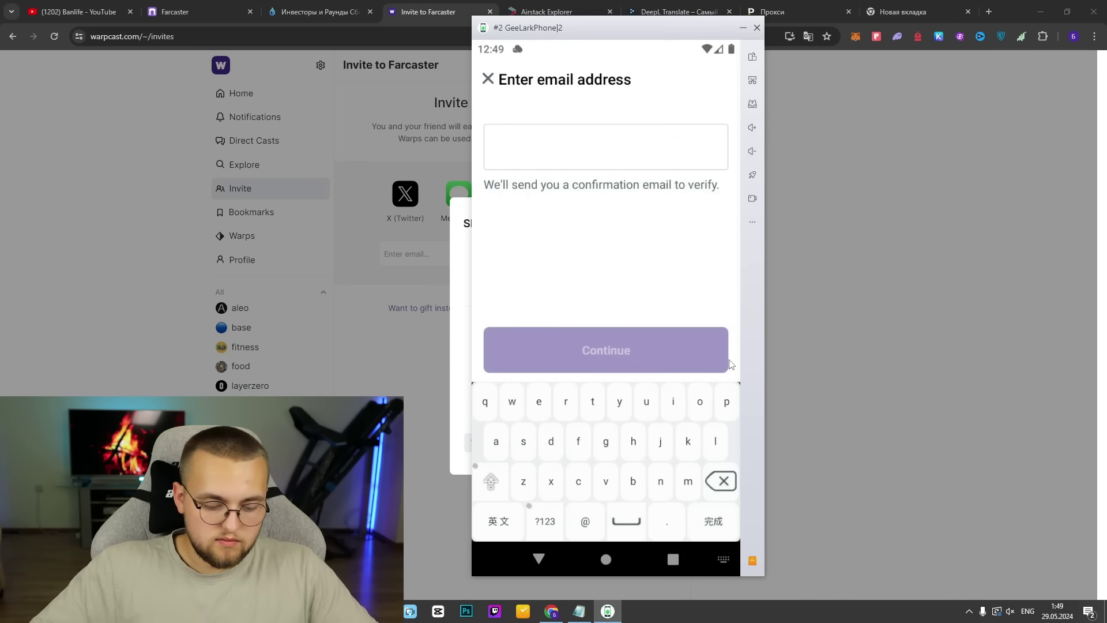
{"action": "left_click", "coordinate": [652, 333]}
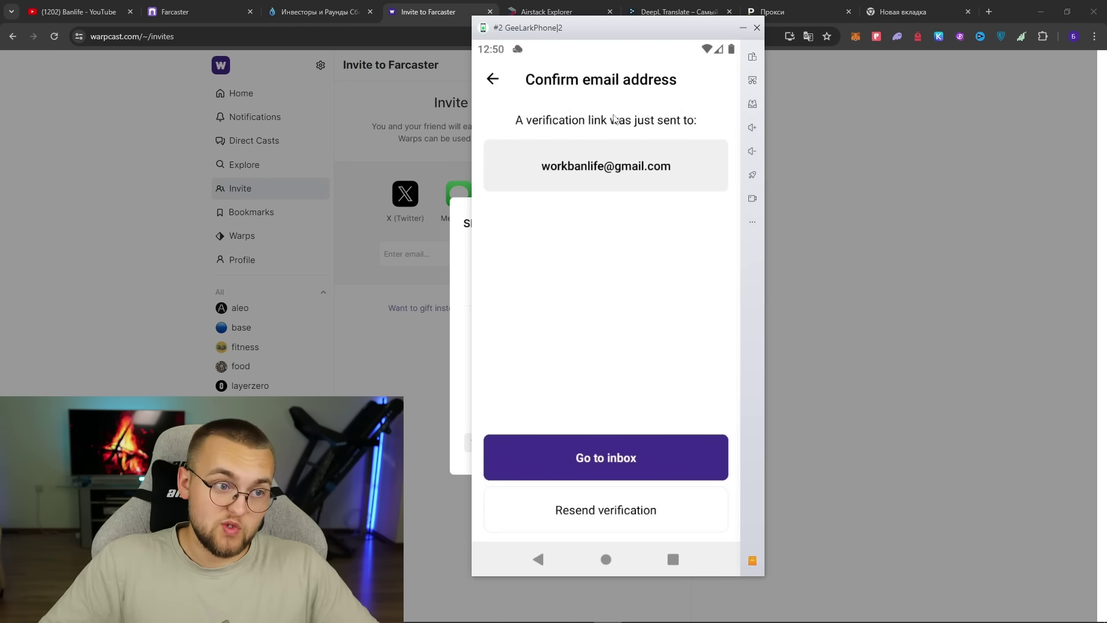
{"action": "left_click", "coordinate": [903, 12]}
{"action": "left_click", "coordinate": [75, 59]}
{"action": "left_click", "coordinate": [123, 93]}
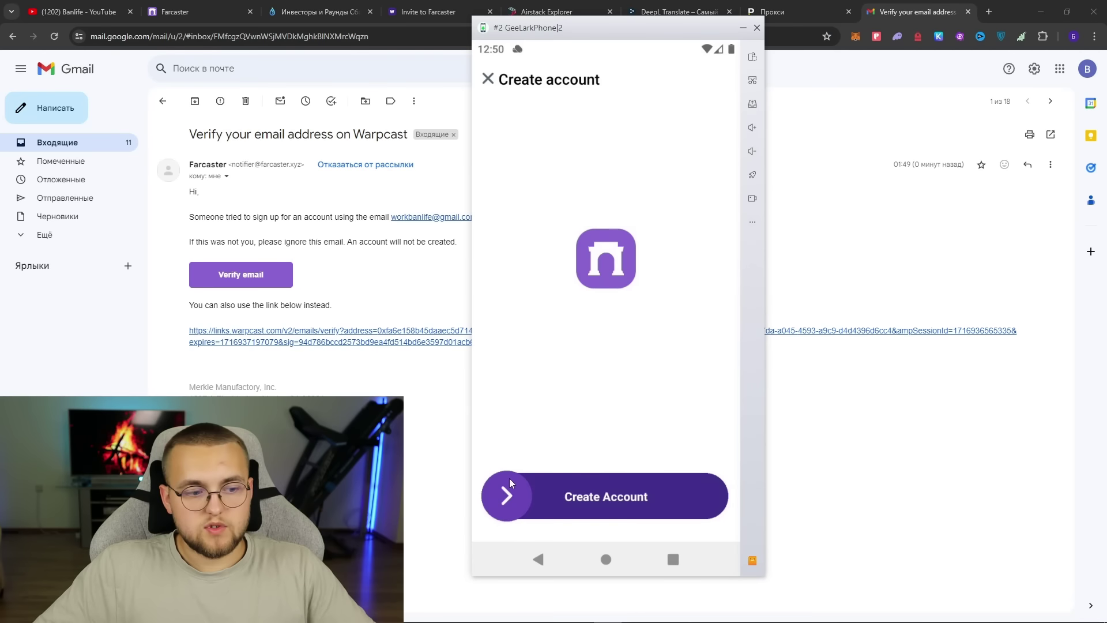
{"action": "left_click_drag", "start_coordinate": [518, 496], "coordinate": [698, 496]}
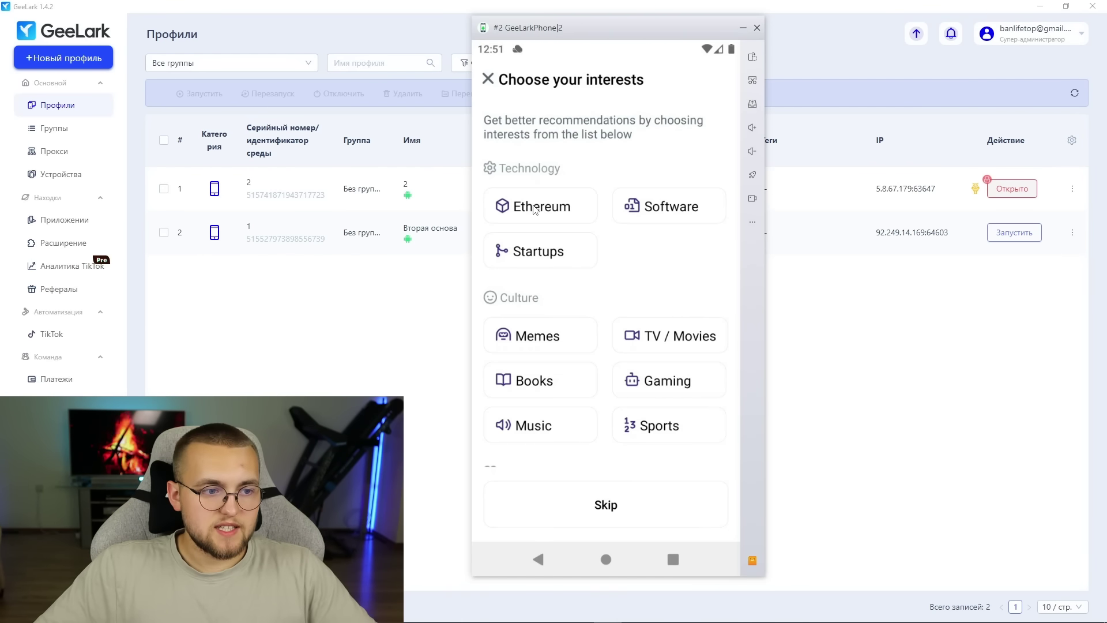
- Pick eleven interests including Ethereum, Software, Memes, Gaming, Music and Travel, then enter the profile name
{"action": "left_click", "coordinate": [535, 208]}
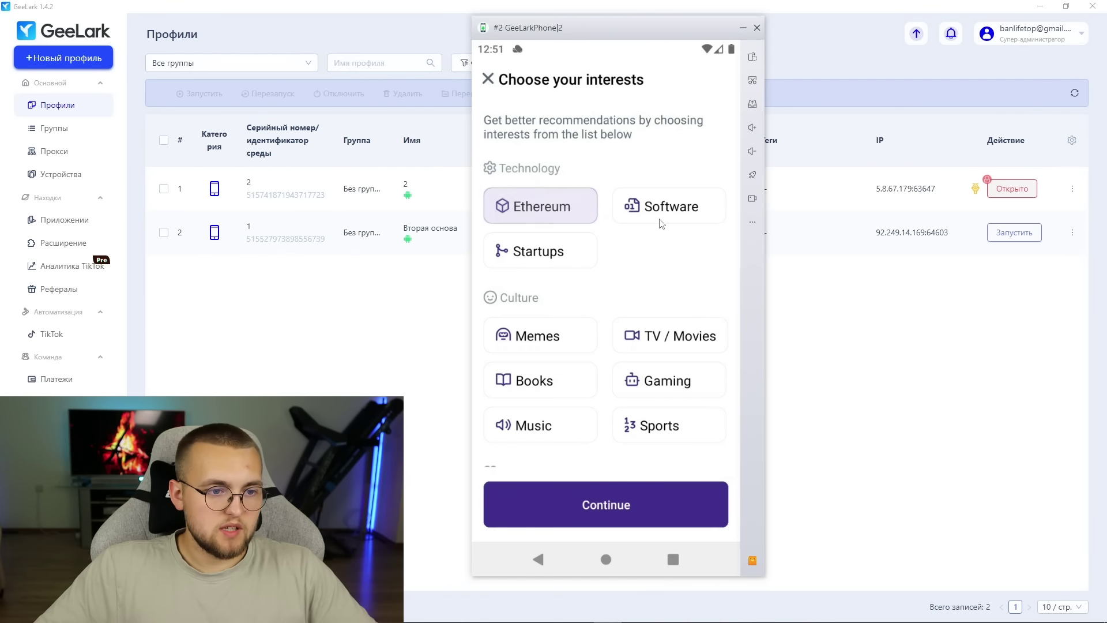
{"action": "left_click", "coordinate": [694, 222]}
{"action": "left_click", "coordinate": [512, 333]}
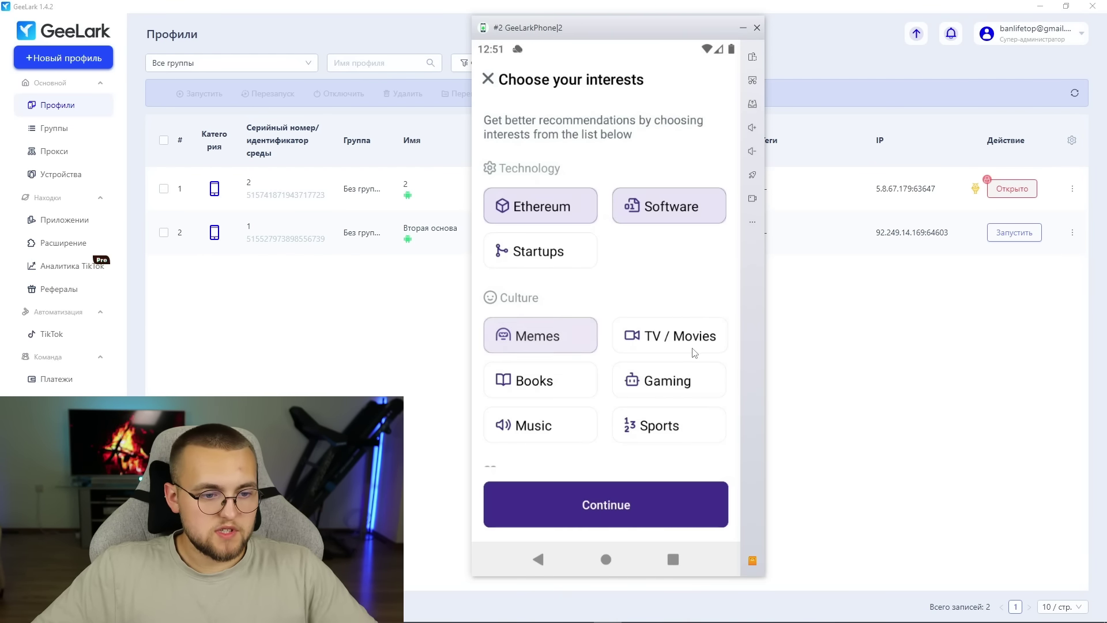
{"action": "left_click", "coordinate": [648, 348]}
{"action": "left_click", "coordinate": [649, 390]}
{"action": "left_click", "coordinate": [534, 381]}
{"action": "left_click", "coordinate": [635, 427]}
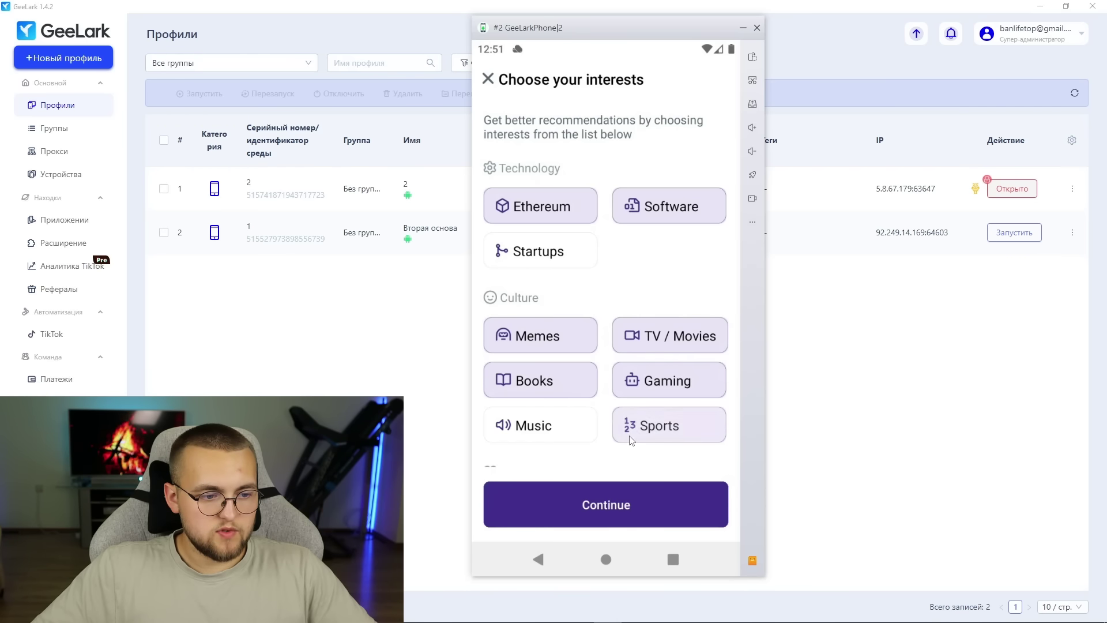
{"action": "left_click", "coordinate": [537, 425]}
{"action": "scroll", "coordinate": [605, 346], "scroll_direction": "down", "scroll_amount": 2}
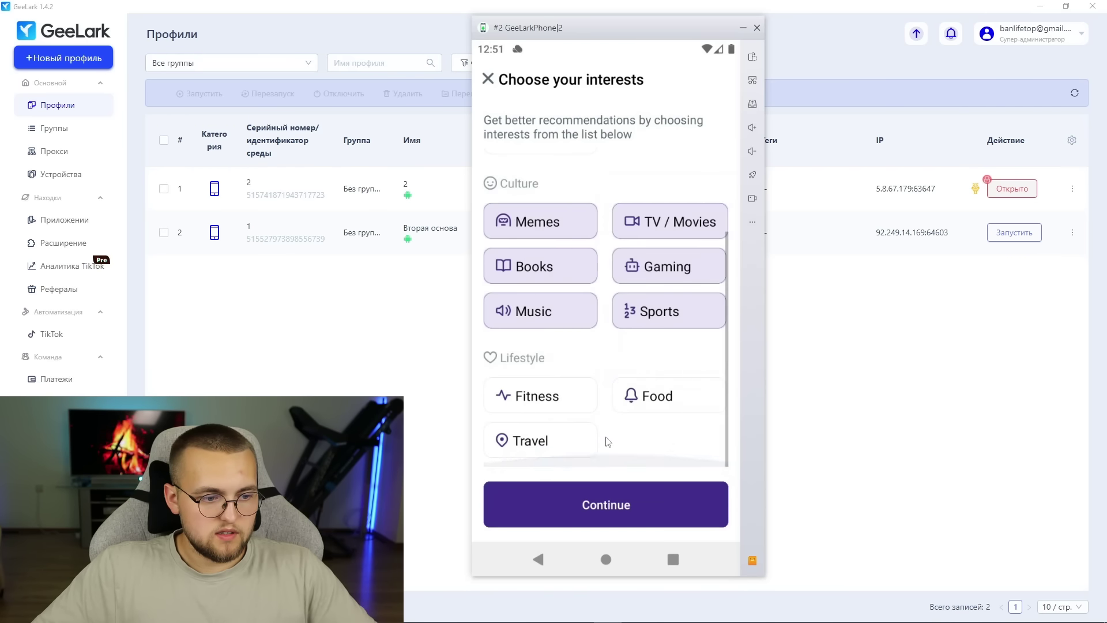
{"action": "left_click", "coordinate": [542, 397]}
{"action": "left_click", "coordinate": [643, 406]}
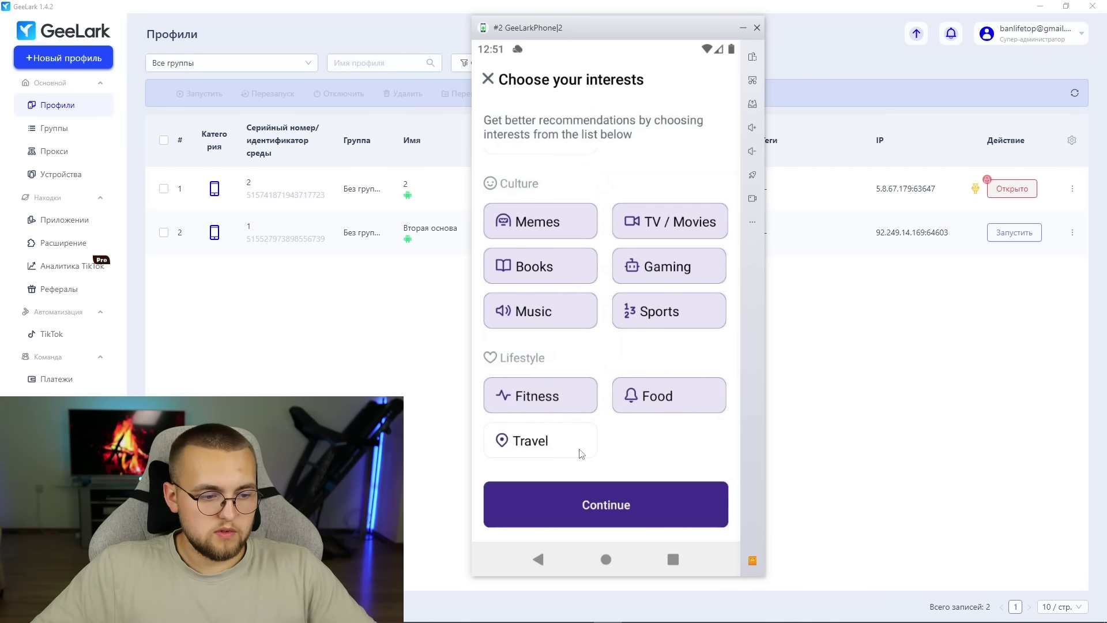
{"action": "left_click", "coordinate": [548, 449]}
{"action": "left_click", "coordinate": [626, 503]}
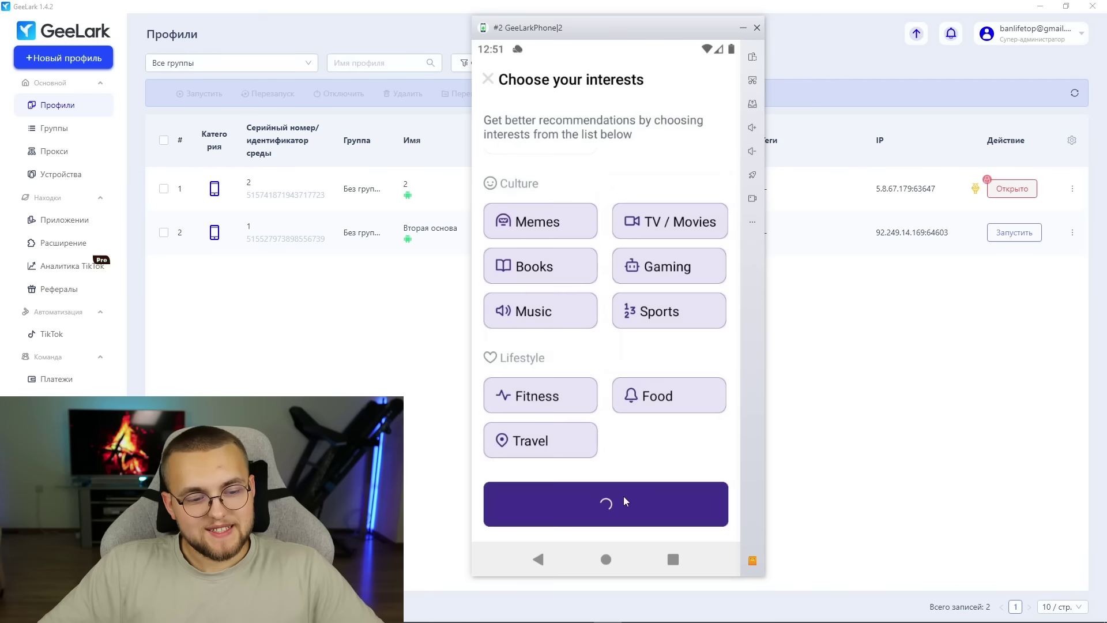
{"action": "type", "text": "Banlifework"}
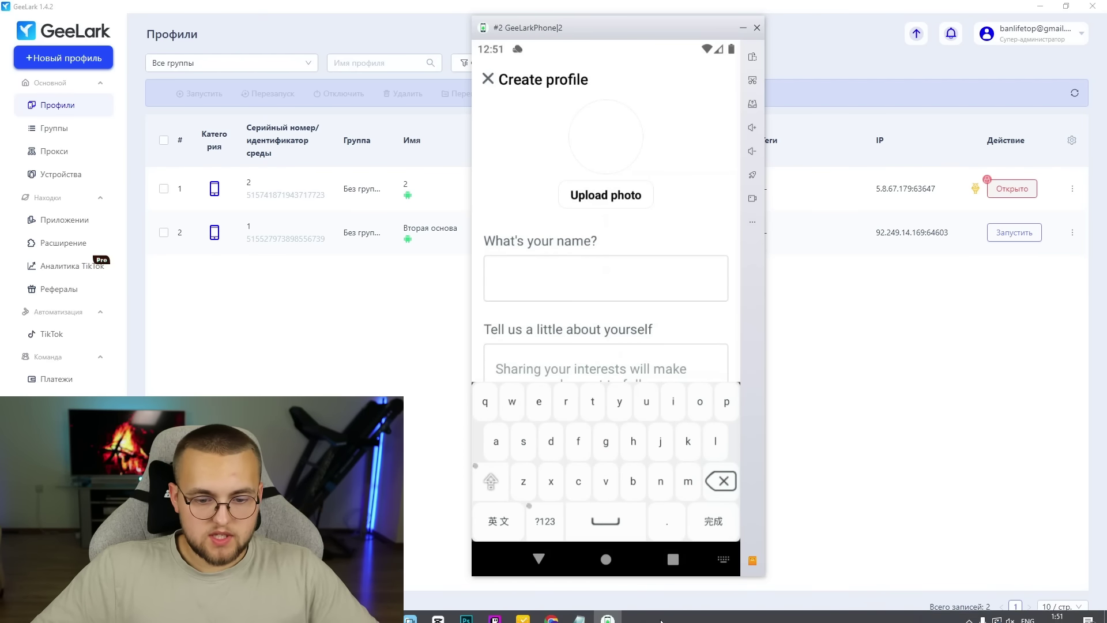
- Confirm the profile name and paste the bio 'I love crypto'
{"action": "key", "text": "Return"}
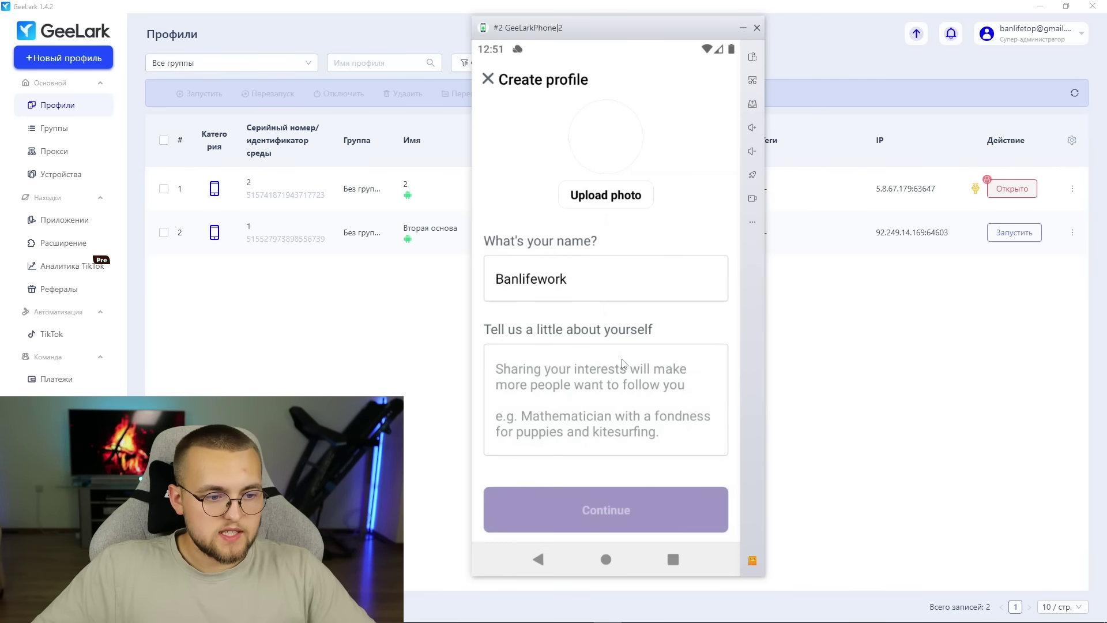
{"action": "left_click", "coordinate": [613, 367]}
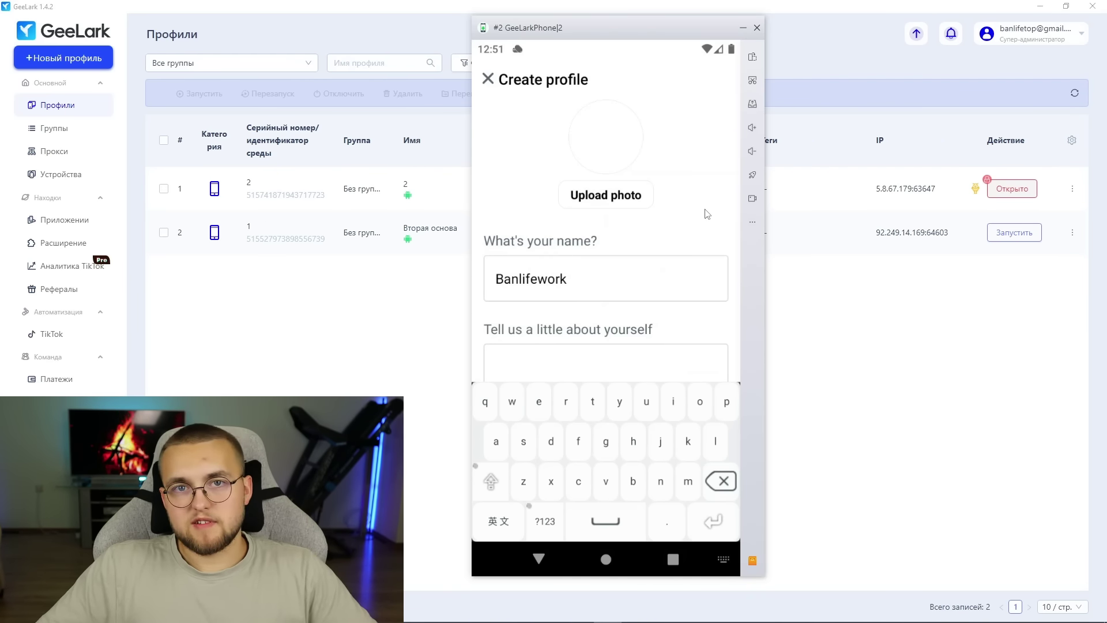
{"action": "type", "text": "I love crypto"}
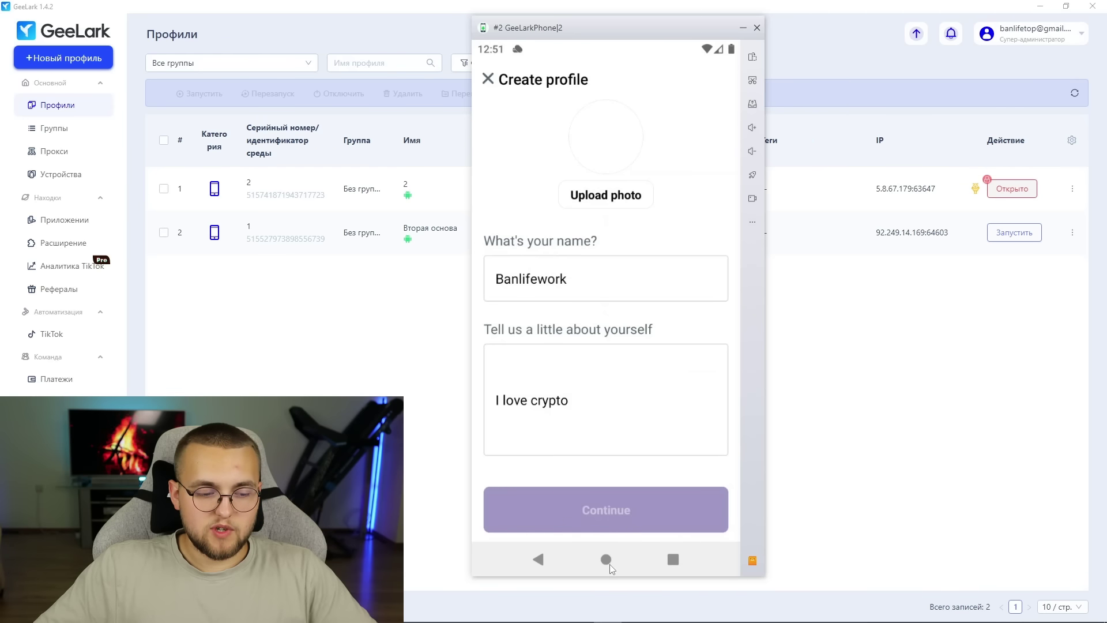
- Download a crypto image from Google Images in the phone's browser
{"action": "left_click", "coordinate": [614, 562]}
{"action": "left_click", "coordinate": [634, 99]}
{"action": "left_click", "coordinate": [593, 226]}
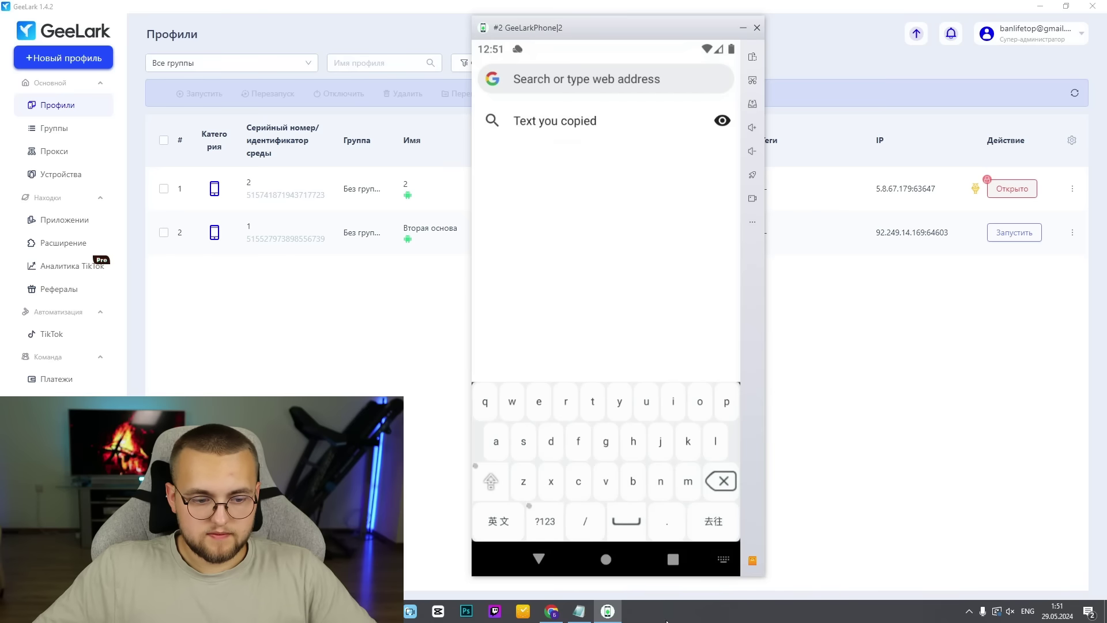
{"action": "type", "text": "cryp"}
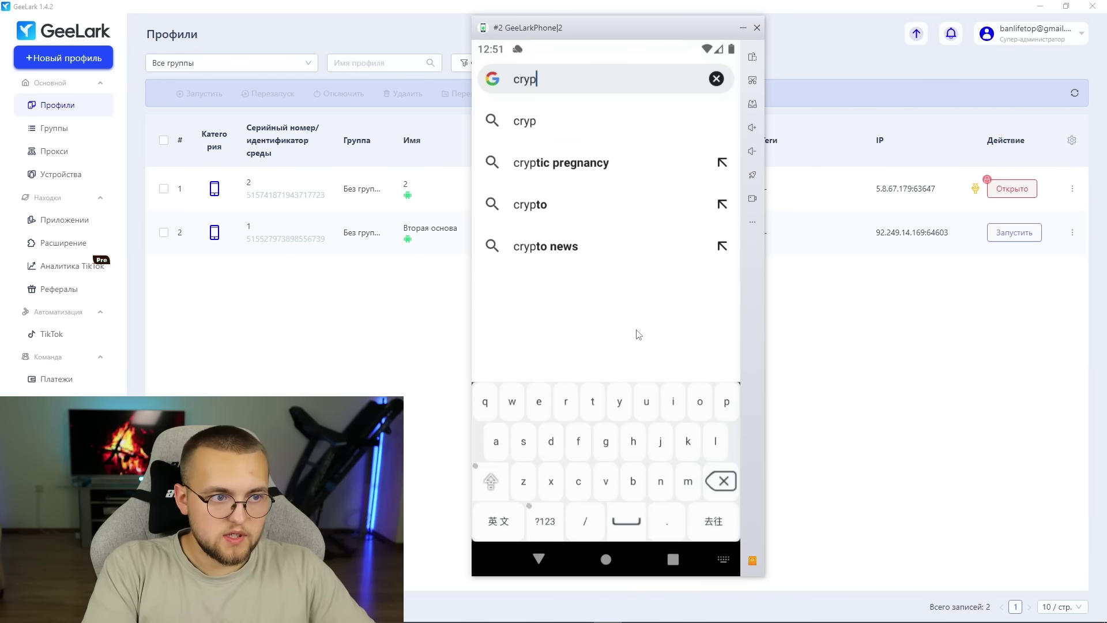
{"action": "left_click", "coordinate": [555, 202]}
{"action": "left_click", "coordinate": [554, 199]}
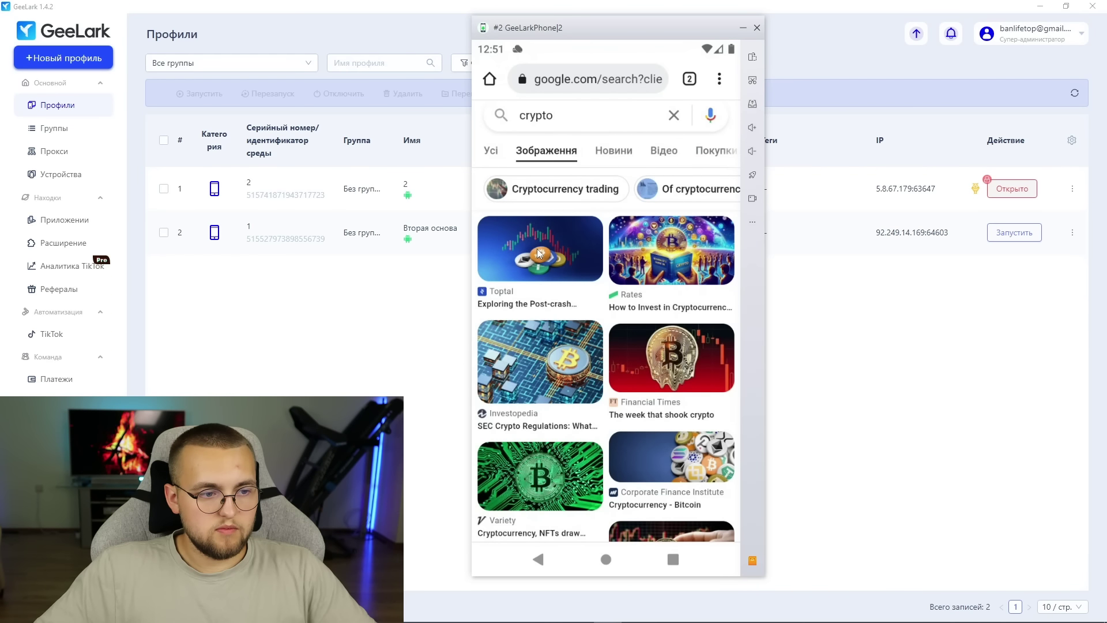
{"action": "left_click", "coordinate": [552, 268]}
{"action": "left_click", "coordinate": [594, 213]}
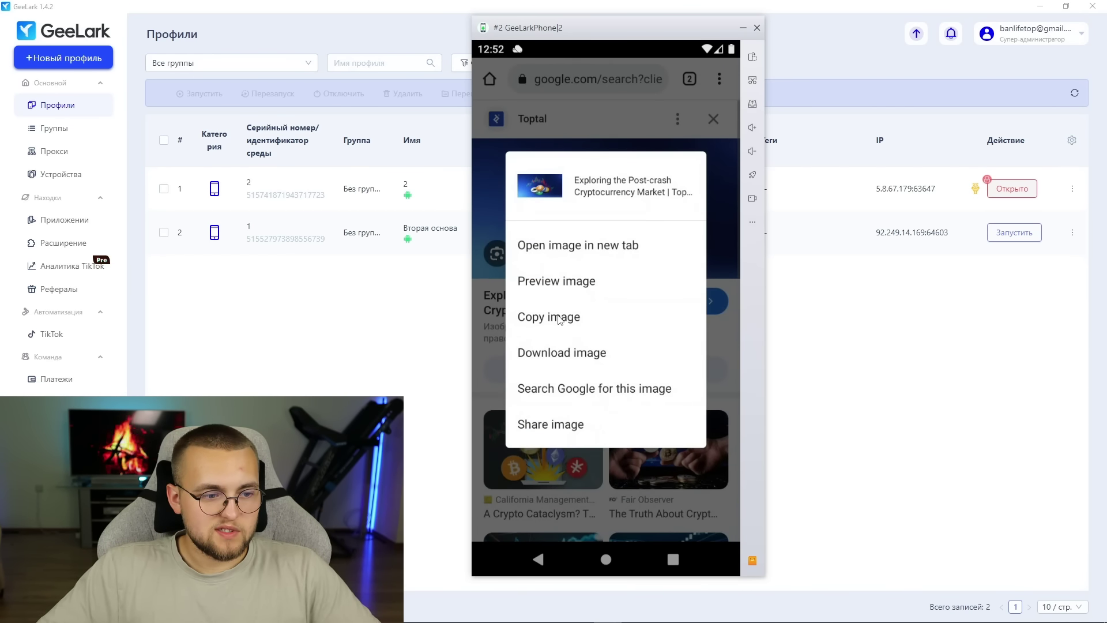
{"action": "left_click", "coordinate": [579, 356]}
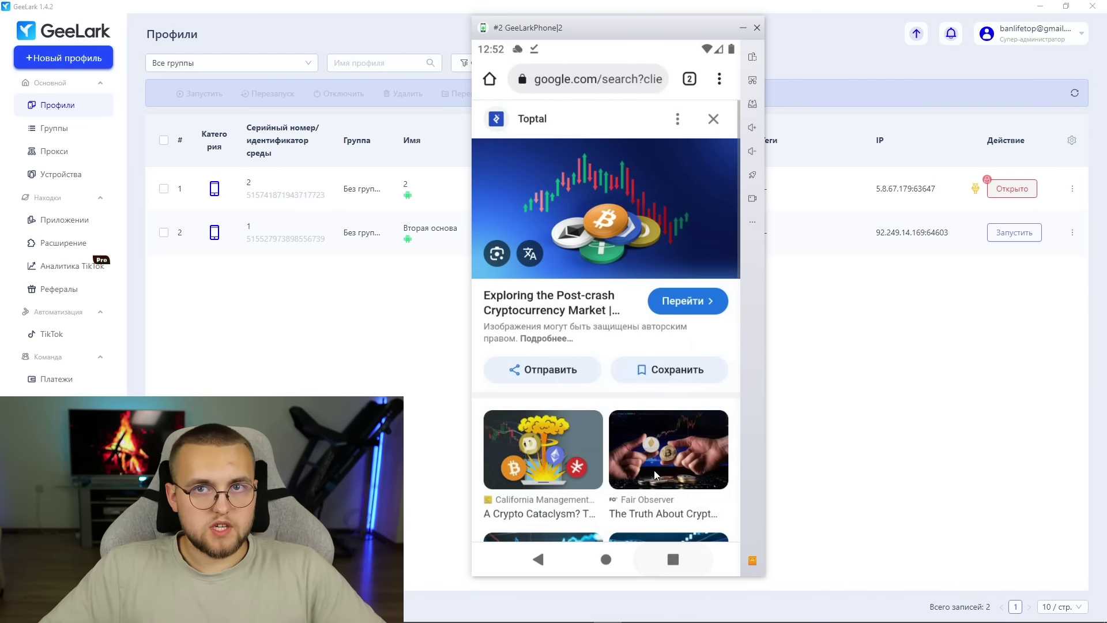
- Back in Warpcast, upload the downloaded crypto image from Downloads as avatar and continue
{"action": "left_click", "coordinate": [673, 559]}
{"action": "left_click", "coordinate": [603, 202]}
{"action": "left_click", "coordinate": [605, 195]}
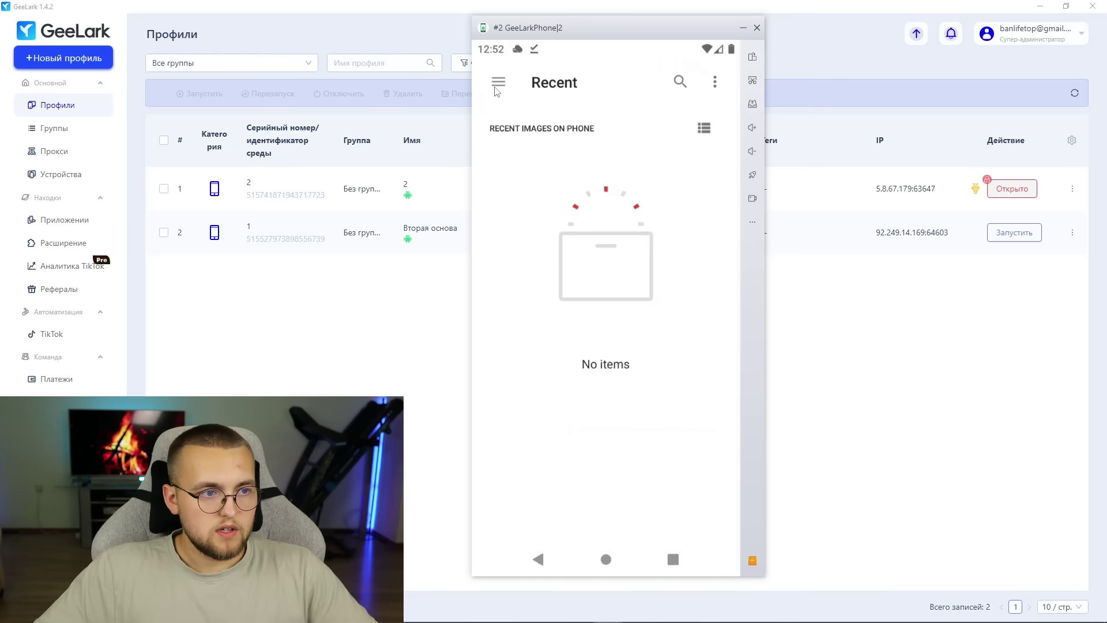
{"action": "left_click", "coordinate": [499, 81]}
{"action": "left_click", "coordinate": [545, 163]}
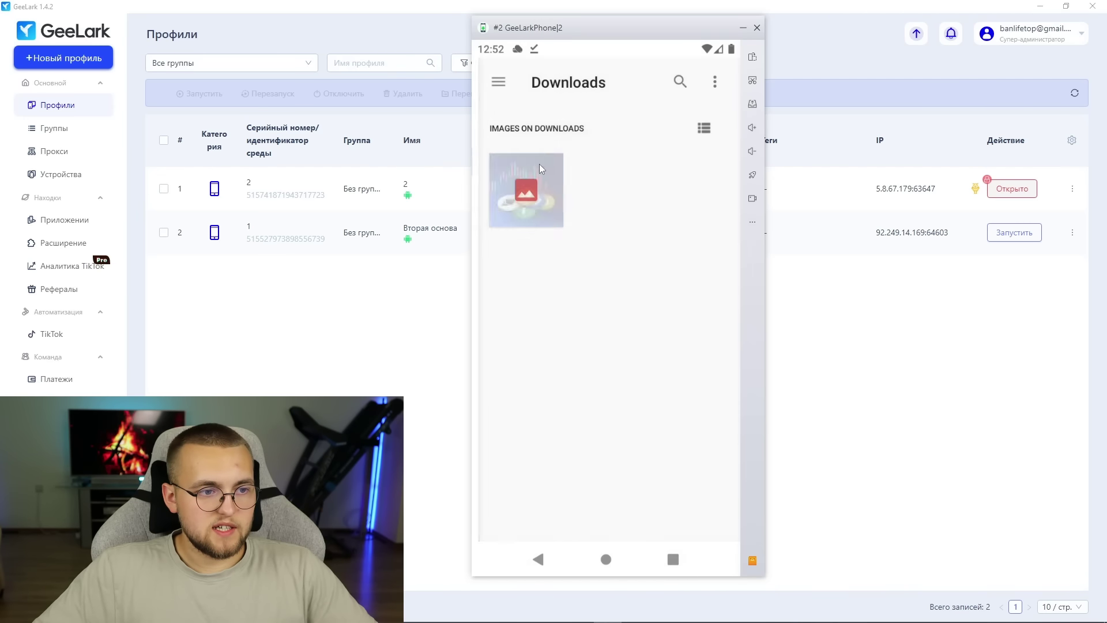
{"action": "left_click", "coordinate": [511, 180]}
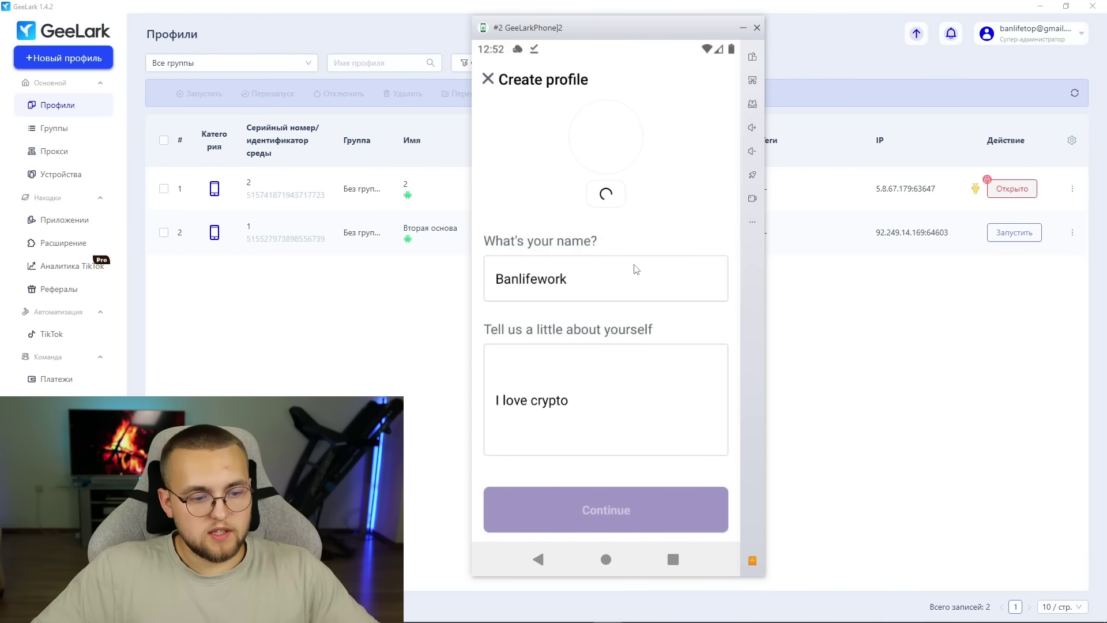
{"action": "left_click", "coordinate": [629, 511]}
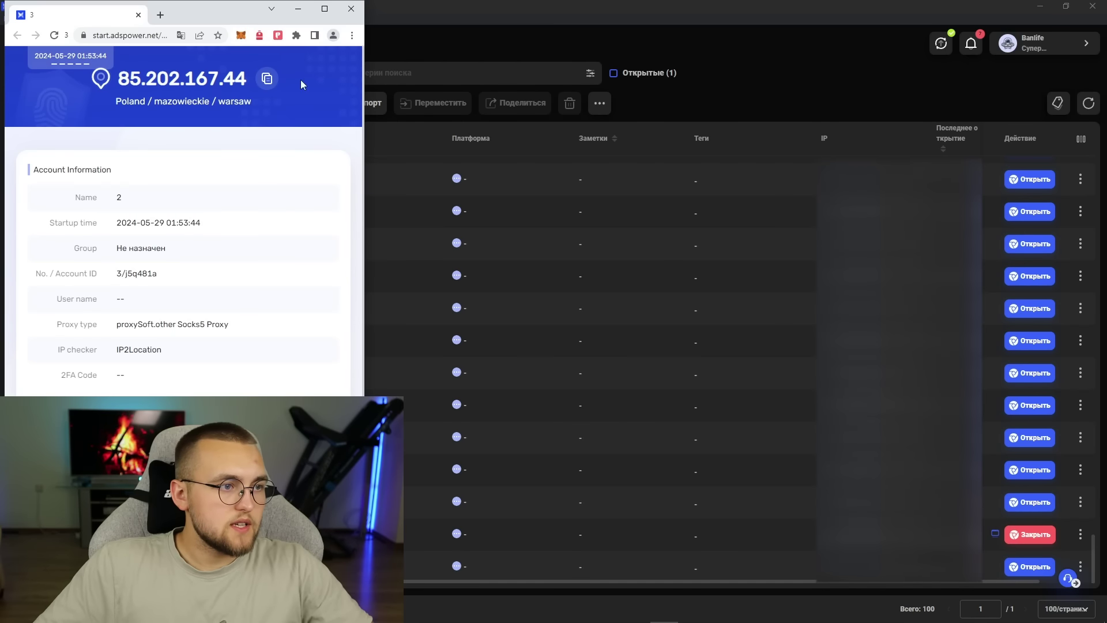
- Maximise the Warsaw proxy IP check page, open a new tab, minimise Chrome and restore down AdsPower
{"action": "left_click", "coordinate": [325, 8]}
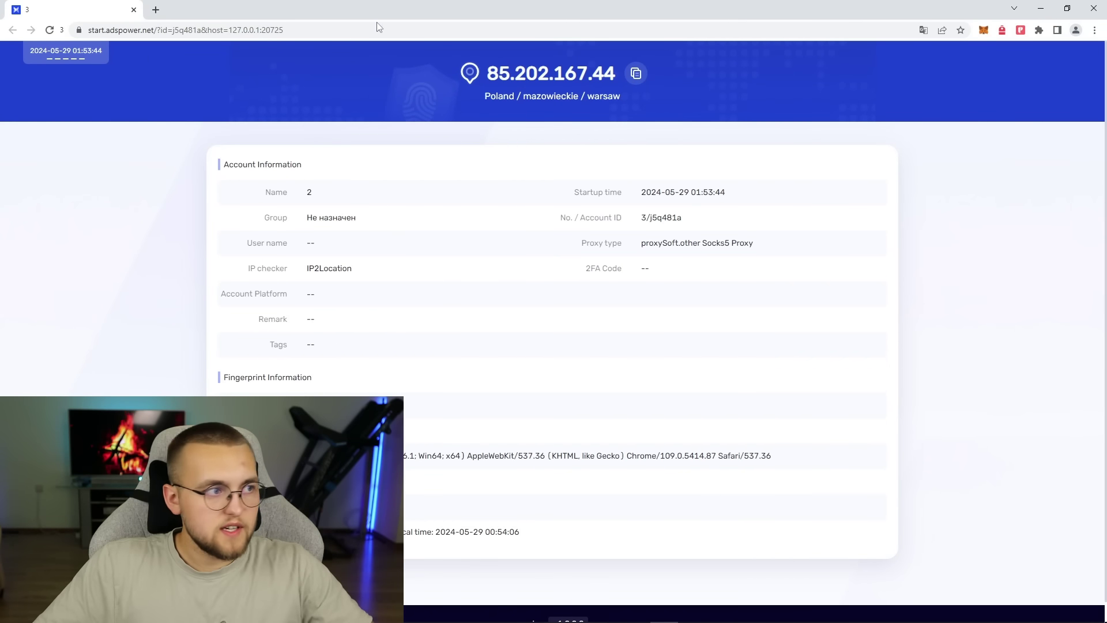
{"action": "left_click", "coordinate": [155, 10]}
{"action": "left_click", "coordinate": [1041, 9]}
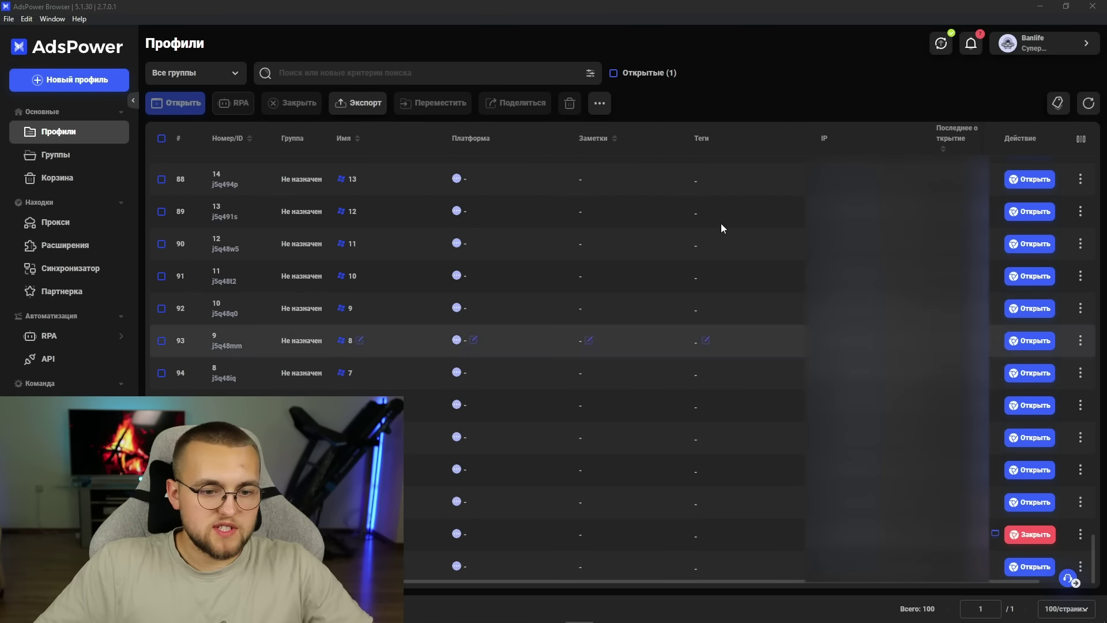
{"action": "left_click", "coordinate": [1066, 6]}
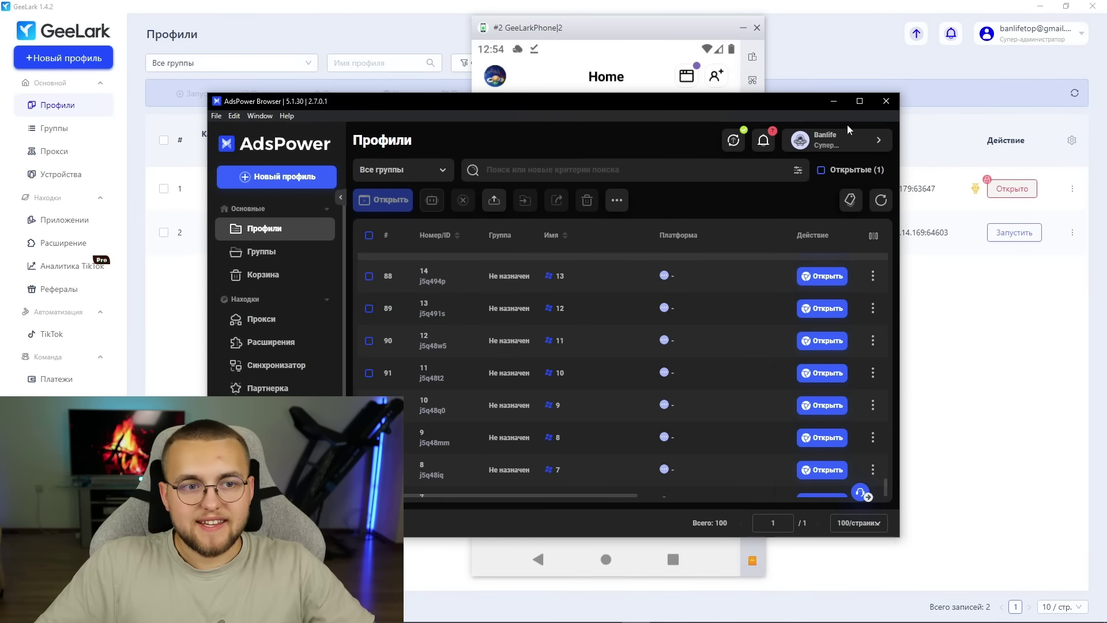
- Minimise AdsPower to reveal the cloud phone's Warpcast Home feed with the GN cast
{"action": "left_click", "coordinate": [833, 102]}
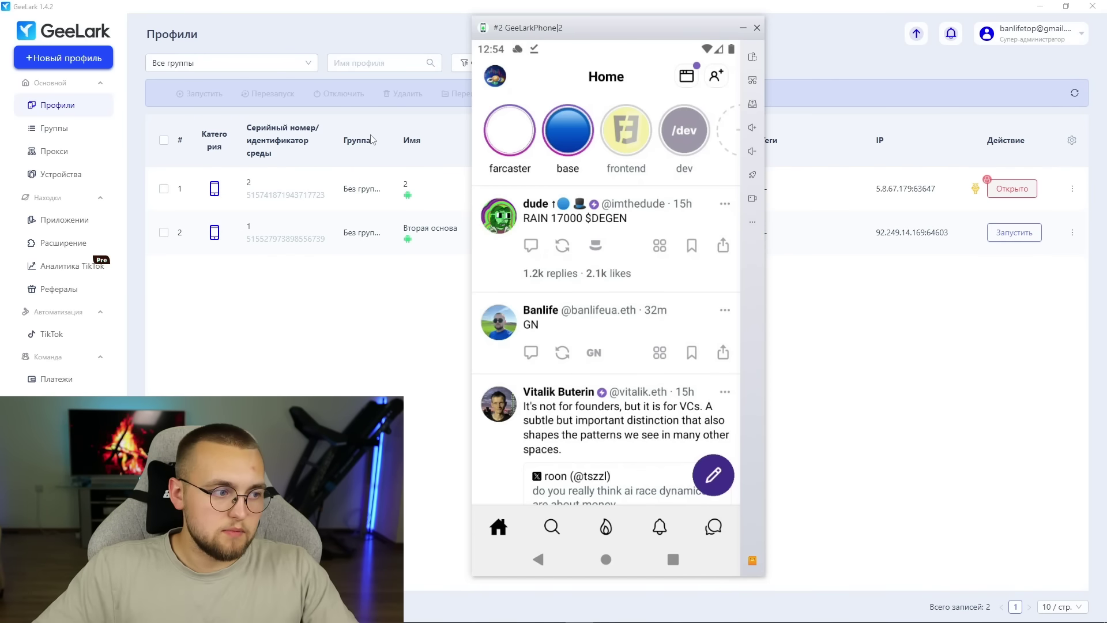
- Bring up the warpcast.com window in the AdsPower browser and open its Log in with phone QR code
{"action": "mouse_move", "coordinate": [711, 620]}
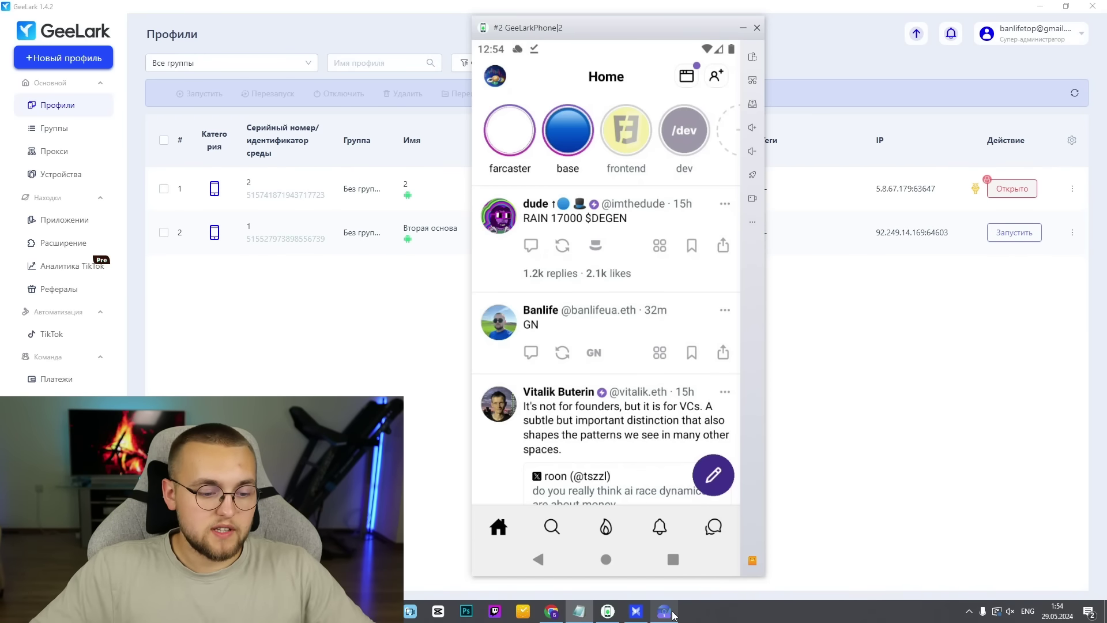
{"action": "left_click", "coordinate": [664, 616]}
{"action": "mouse_move", "coordinate": [667, 619]}
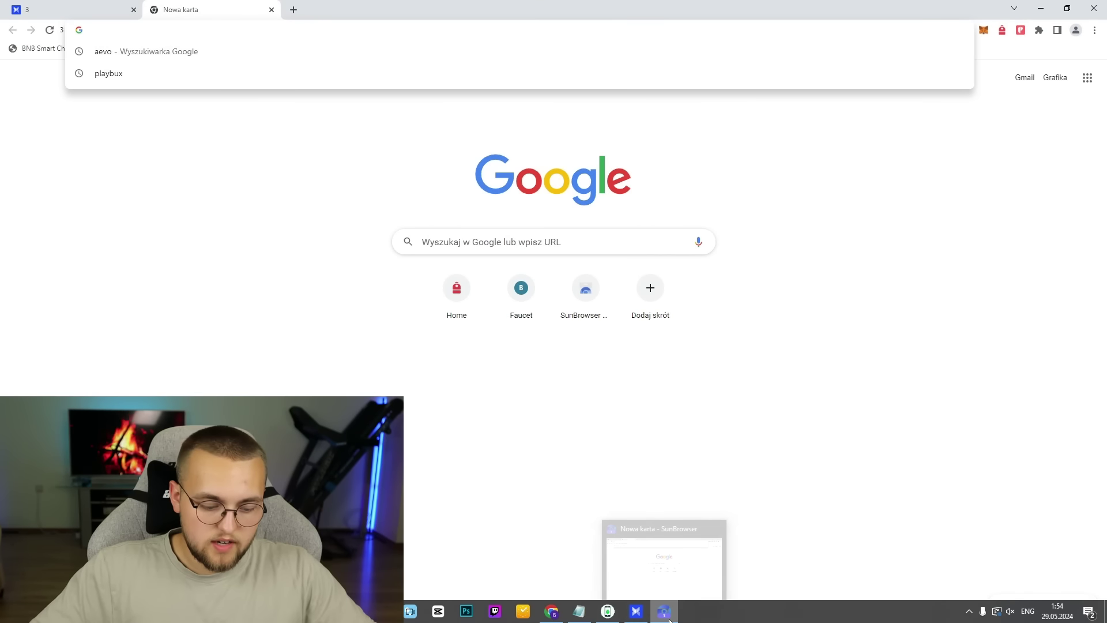
{"action": "left_click", "coordinate": [663, 550]}
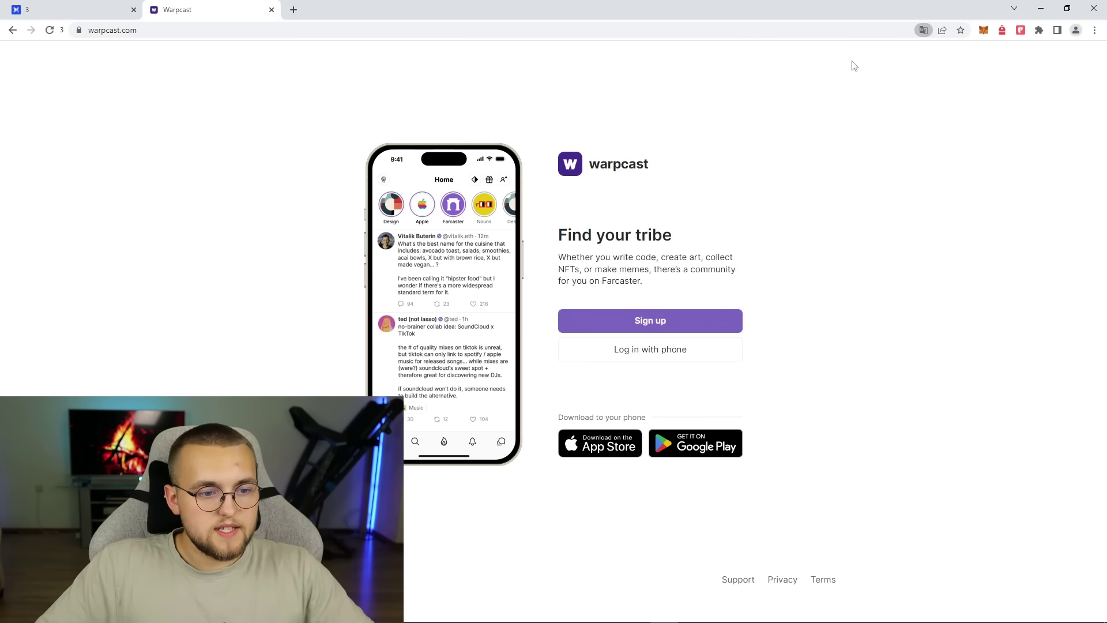
{"action": "left_click", "coordinate": [678, 358]}
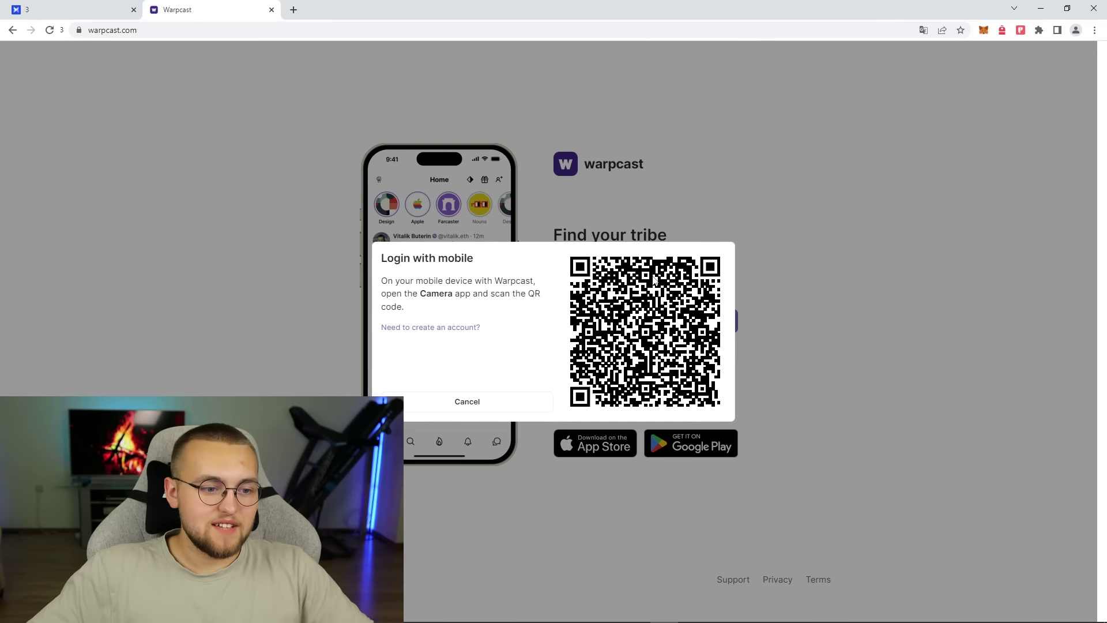
- Search 'расшифрователь qr кодов' in a new tab, open the code-qr.ru decoder, then return to the Warpcast tab
{"action": "left_click", "coordinate": [294, 10]}
{"action": "mouse_move", "coordinate": [678, 620]}
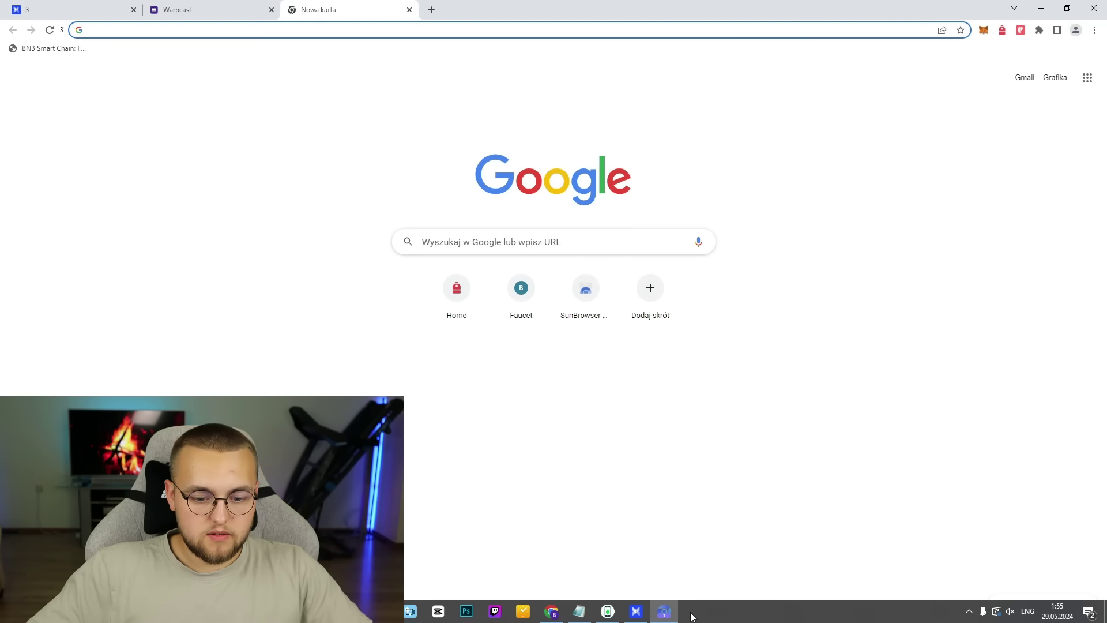
{"action": "type", "text": "расшиф"}
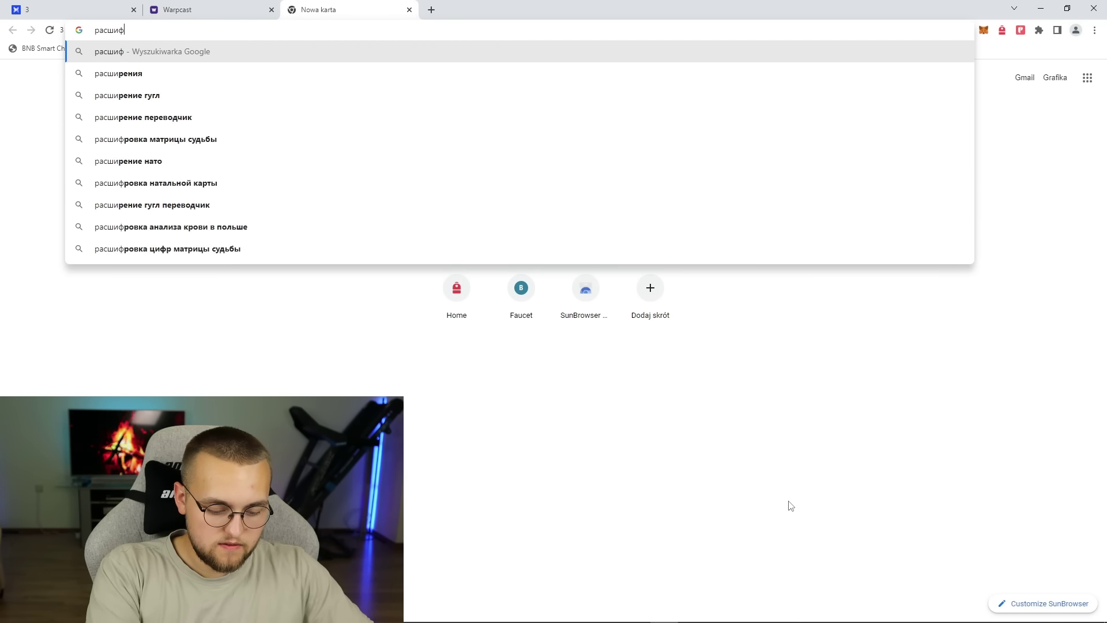
{"action": "type", "text": "рователь q"}
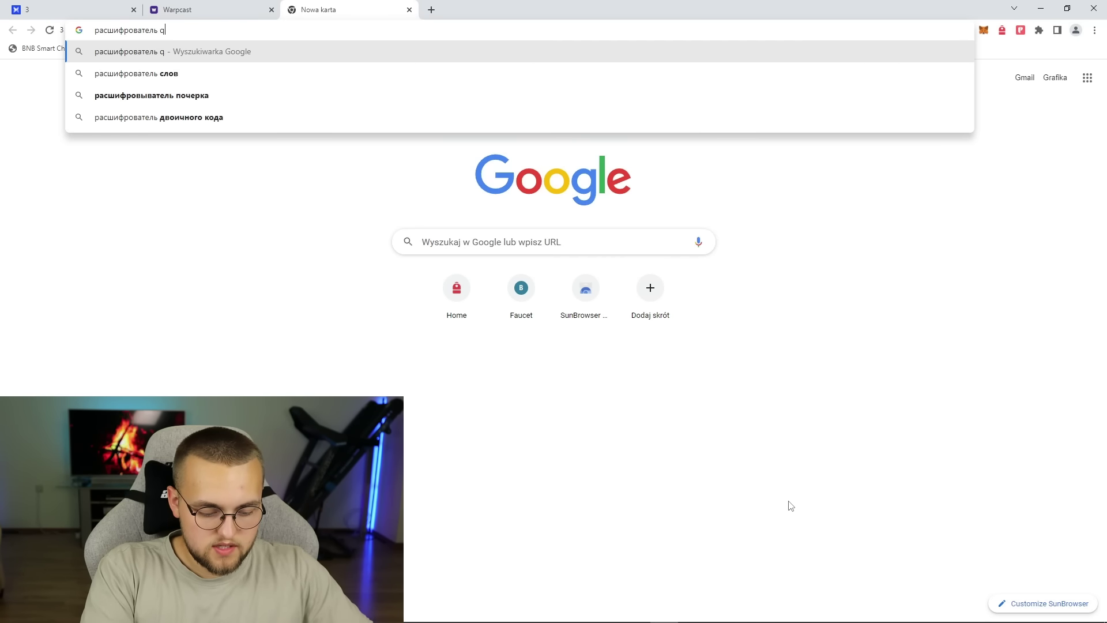
{"action": "type", "text": "r кодов"}
{"action": "key", "text": "Return"}
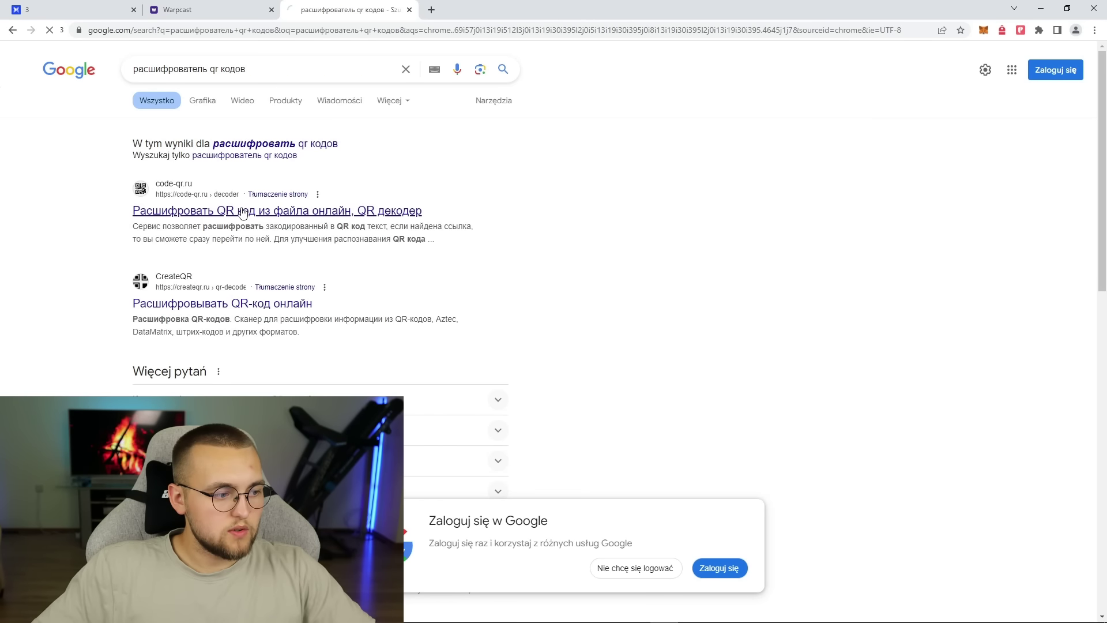
{"action": "left_click", "coordinate": [242, 212]}
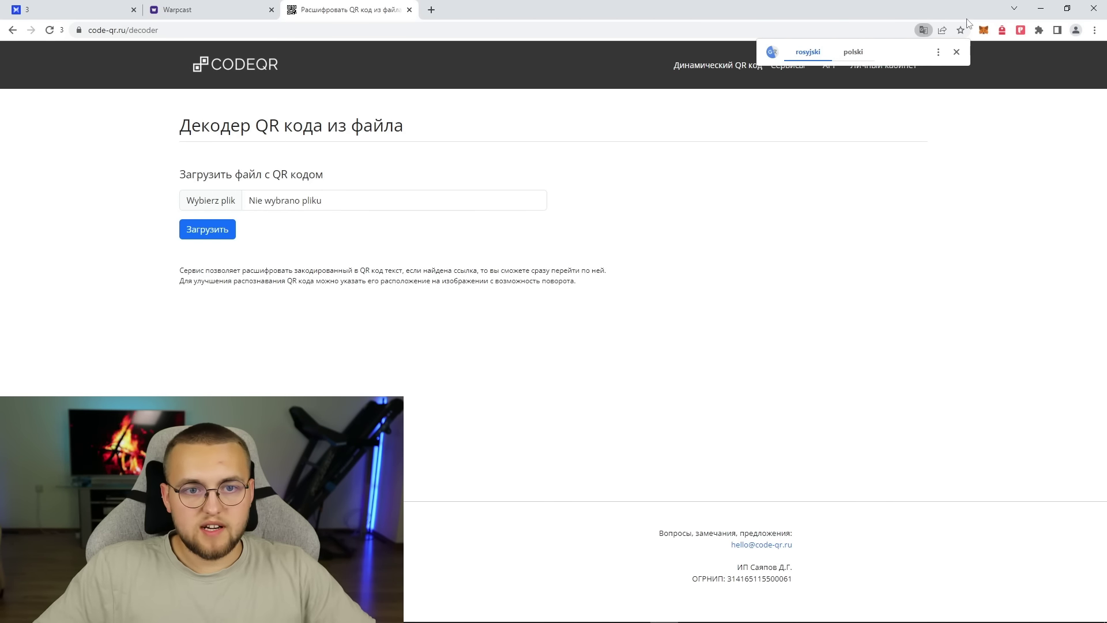
{"action": "left_click", "coordinate": [956, 53]}
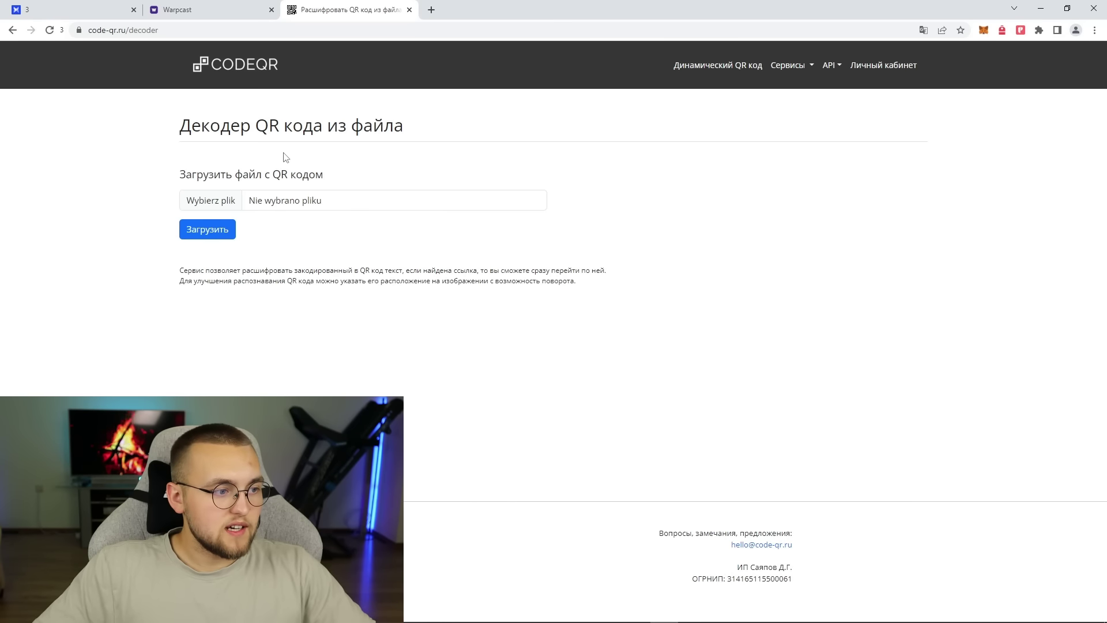
{"action": "left_click", "coordinate": [190, 10]}
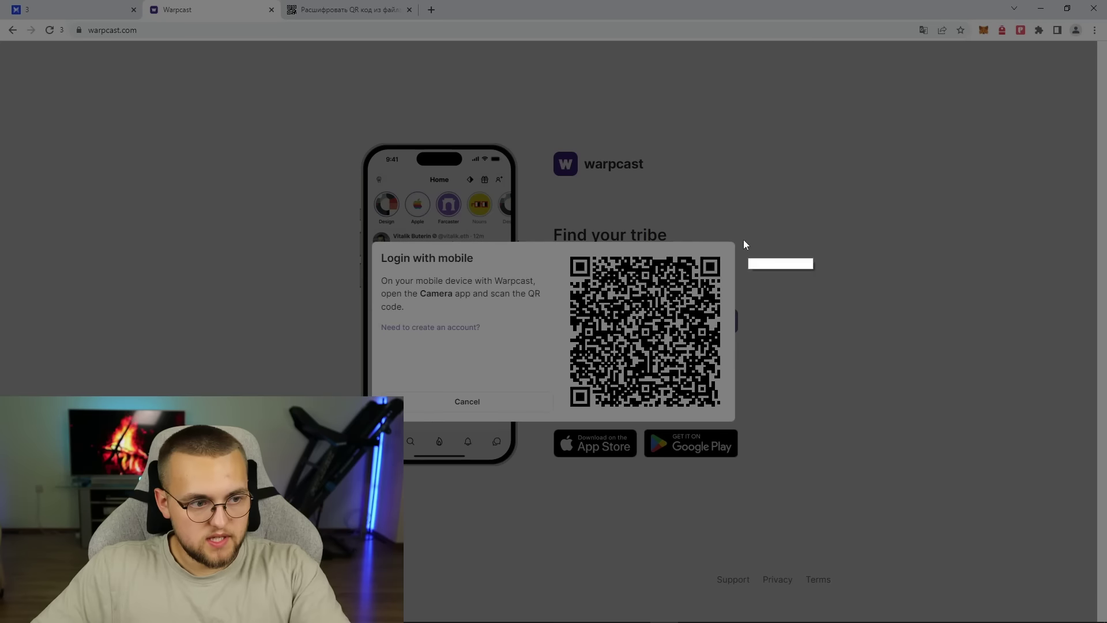
- Capture the Warpcast login QR code with Lightshot and save it to the Desktop as Screenshot_1.png
{"action": "left_click_drag", "start_coordinate": [563, 247], "coordinate": [731, 419]}
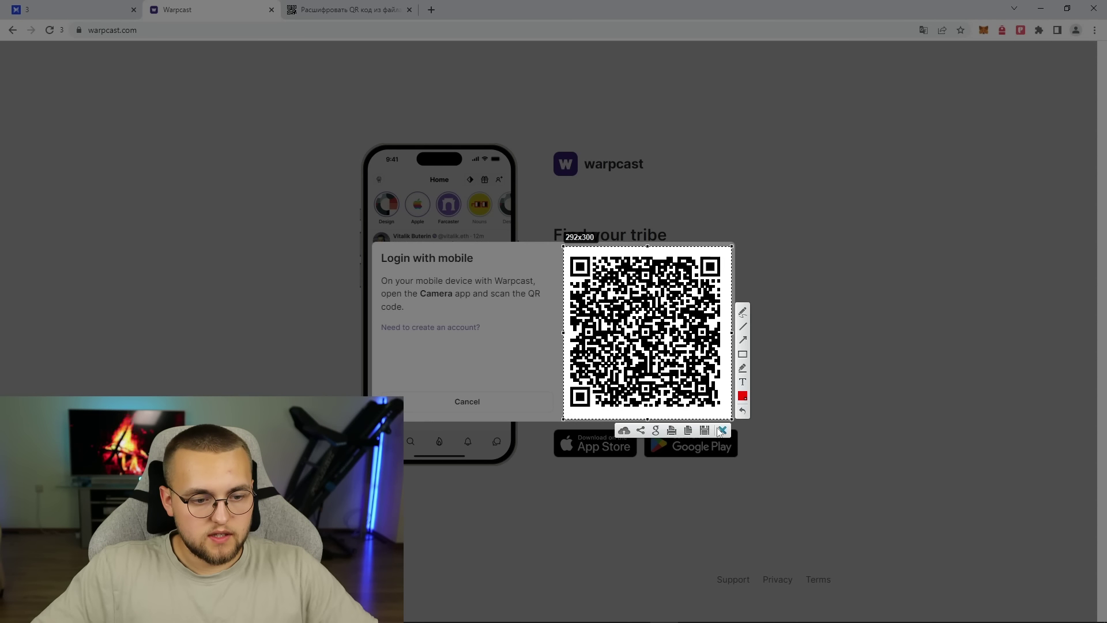
{"action": "left_click", "coordinate": [689, 431]}
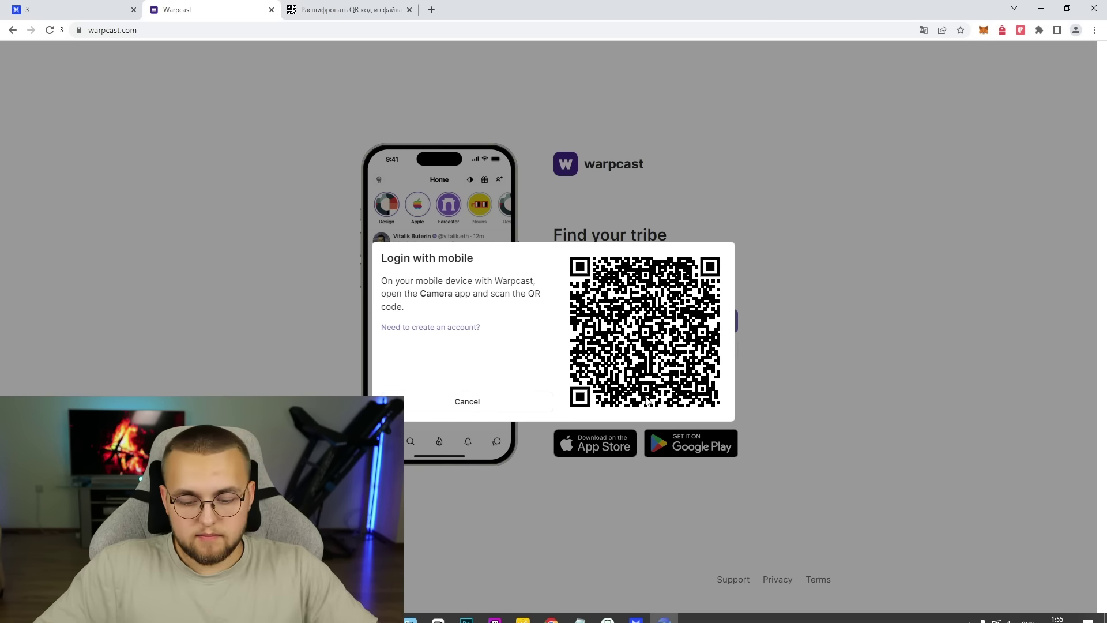
{"action": "key", "text": "Print"}
{"action": "left_click_drag", "start_coordinate": [563, 247], "coordinate": [729, 415]}
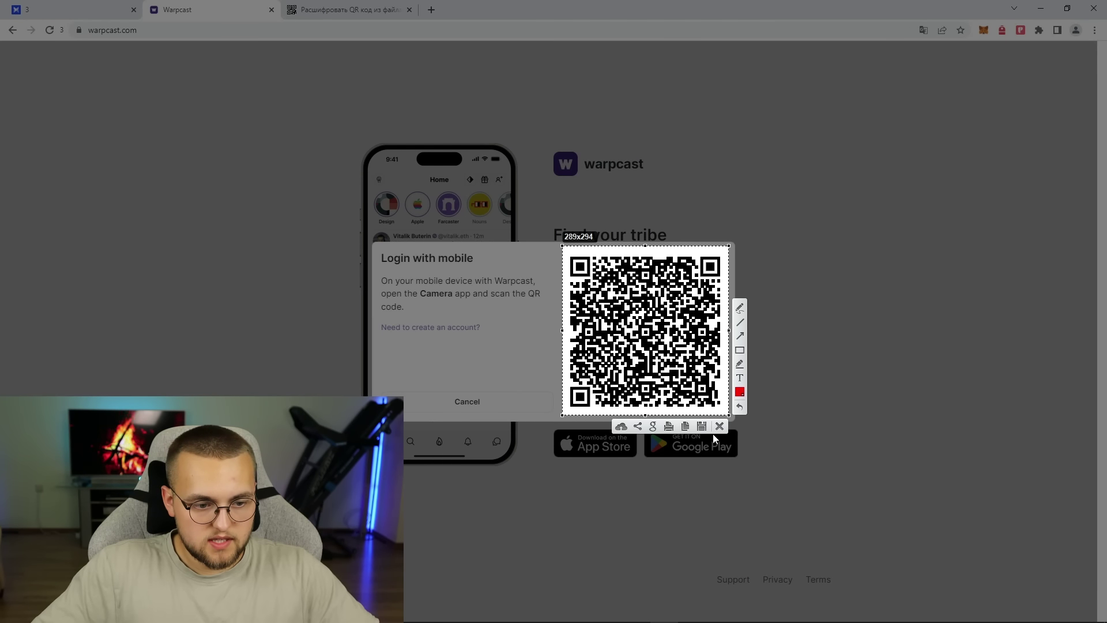
{"action": "left_click", "coordinate": [702, 426]}
{"action": "left_click", "coordinate": [42, 87]}
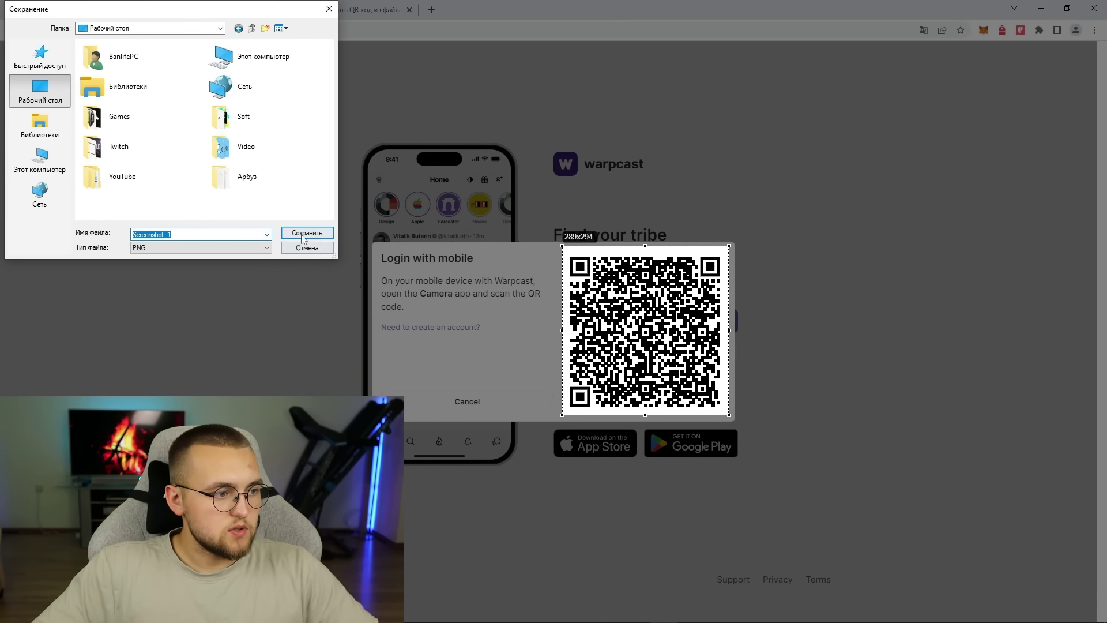
{"action": "left_click", "coordinate": [304, 231]}
- Choose Screenshot_1.png as the file to upload in the code-qr.ru decoder
{"action": "left_click", "coordinate": [314, 9]}
{"action": "left_click", "coordinate": [208, 229]}
{"action": "left_click", "coordinate": [315, 213]}
{"action": "double_click", "coordinate": [515, 90]}
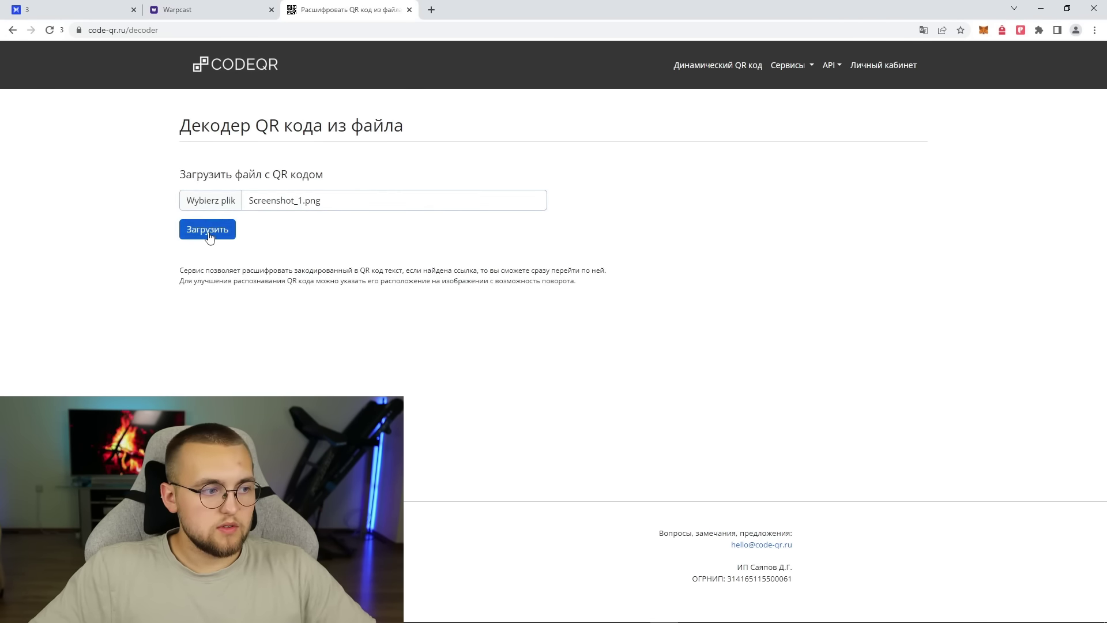
- Upload and crop the QR screenshot, then copy the decoded client.warpcast.com login link
{"action": "left_click", "coordinate": [202, 231]}
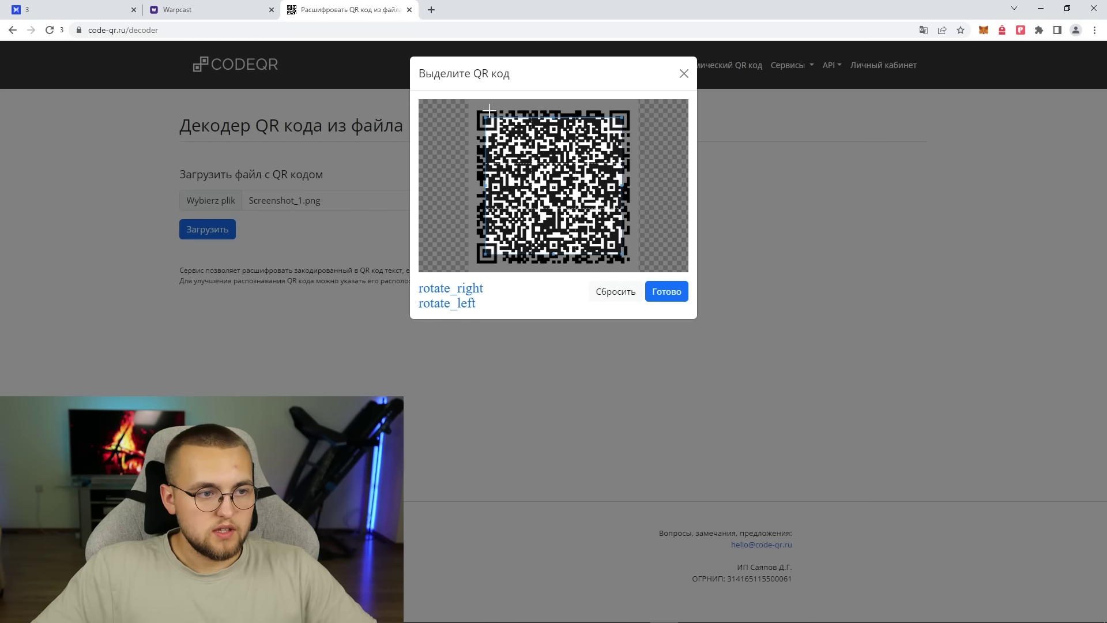
{"action": "left_click_drag", "start_coordinate": [623, 252], "coordinate": [634, 269]}
{"action": "left_click", "coordinate": [675, 292]}
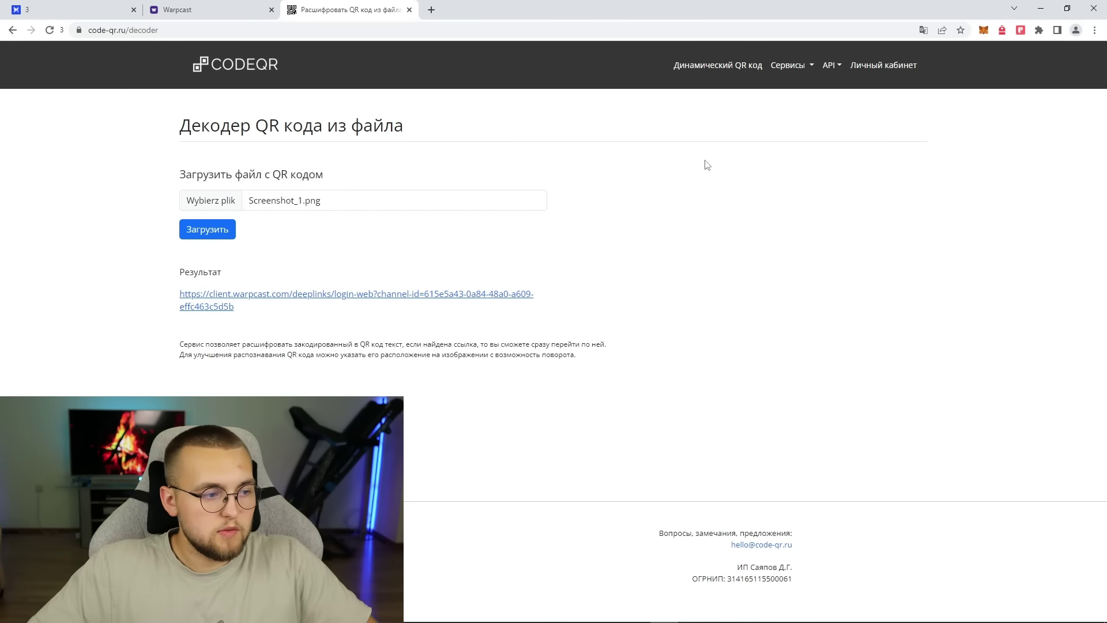
{"action": "left_click_drag", "start_coordinate": [245, 310], "coordinate": [181, 297]}
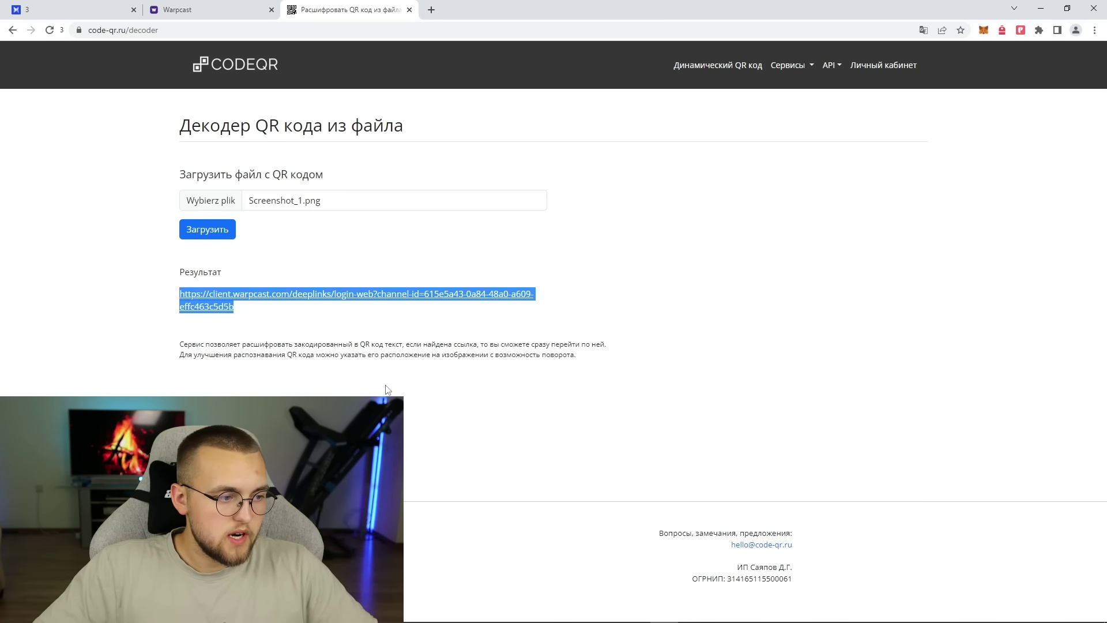
{"action": "left_click", "coordinate": [607, 612]}
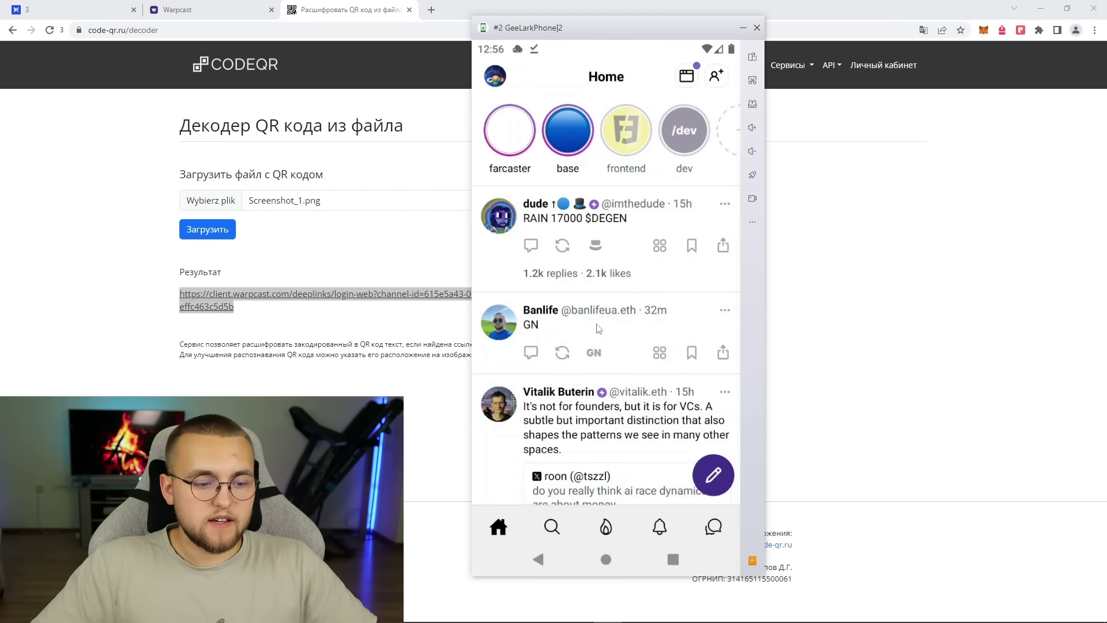
- Paste the login link into the cloud phone's Chrome, open it in Warpcast, and approve with 'Yes, this was me'
{"action": "left_click", "coordinate": [673, 559]}
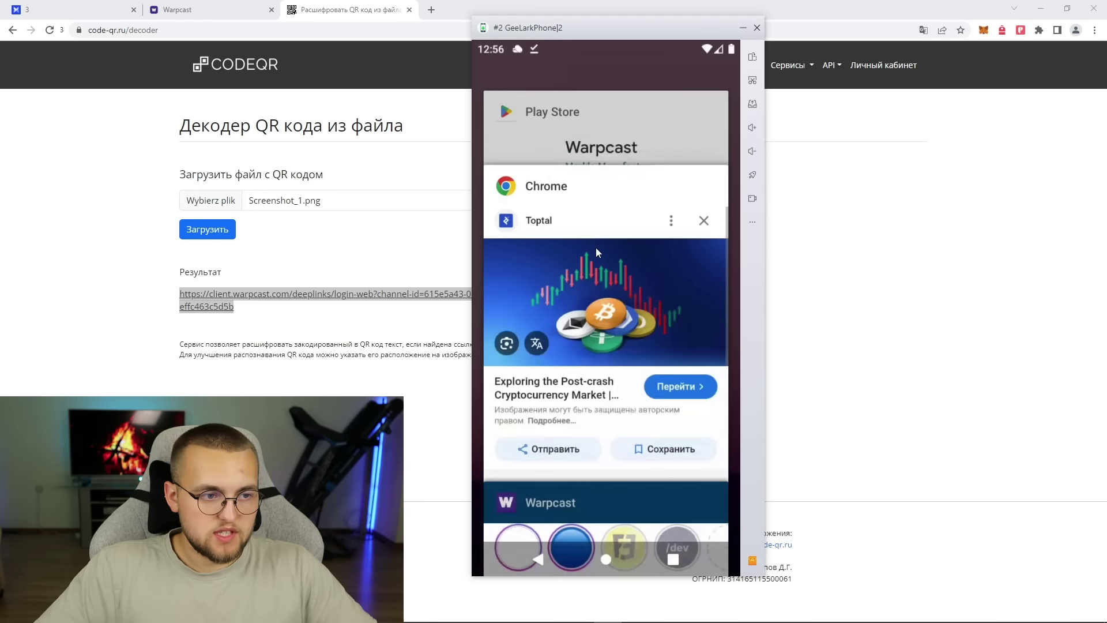
{"action": "left_click", "coordinate": [586, 206]}
{"action": "left_click", "coordinate": [580, 81]}
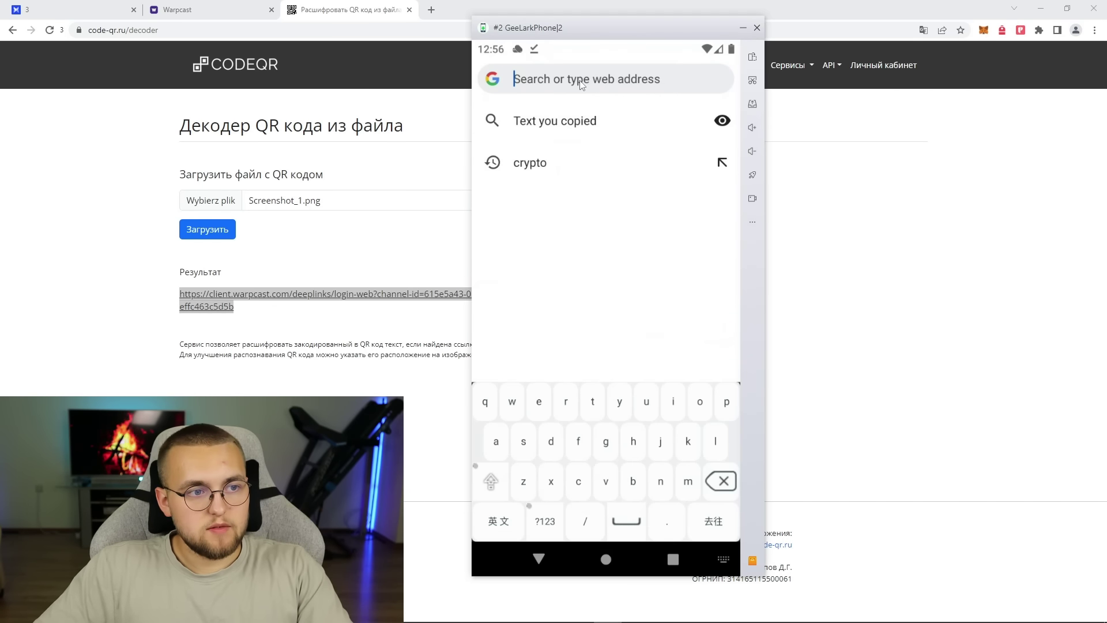
{"action": "key", "text": "ctrl+v"}
{"action": "key", "text": "Return"}
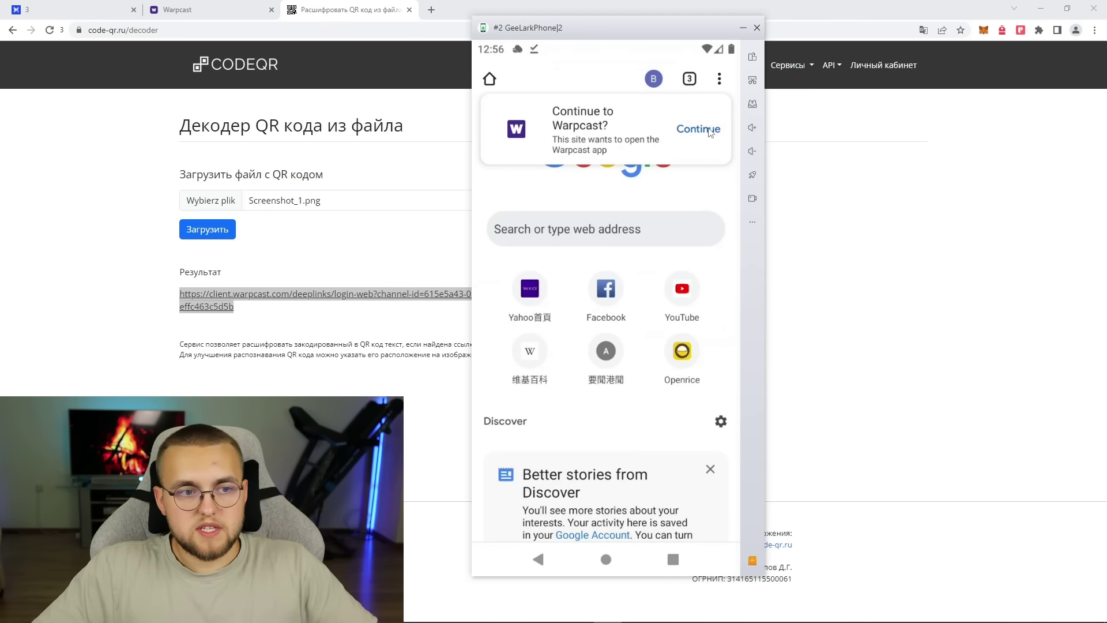
{"action": "left_click", "coordinate": [703, 129]}
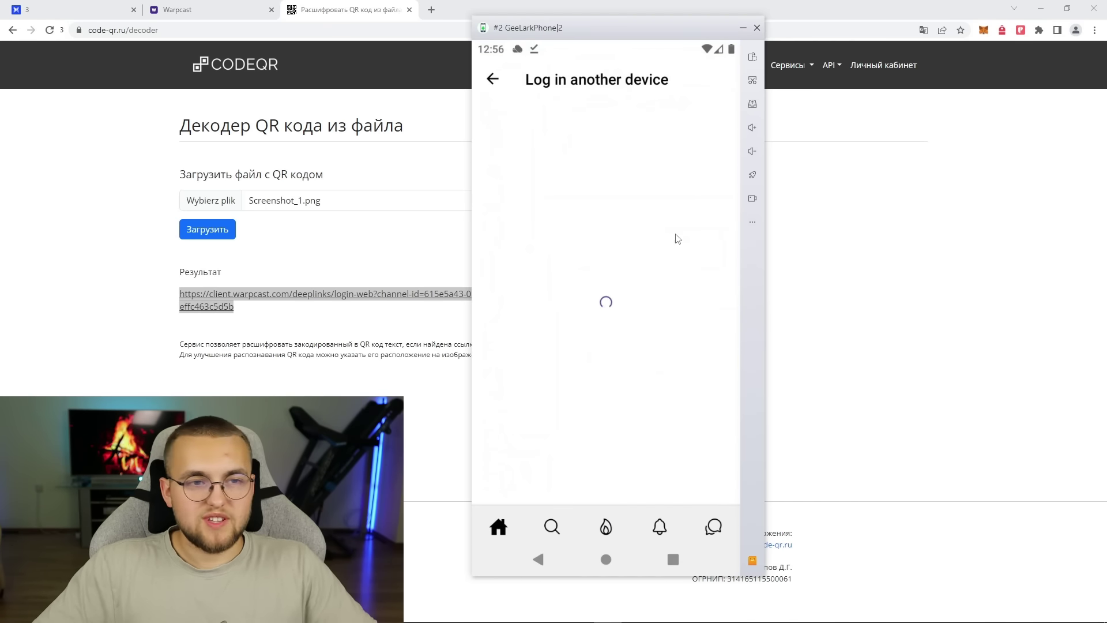
{"action": "left_click_drag", "start_coordinate": [517, 409], "coordinate": [727, 421]}
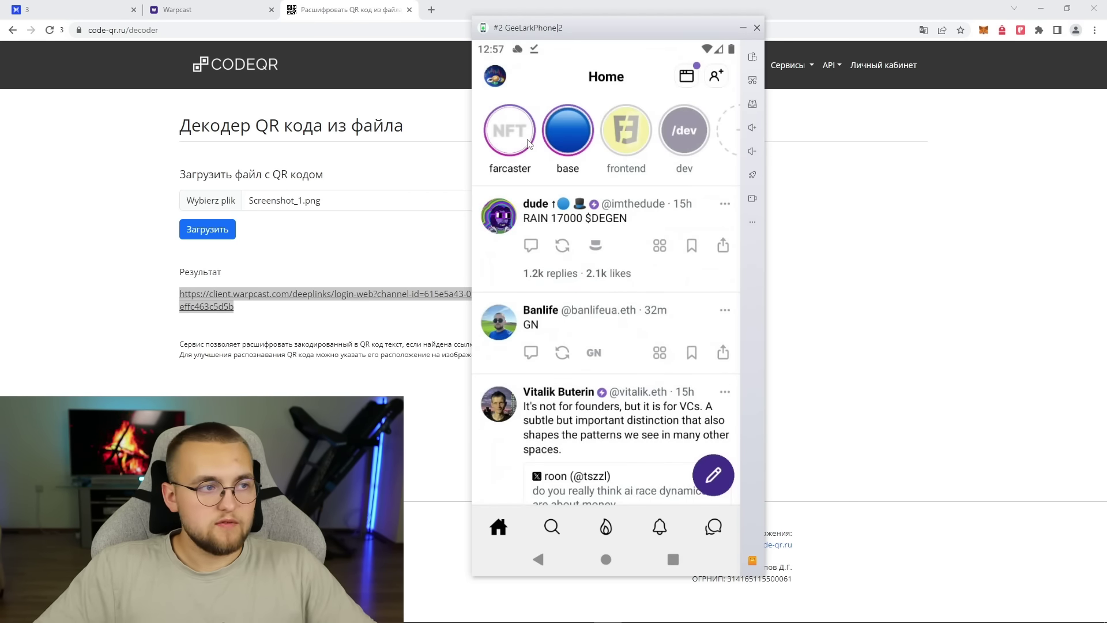
{"action": "left_click", "coordinate": [190, 10]}
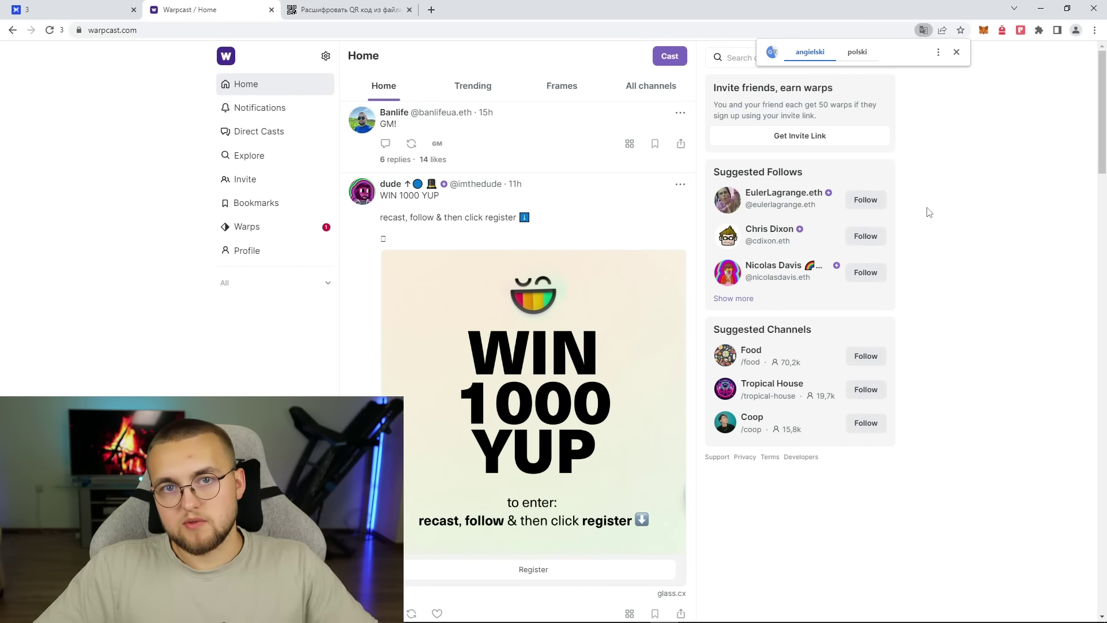
- Close the GeeLark cloud phone window and confirm the shutdown
{"action": "scroll", "coordinate": [793, 160], "scroll_direction": "down", "scroll_amount": 1}
{"action": "scroll", "coordinate": [750, 288], "scroll_direction": "up", "scroll_amount": 1}
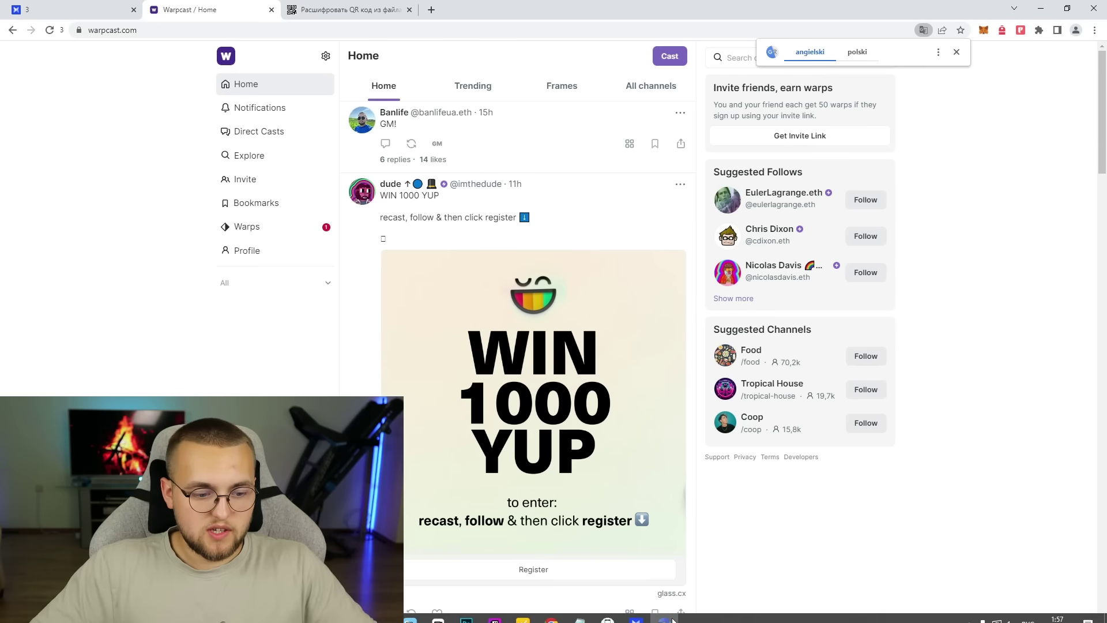
{"action": "left_click", "coordinate": [608, 611]}
{"action": "left_click", "coordinate": [758, 28]}
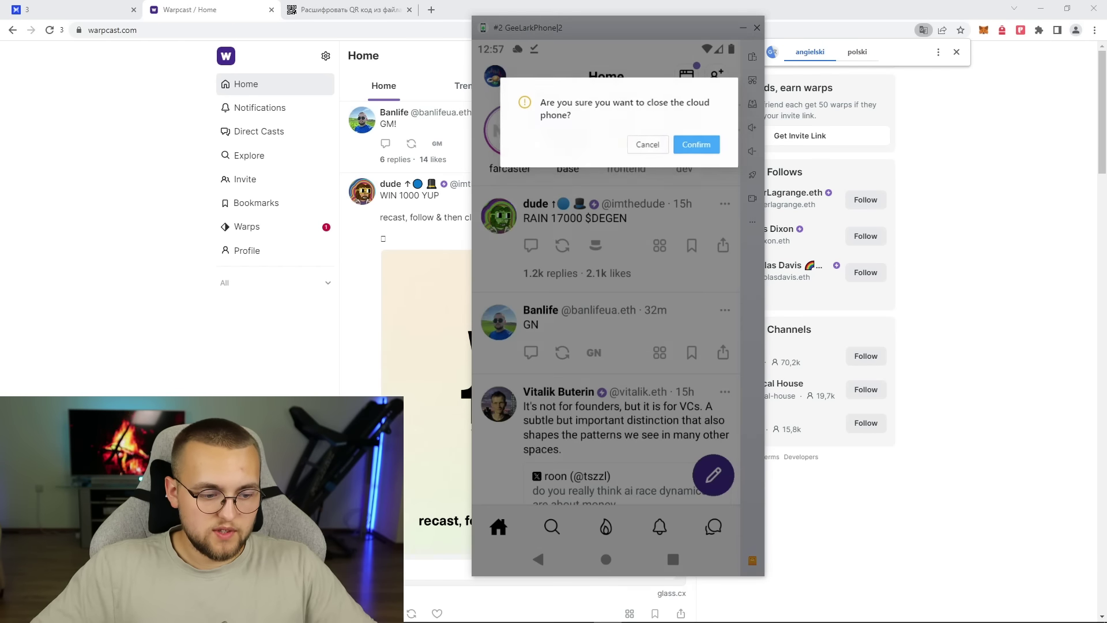
{"action": "left_click", "coordinate": [696, 145]}
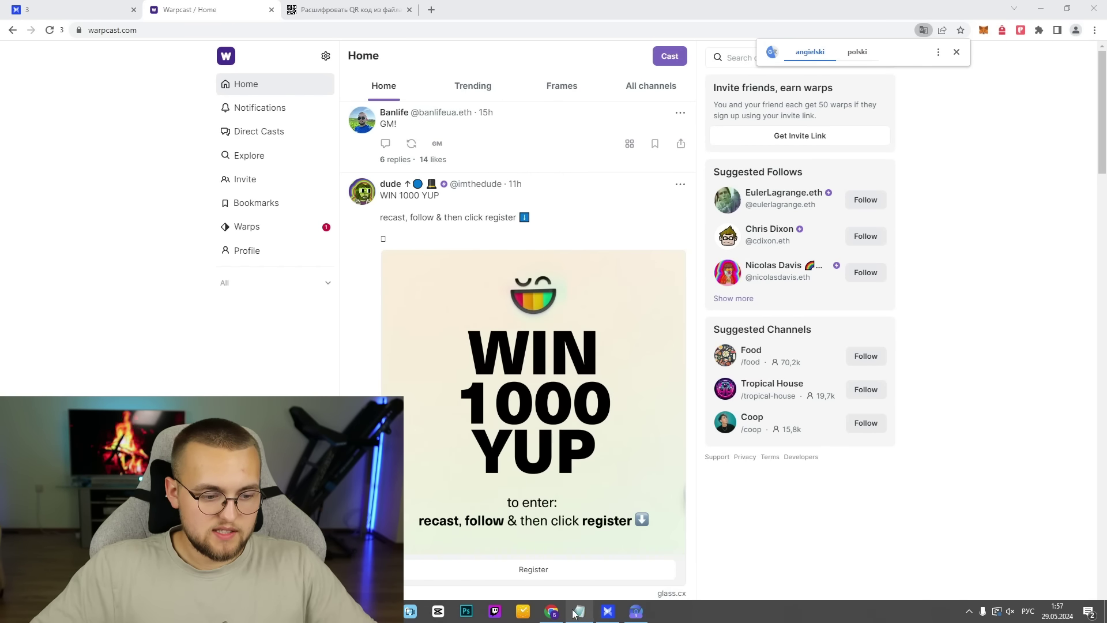
- Exit GeeLark entirely, dismiss the translation offer, and open the Warps balance page
{"action": "left_click", "coordinate": [608, 611]}
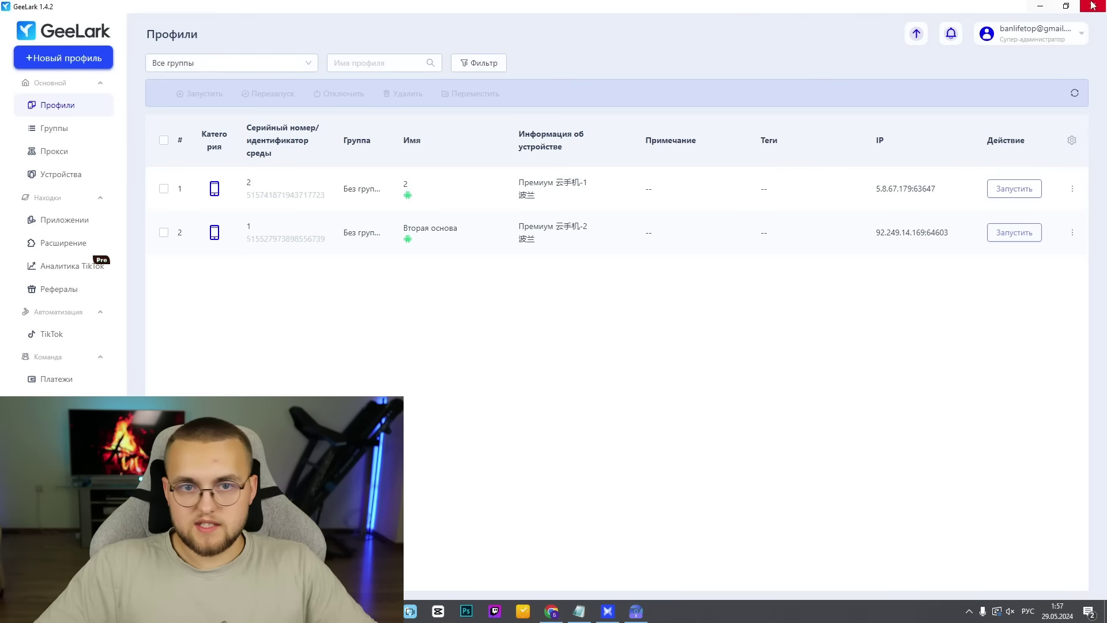
{"action": "left_click", "coordinate": [1098, 6]}
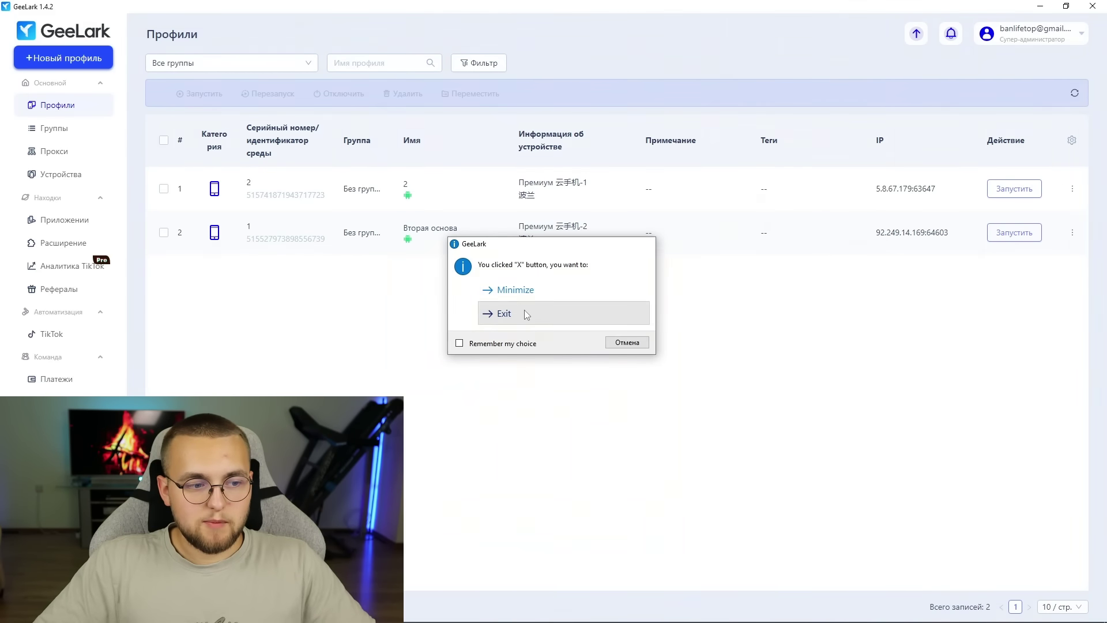
{"action": "left_click", "coordinate": [526, 315]}
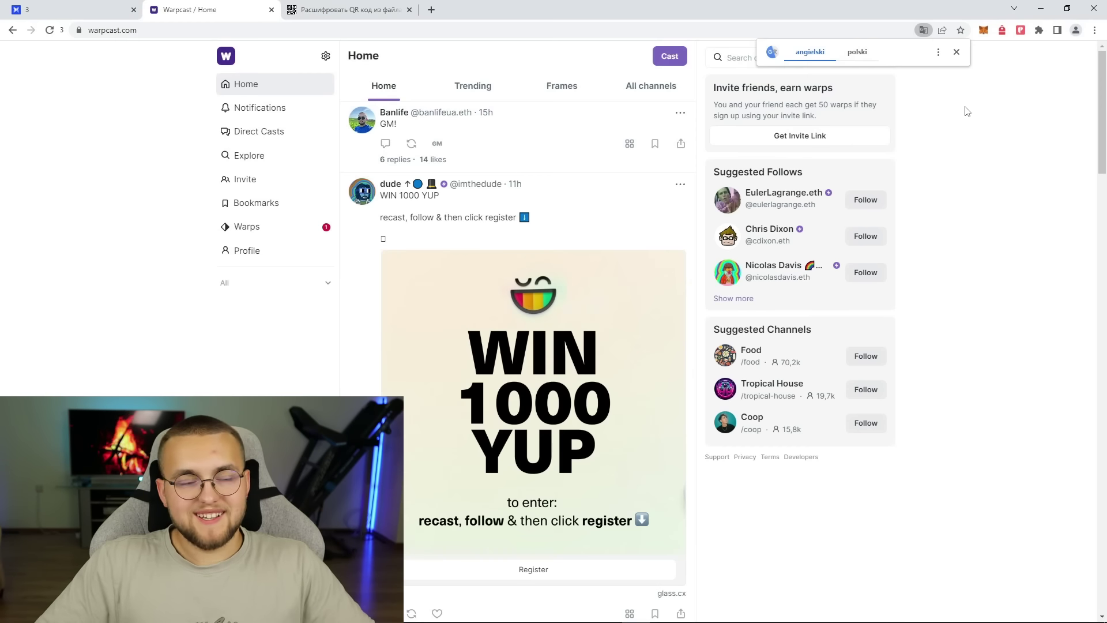
{"action": "left_click", "coordinate": [956, 52]}
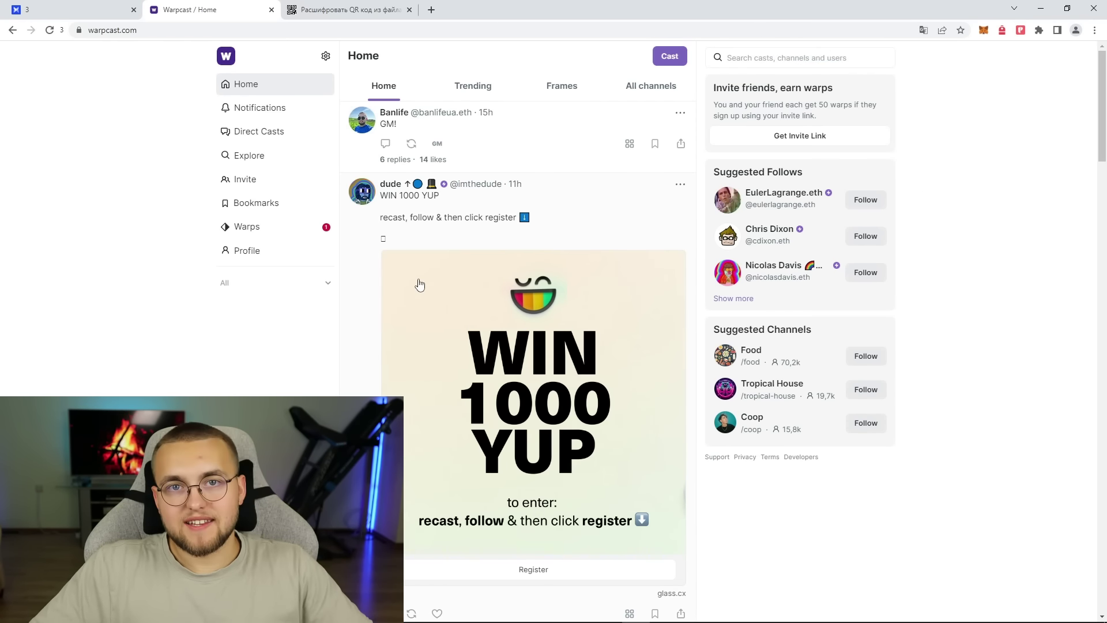
{"action": "left_click", "coordinate": [292, 229]}
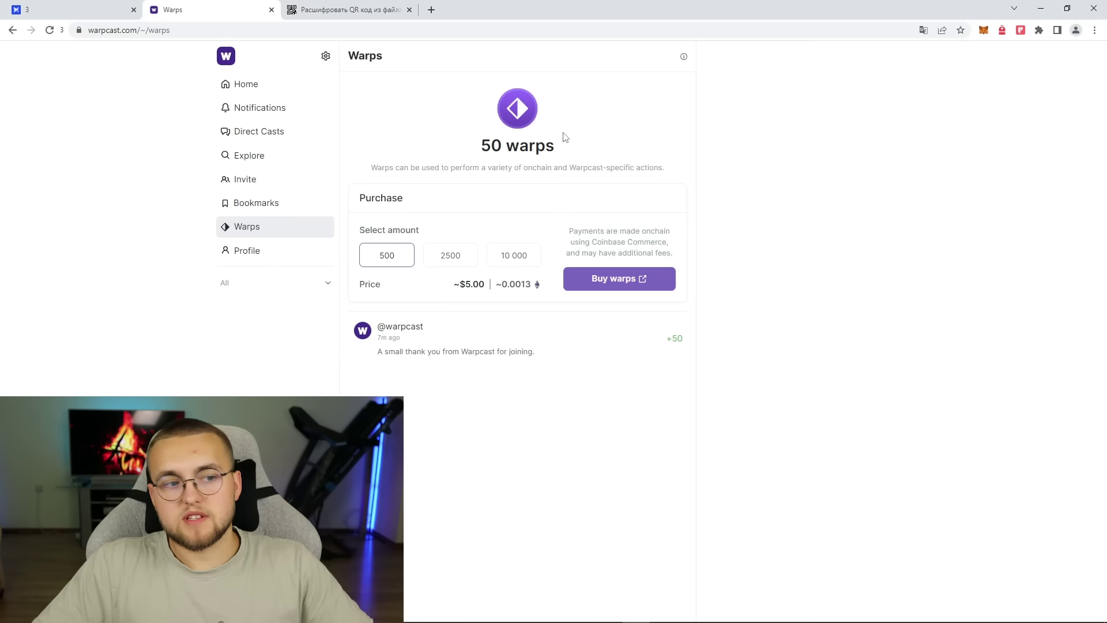
- Check the 50-warp balance, expand the channel list, and open Settings on Edit Profile
{"action": "mouse_move", "coordinate": [641, 592]}
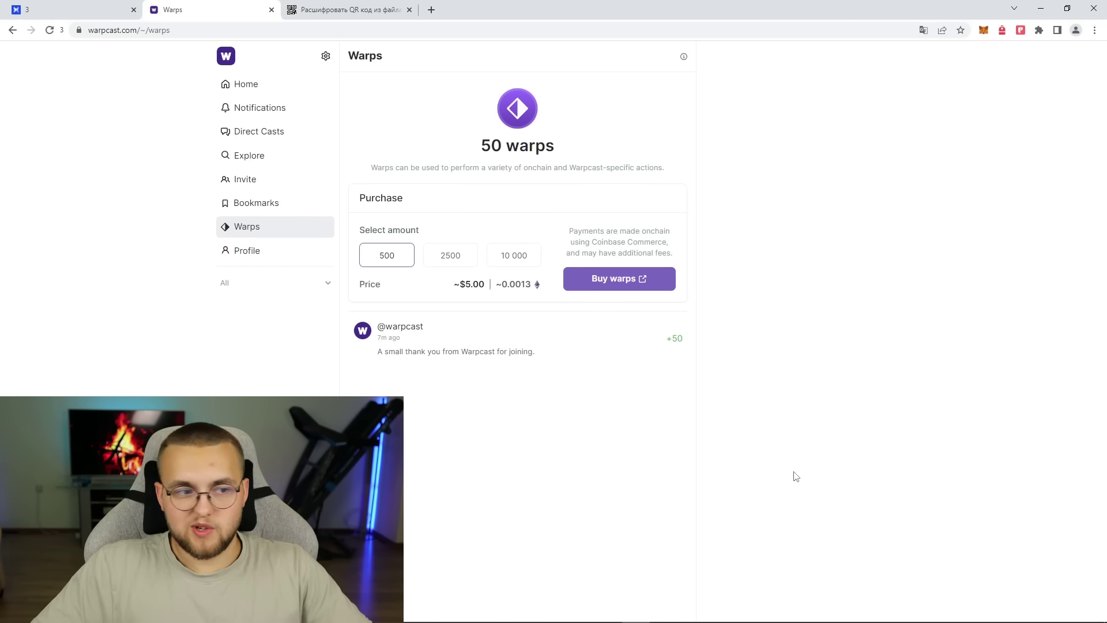
{"action": "mouse_move", "coordinate": [668, 618]}
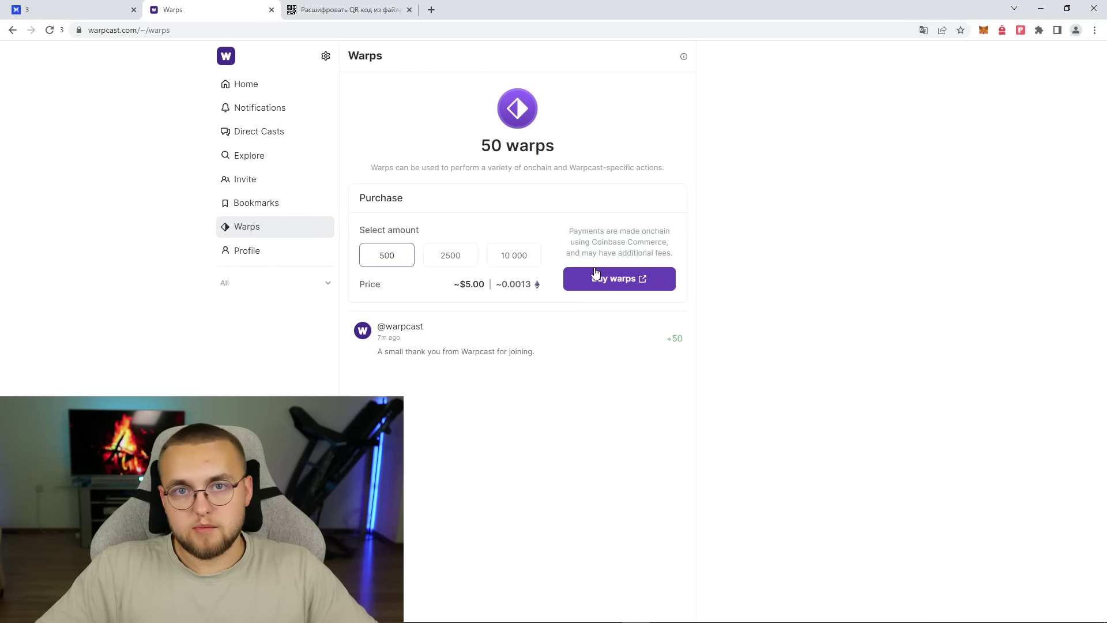
{"action": "left_click", "coordinate": [312, 283]}
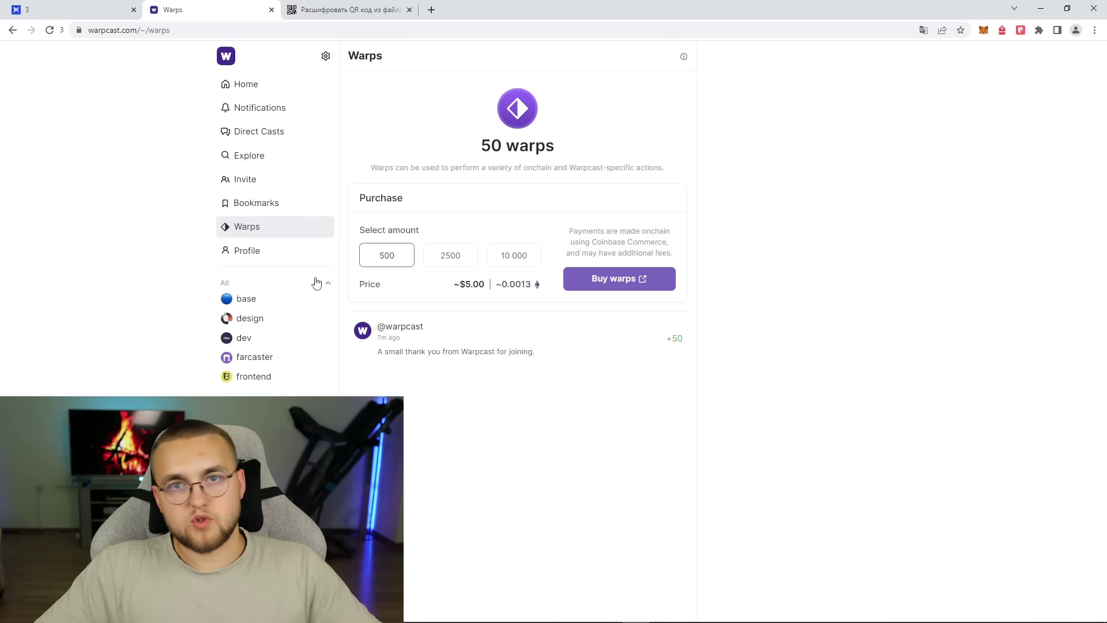
{"action": "left_click", "coordinate": [326, 56]}
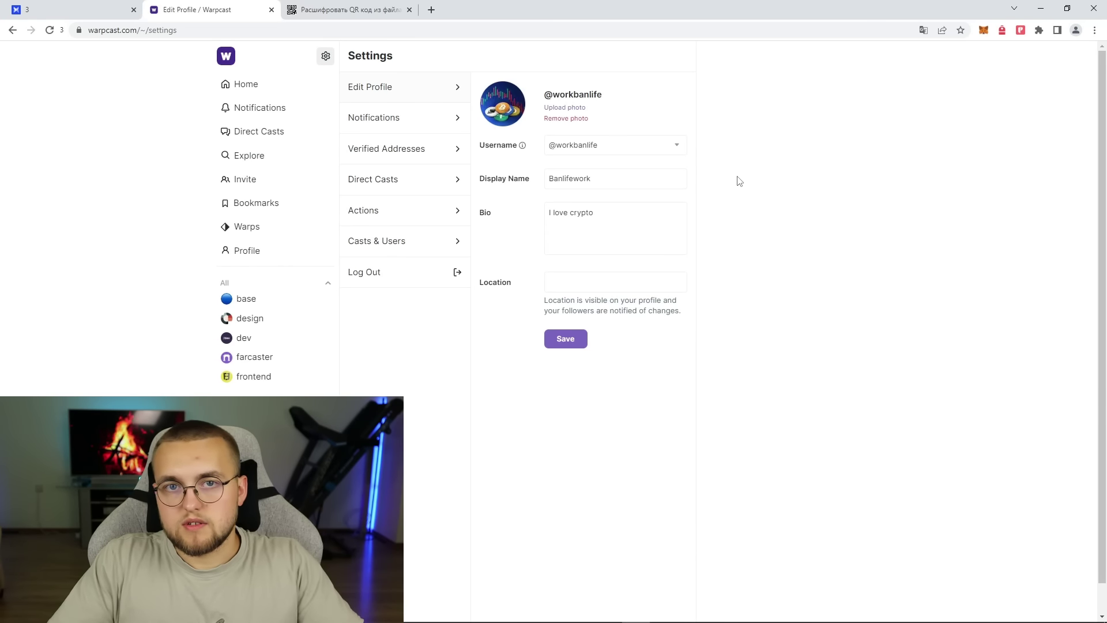